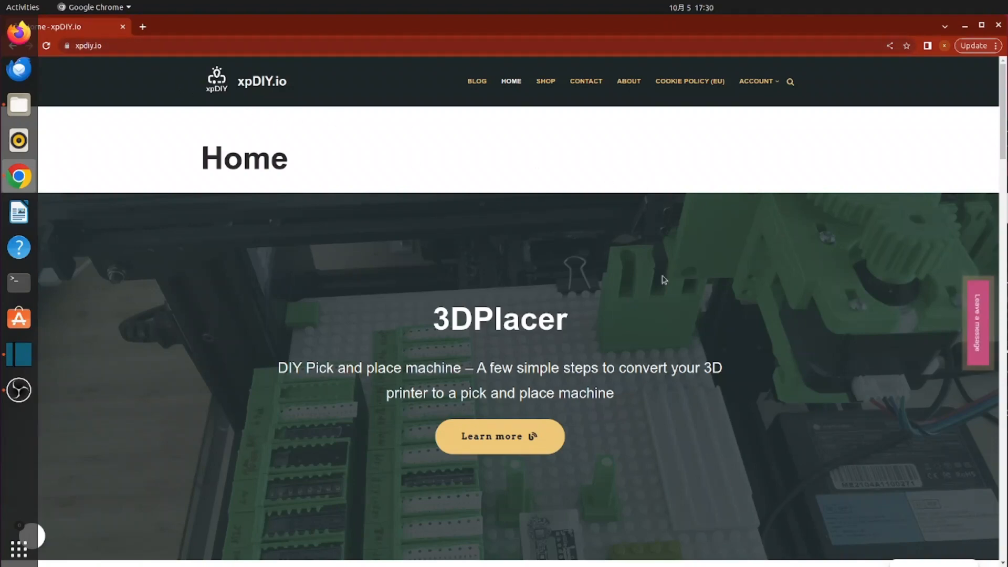
# - Look through the xpDIY home page, covering the 3DPlacer features, latest posts and available designs
pyautogui.scroll(-3, 696, 331)
pyautogui.scroll(-5, 692, 242)
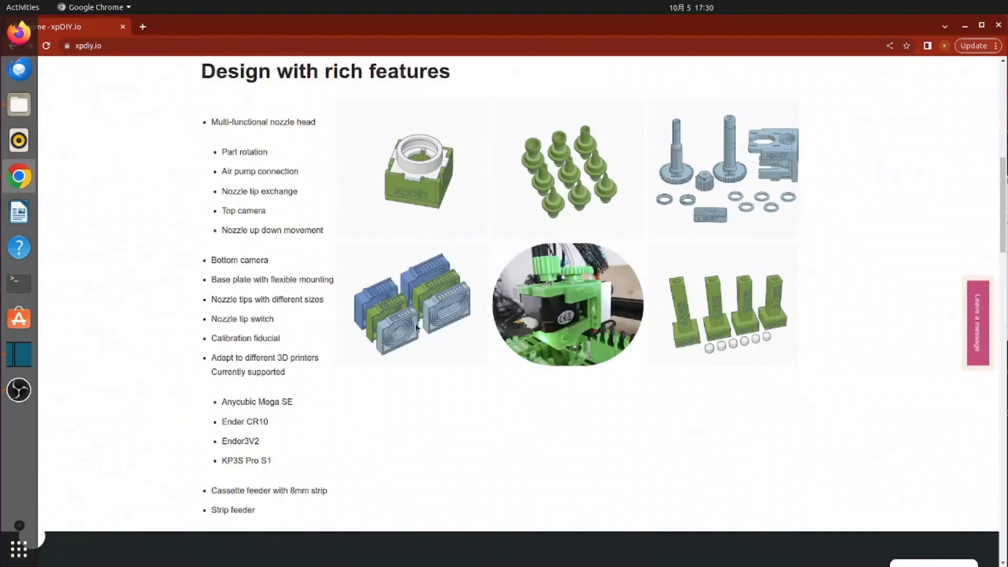
pyautogui.scroll(-5, 599, 282)
pyautogui.scroll(-10, 598, 282)
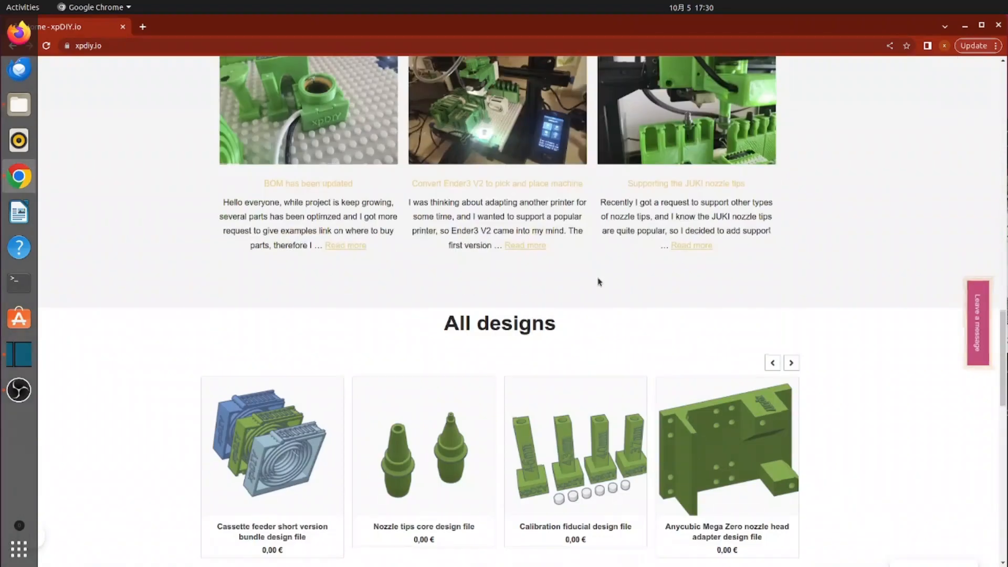
pyautogui.scroll(-2, 502, 368)
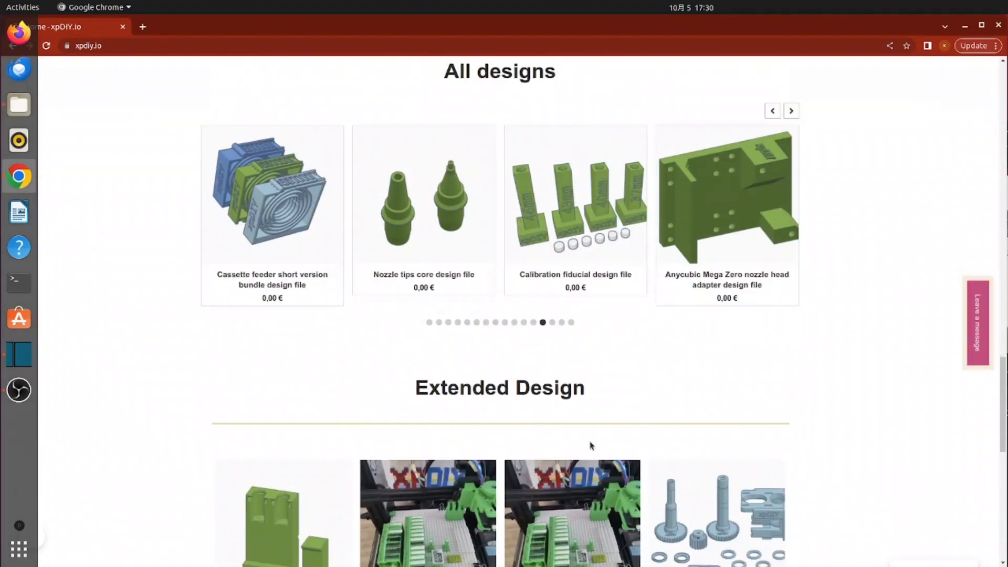
pyautogui.scroll(6, 677, 416)
pyautogui.scroll(4, 704, 420)
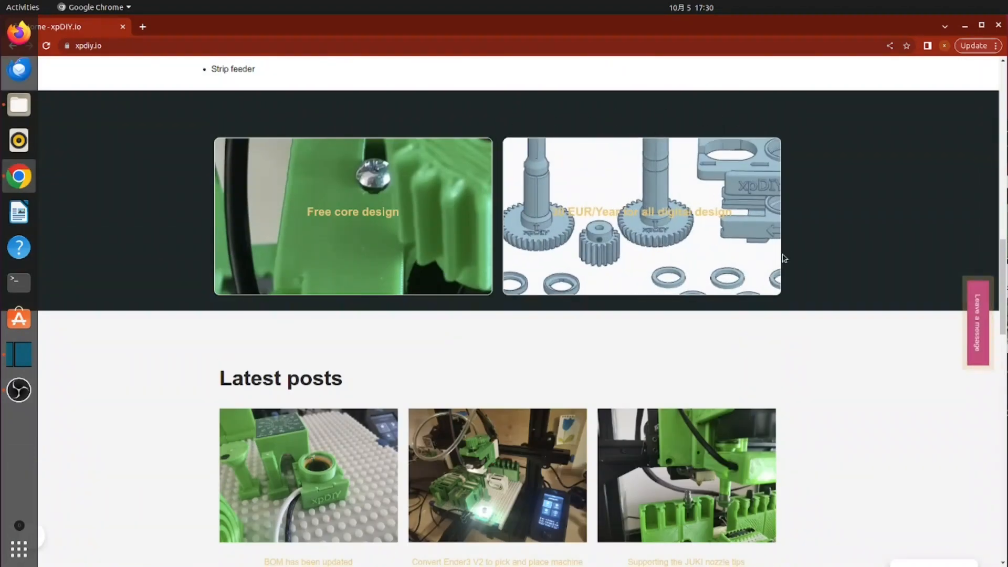
pyautogui.scroll(11, 802, 266)
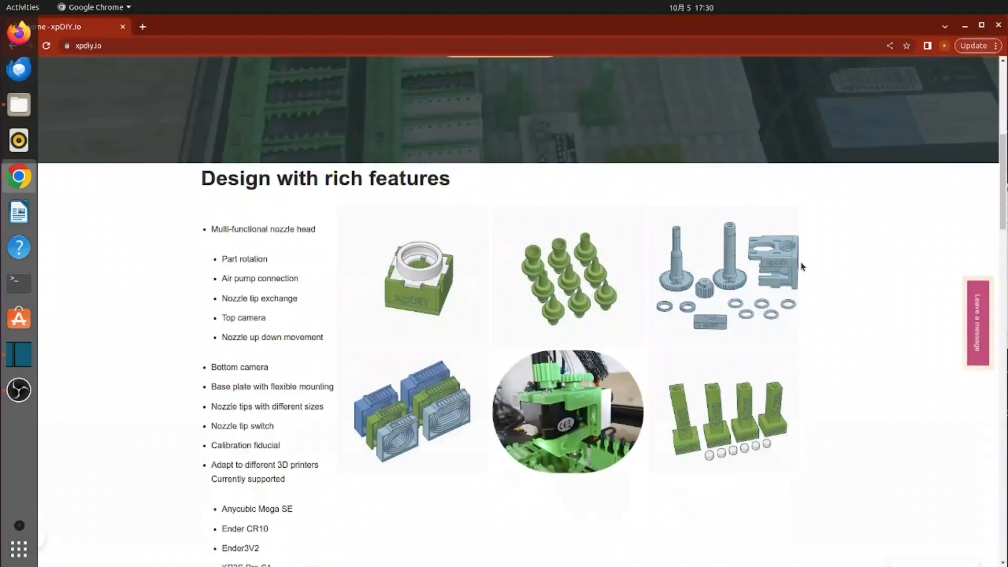
pyautogui.scroll(2, 802, 266)
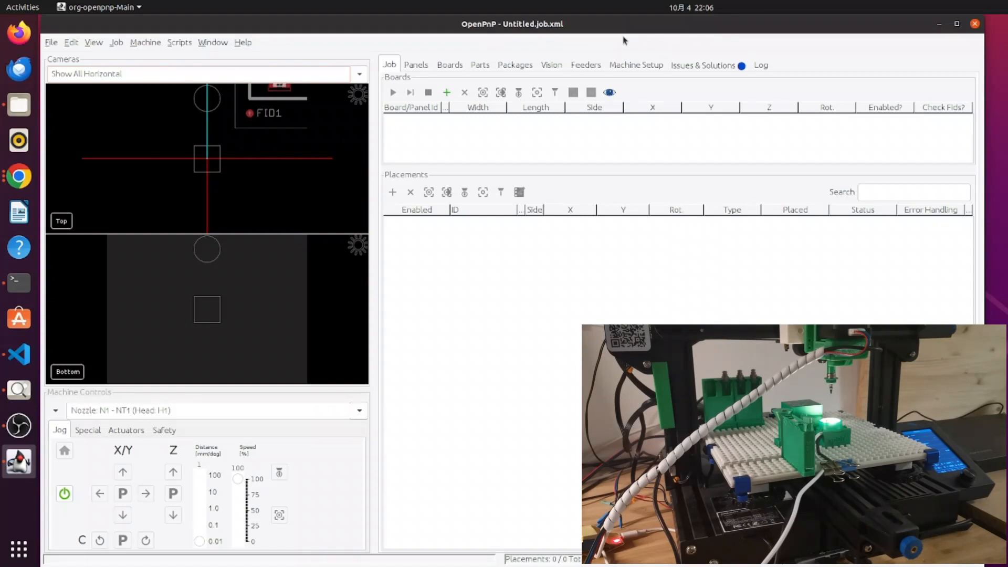
# - Accept the solution of one standalone nozzle unit for ReferenceHead H1 and complete the Welcome milestone to proceed to Connect
pyautogui.click(697, 64)
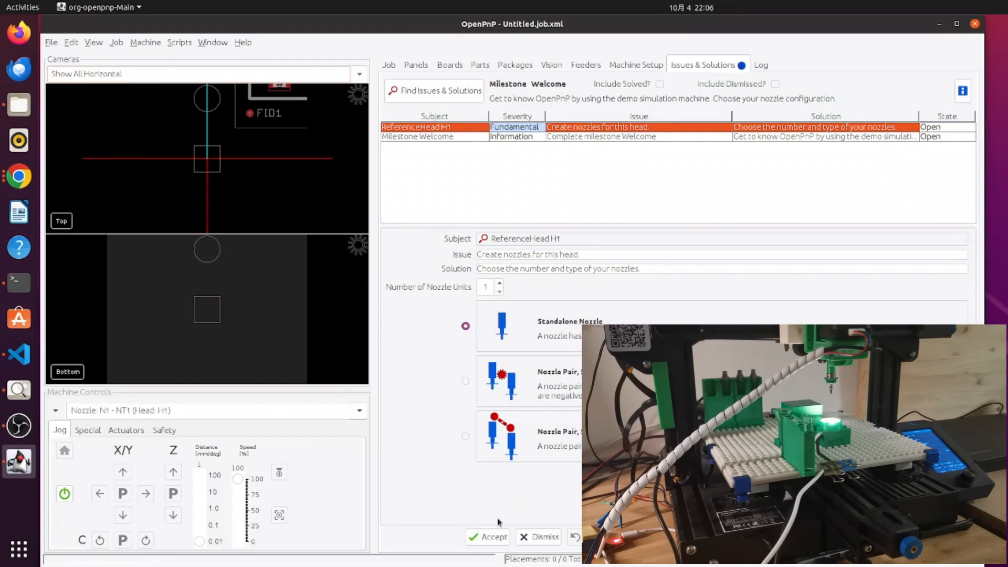
pyautogui.click(490, 537)
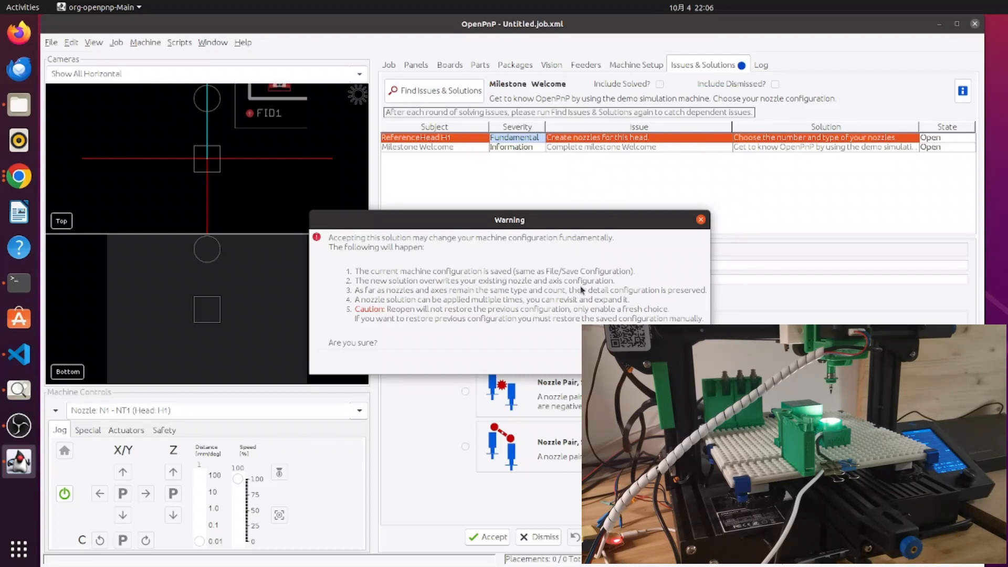
pyautogui.moveTo(467, 222); pyautogui.dragTo(705, 219)
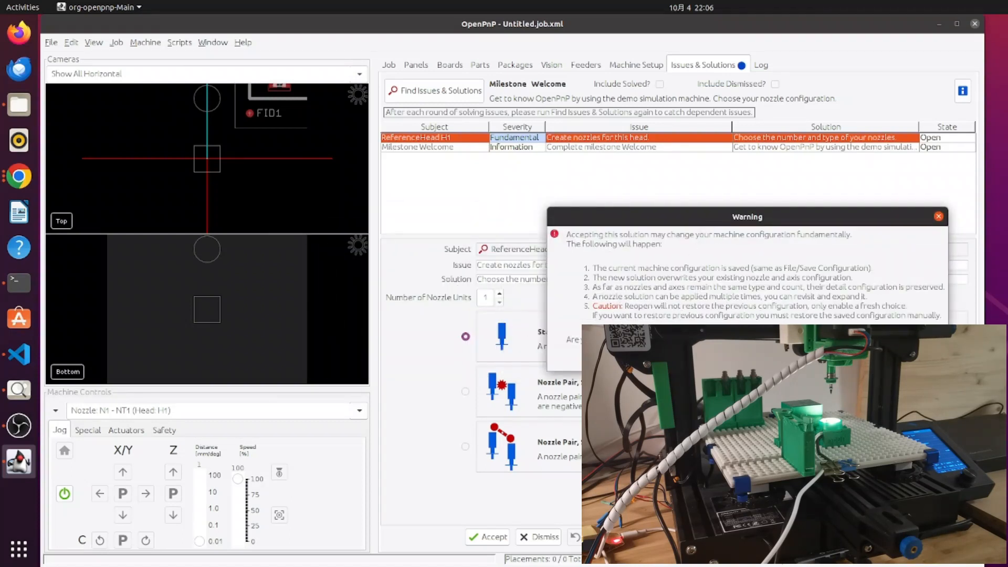
pyautogui.click(922, 359)
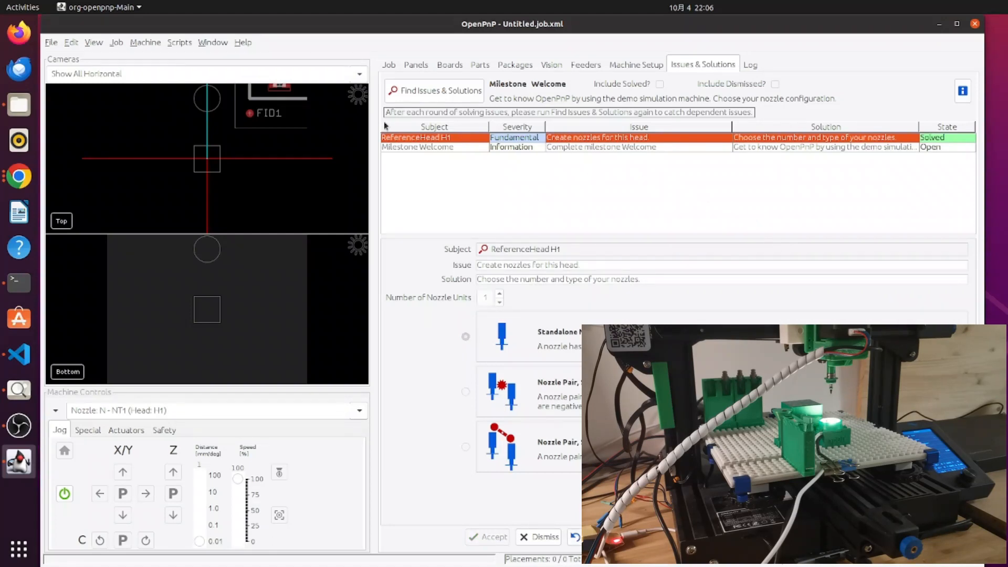
pyautogui.click(444, 147)
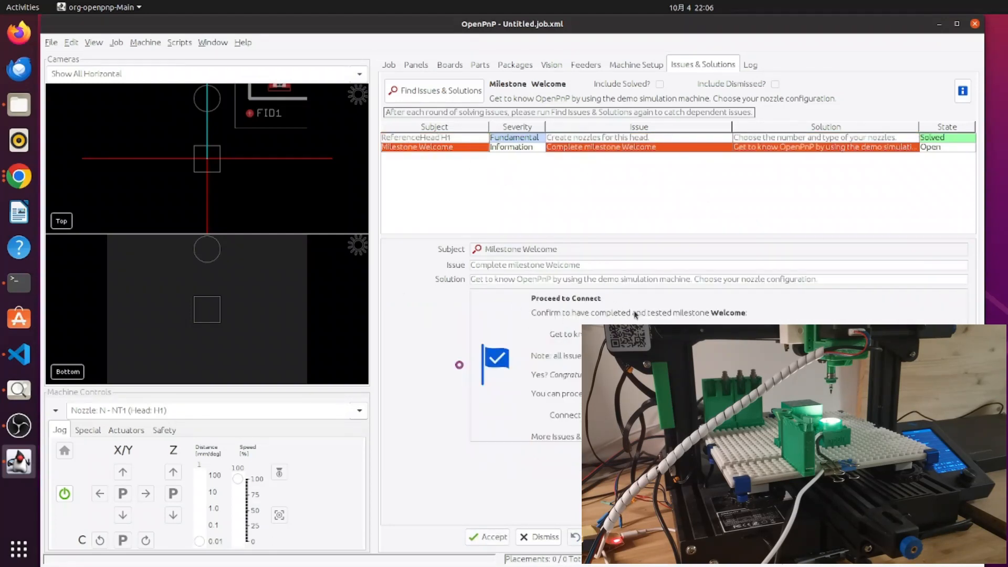
pyautogui.click(486, 536)
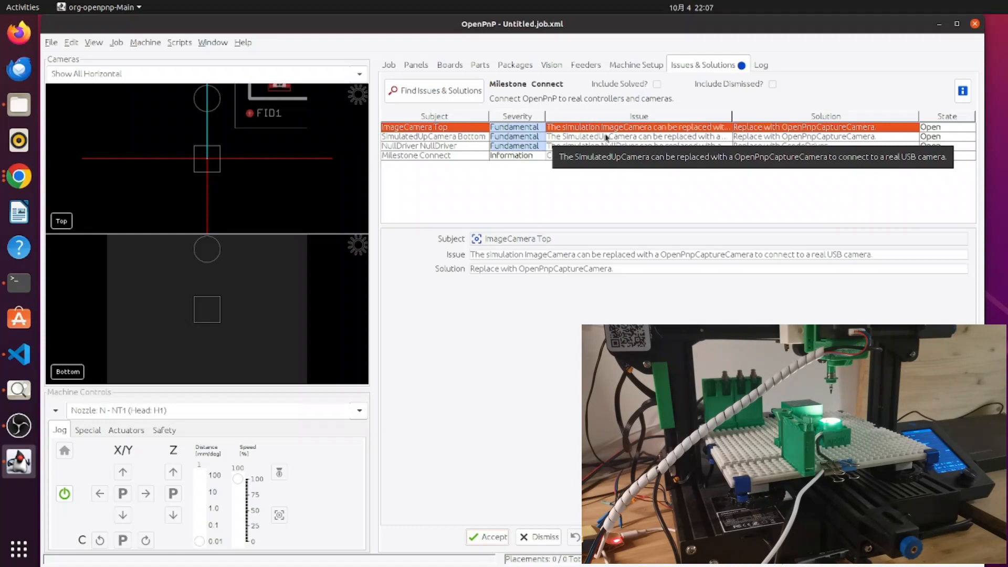
# - Accept replacing the simulated Top and Bottom cameras with OpenPnpCaptureCamera
pyautogui.click(493, 536)
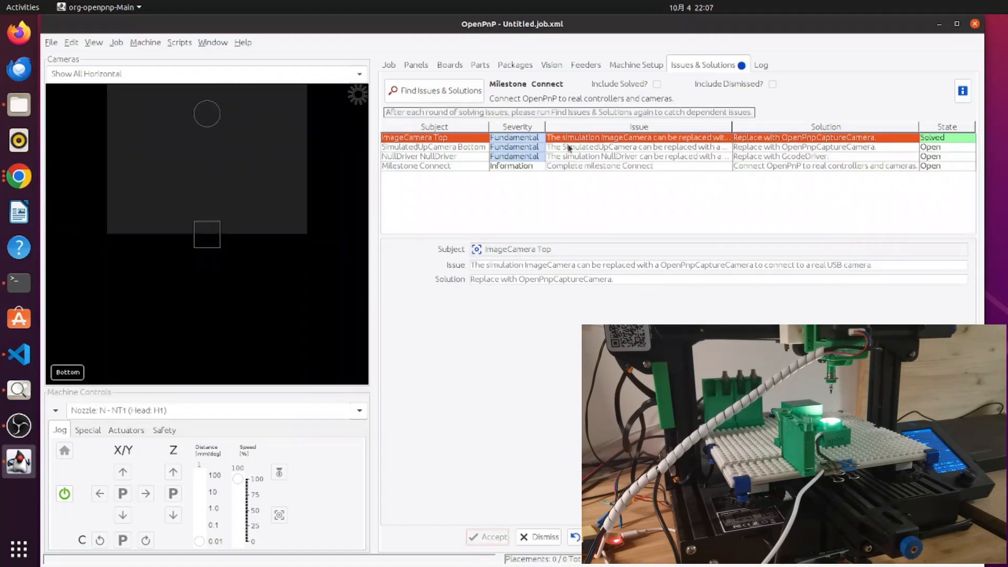
pyautogui.click(568, 147)
pyautogui.click(486, 538)
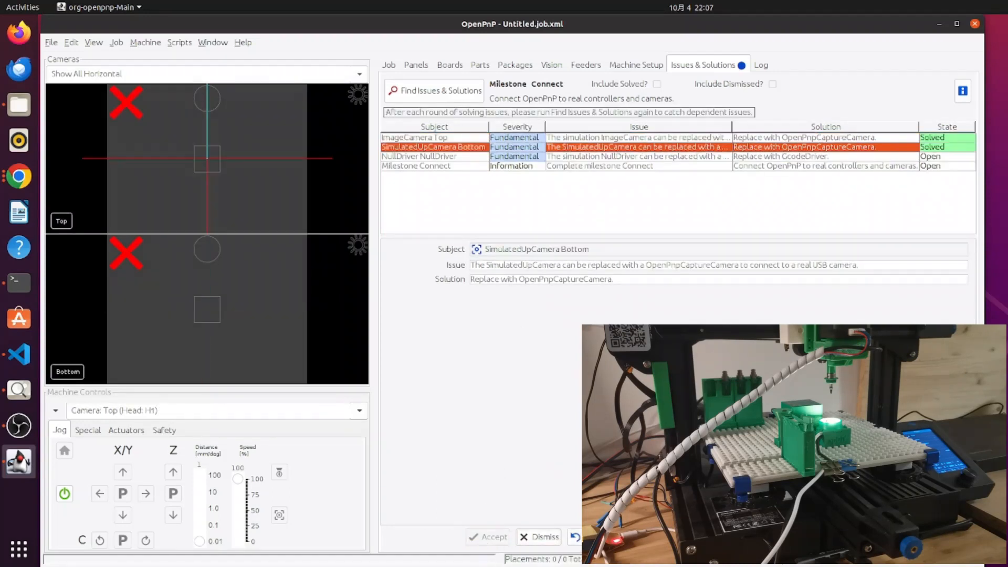
# - Accept replacing the NullDriver with a GcodeDriver and search for issues again
pyautogui.click(577, 157)
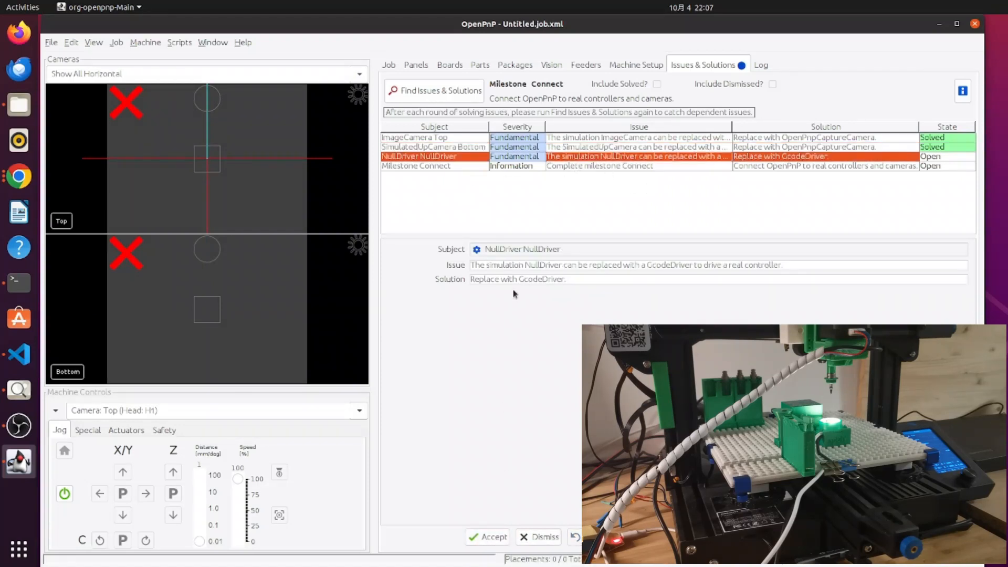
pyautogui.click(483, 535)
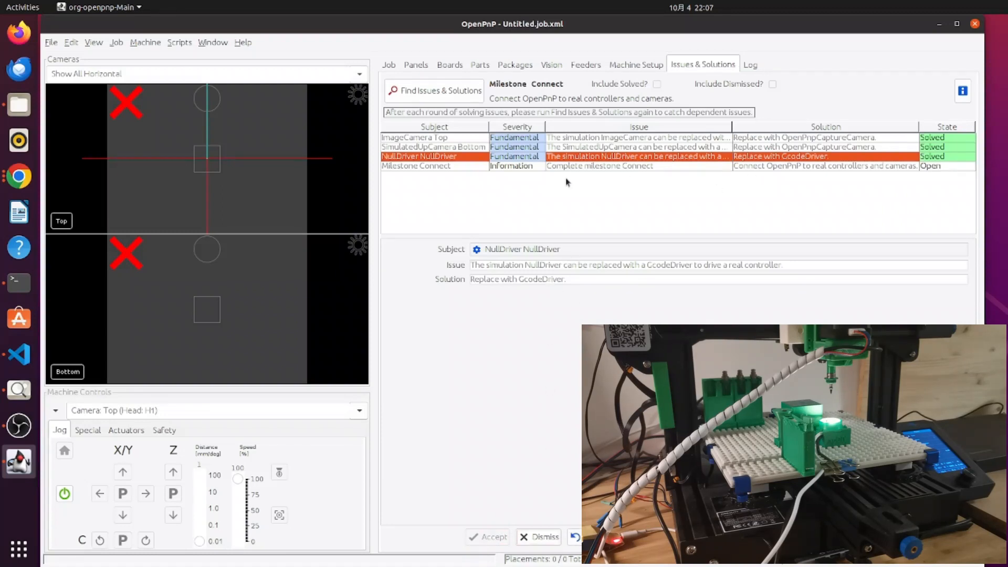
pyautogui.click(453, 94)
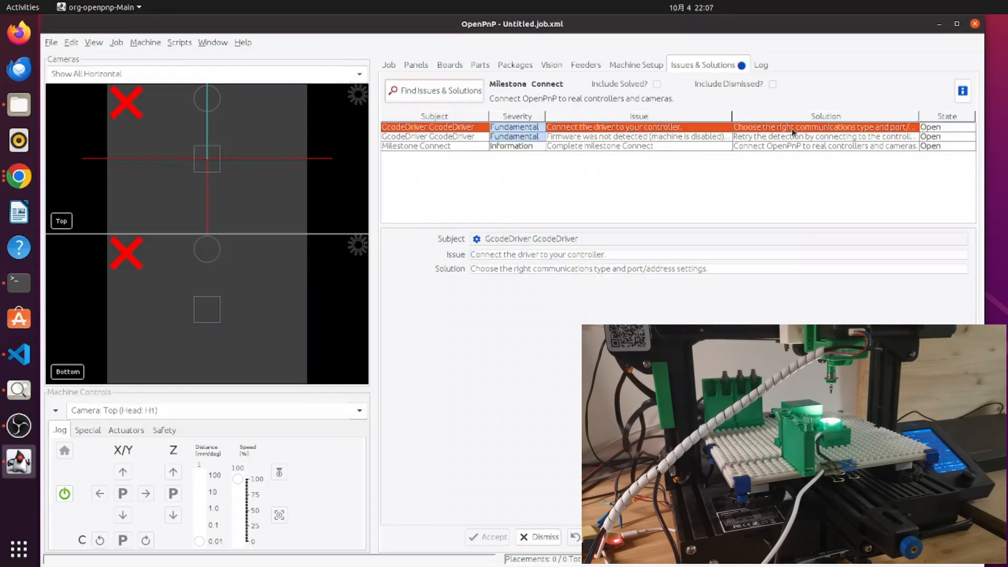
# - Open the GcodeDriver's configuration in the machine setup and set its communications type to serial
pyautogui.click(643, 65)
pyautogui.click(392, 174)
pyautogui.click(392, 174)
pyautogui.click(400, 176)
pyautogui.click(393, 179)
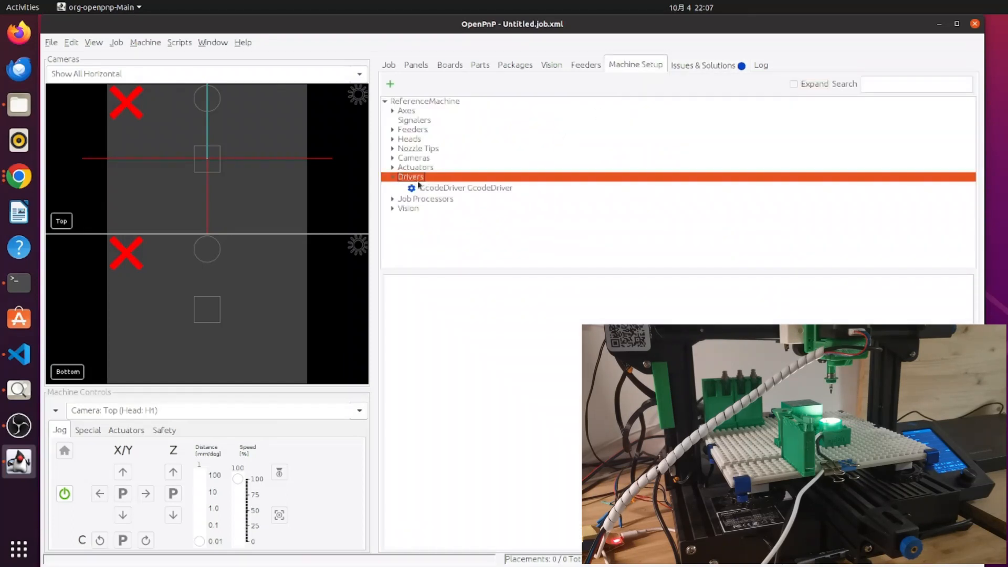
pyautogui.click(448, 188)
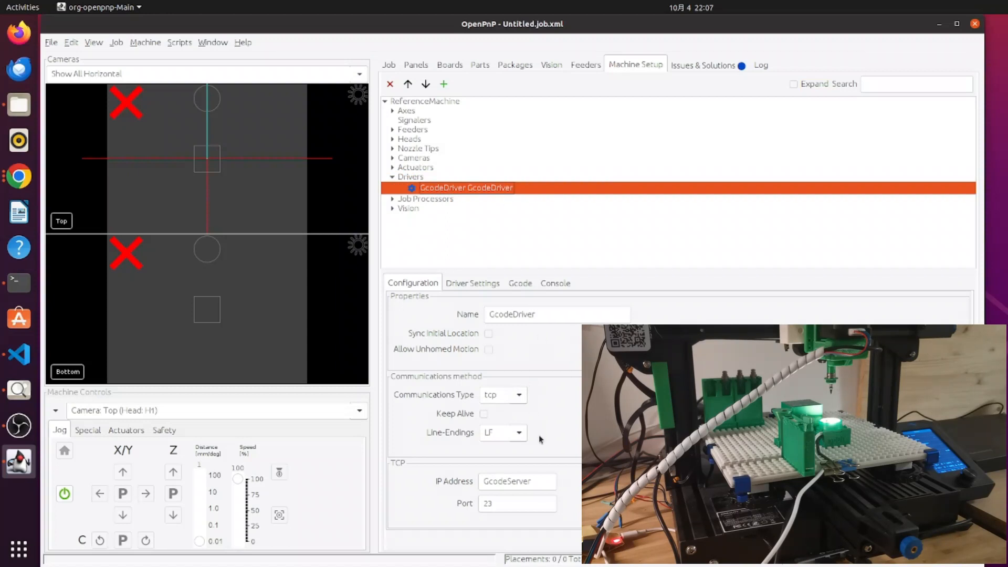
pyautogui.click(487, 284)
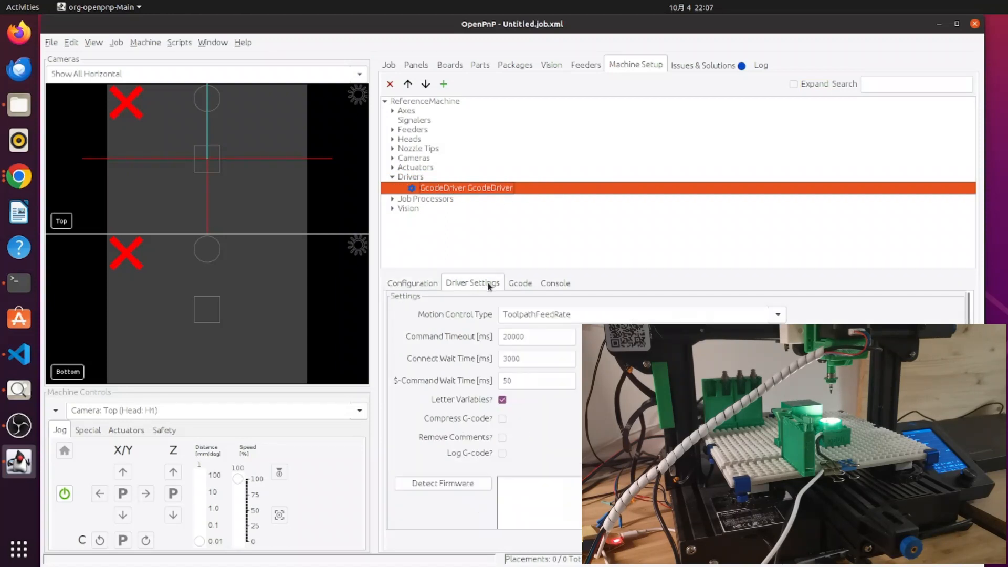
pyautogui.click(418, 282)
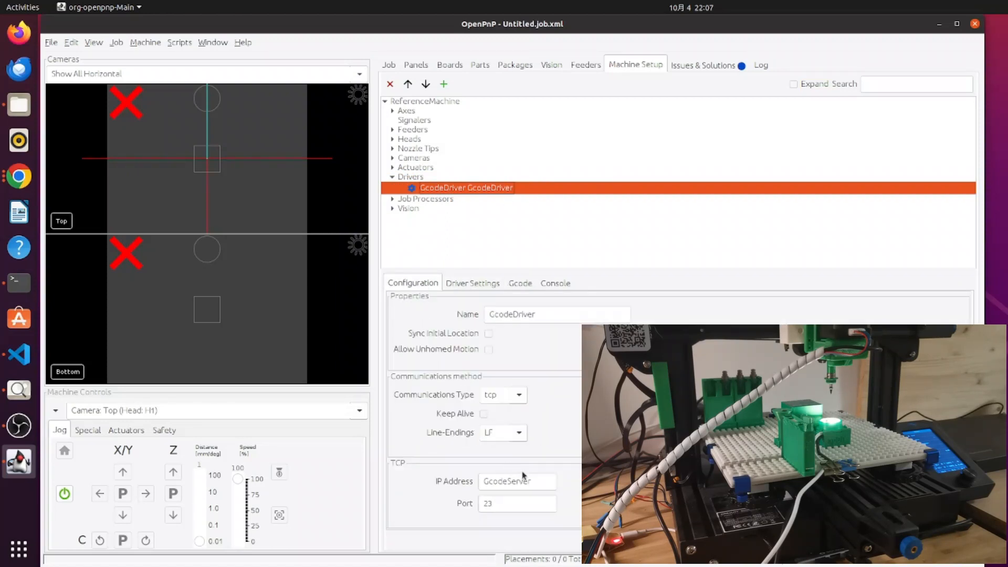
pyautogui.click(513, 402)
pyautogui.click(509, 427)
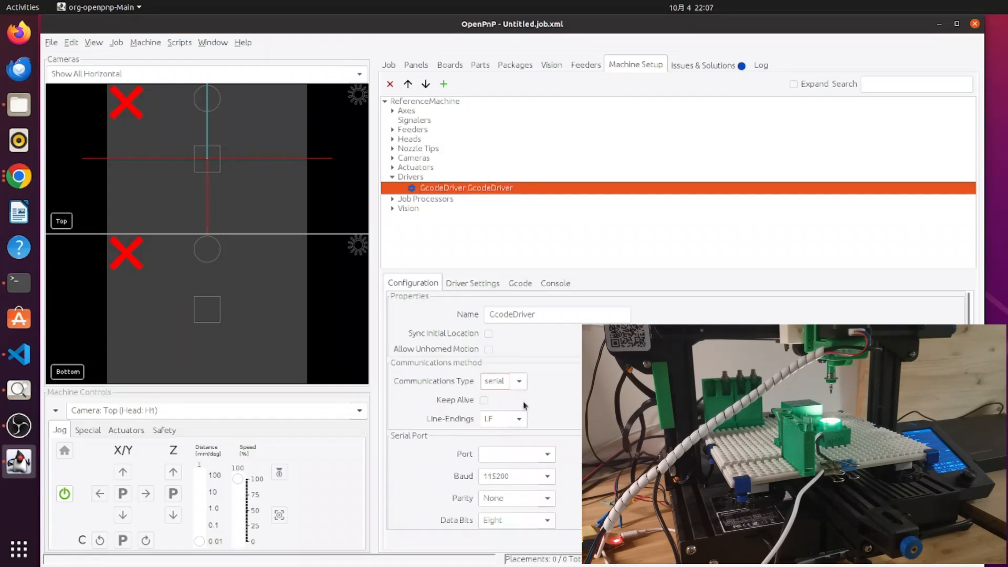
# - Set the GcodeDriver's serial port to ttyUSB2
pyautogui.scroll(-3, 561, 416)
pyautogui.click(519, 404)
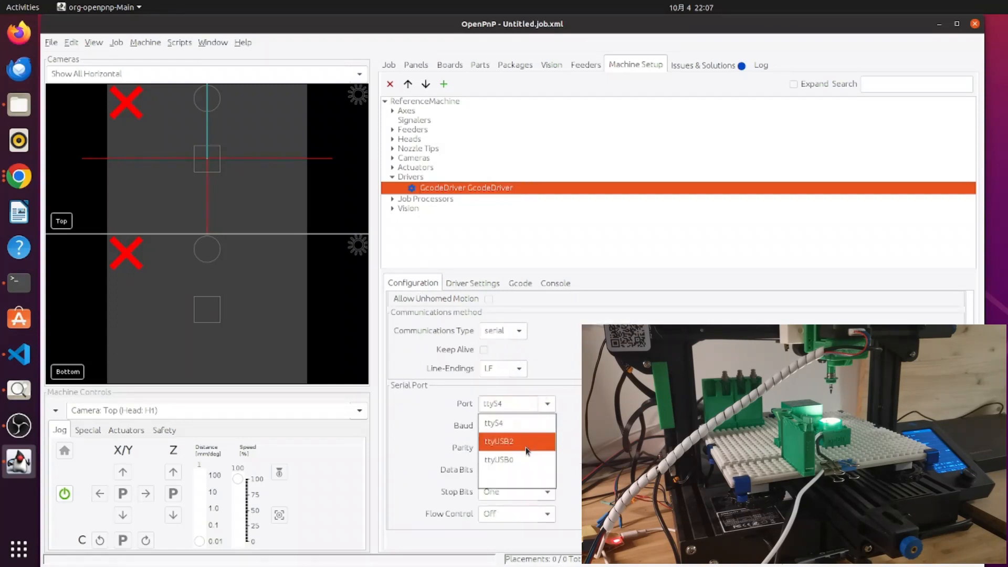
pyautogui.click(527, 445)
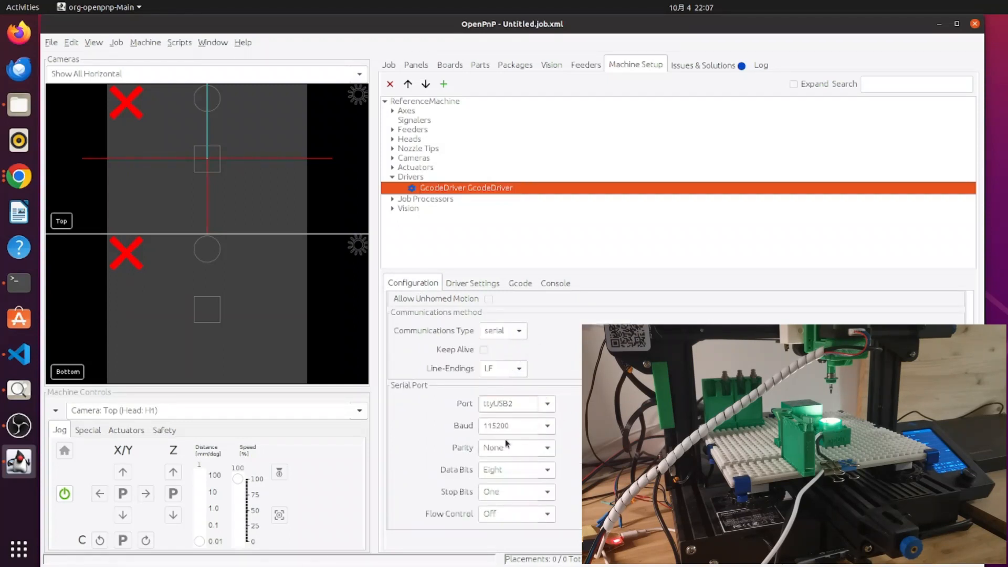
pyautogui.click(549, 404)
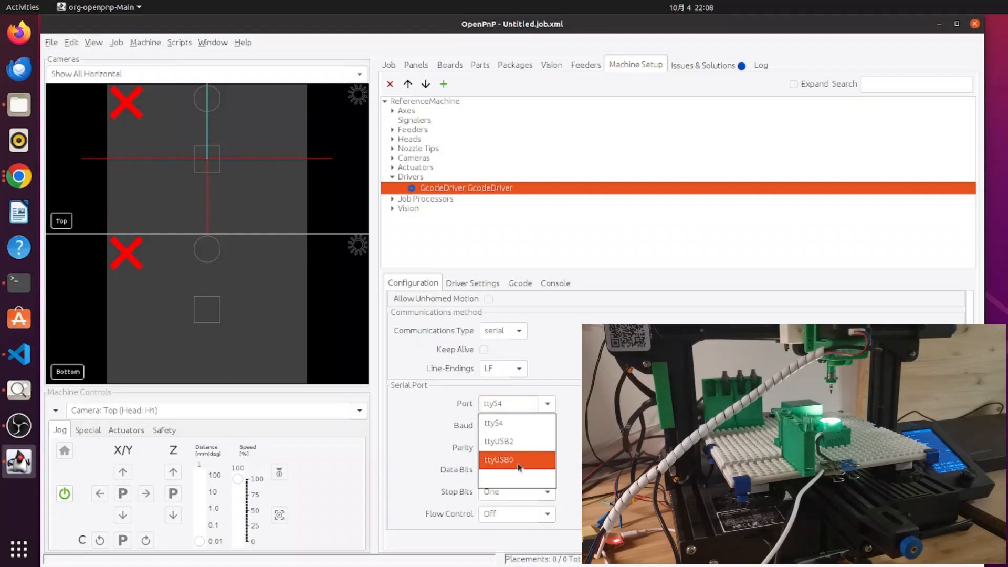
pyautogui.click(501, 442)
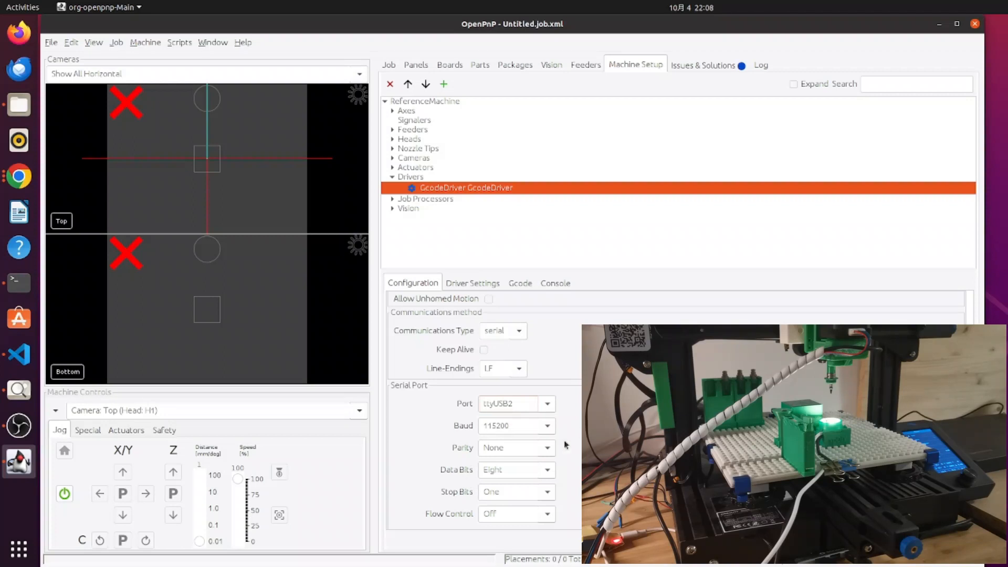
# - Refresh the issues list, accept automatic firmware detection for the GcodeDriver, and search for issues again
pyautogui.click(697, 65)
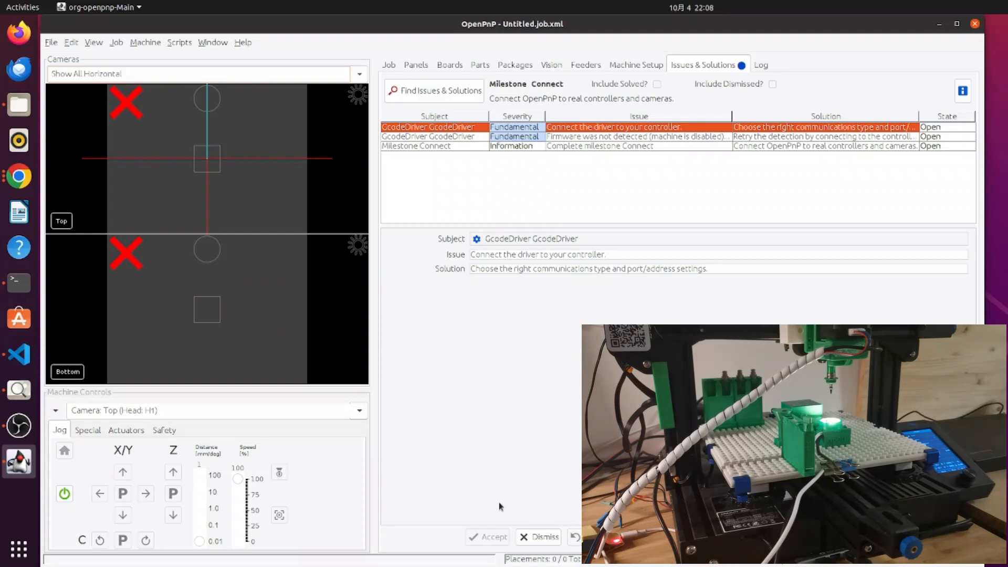
pyautogui.click(423, 90)
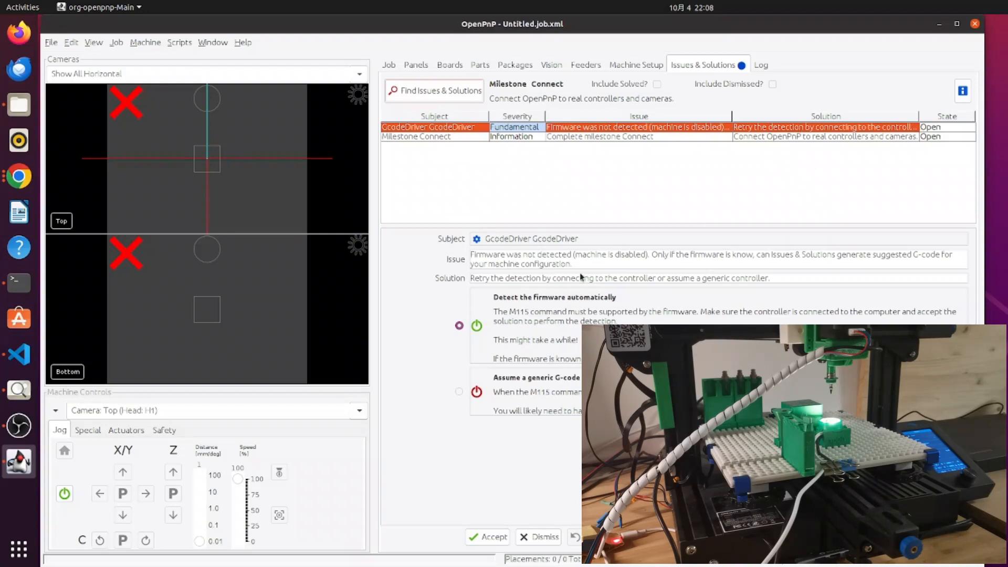
pyautogui.click(488, 534)
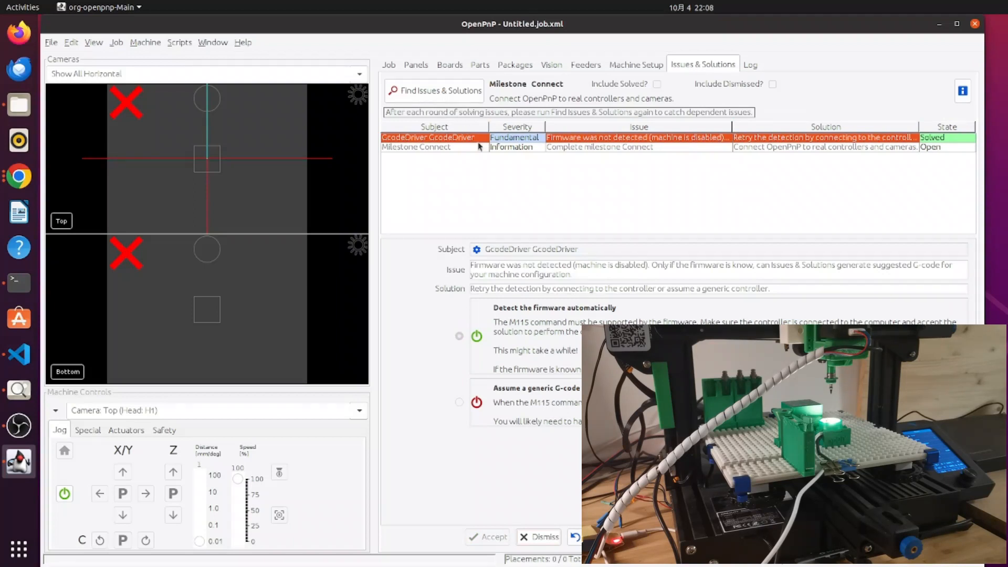
pyautogui.click(459, 98)
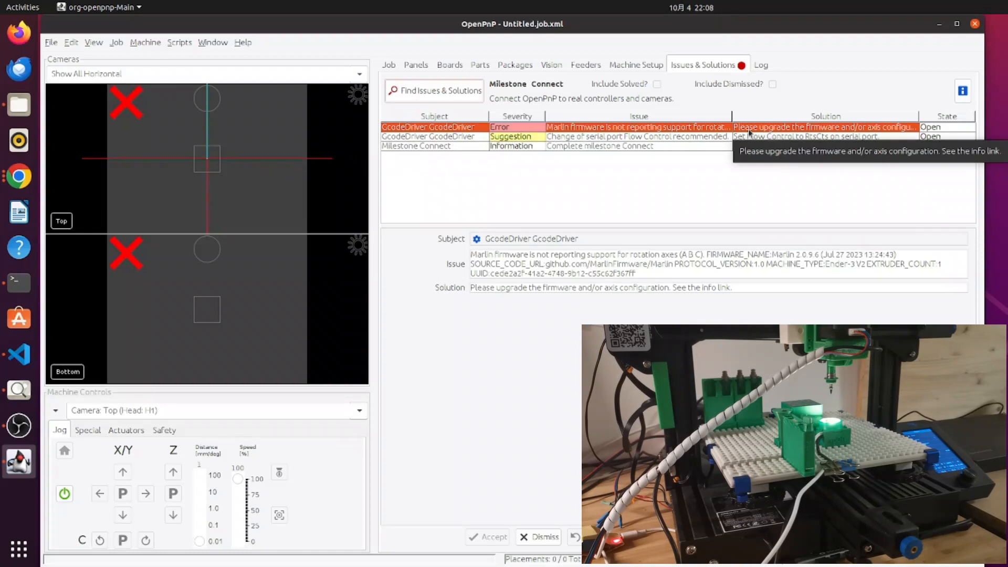
# - Dismiss the Marlin rotation-axes error, accept RtsCts flow control for the serial port, and refresh the issues list
pyautogui.click(554, 538)
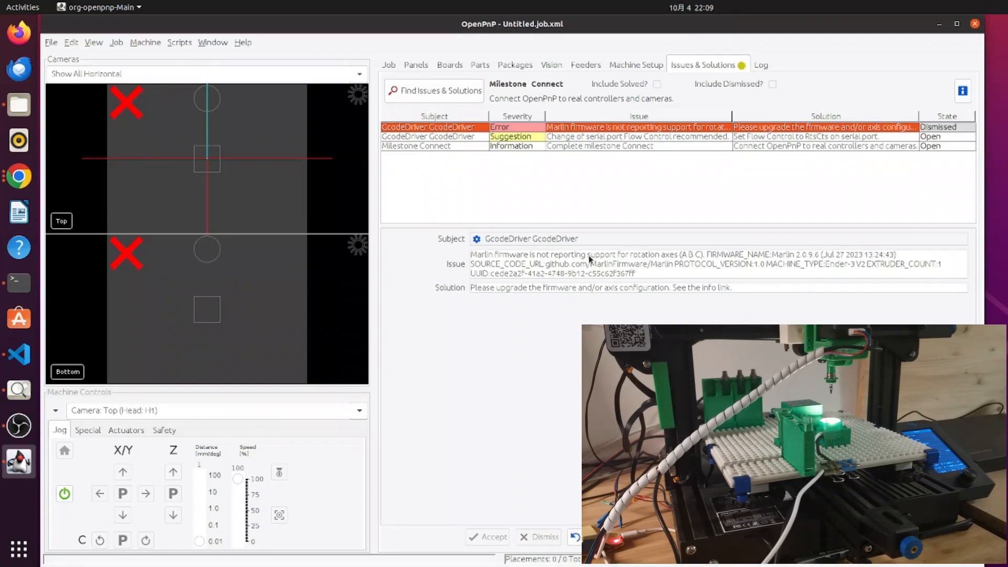
pyautogui.click(472, 139)
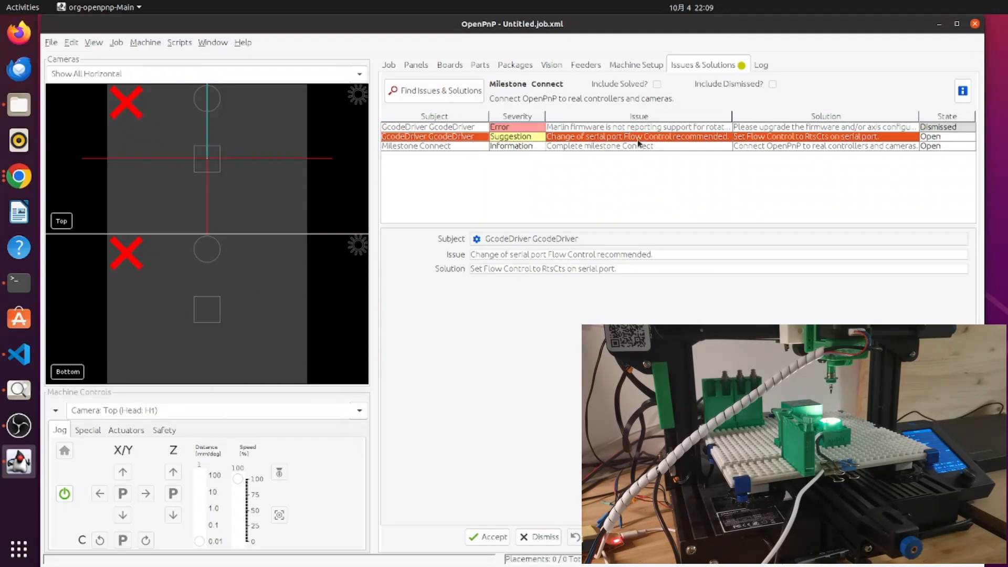
pyautogui.click(488, 537)
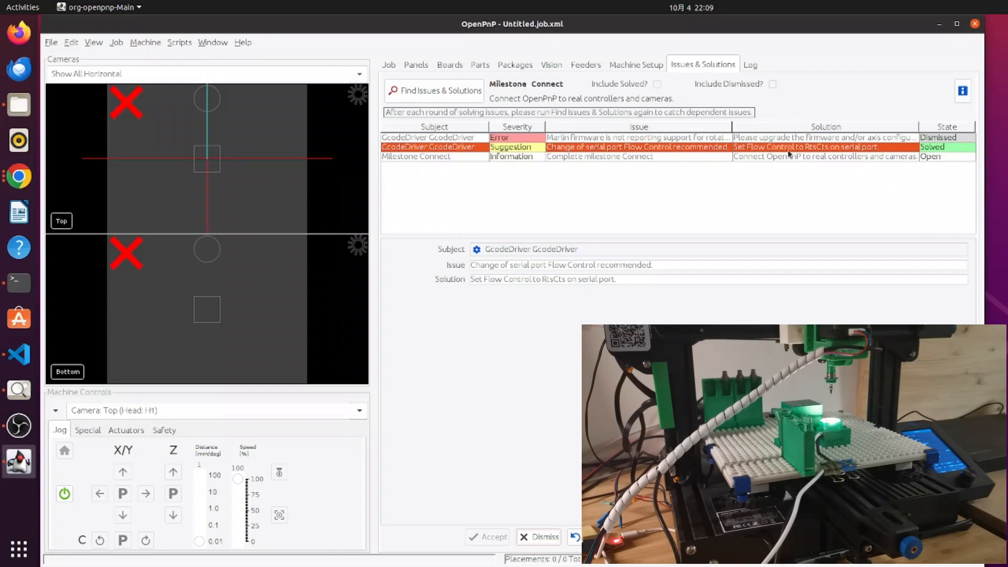
pyautogui.click(453, 156)
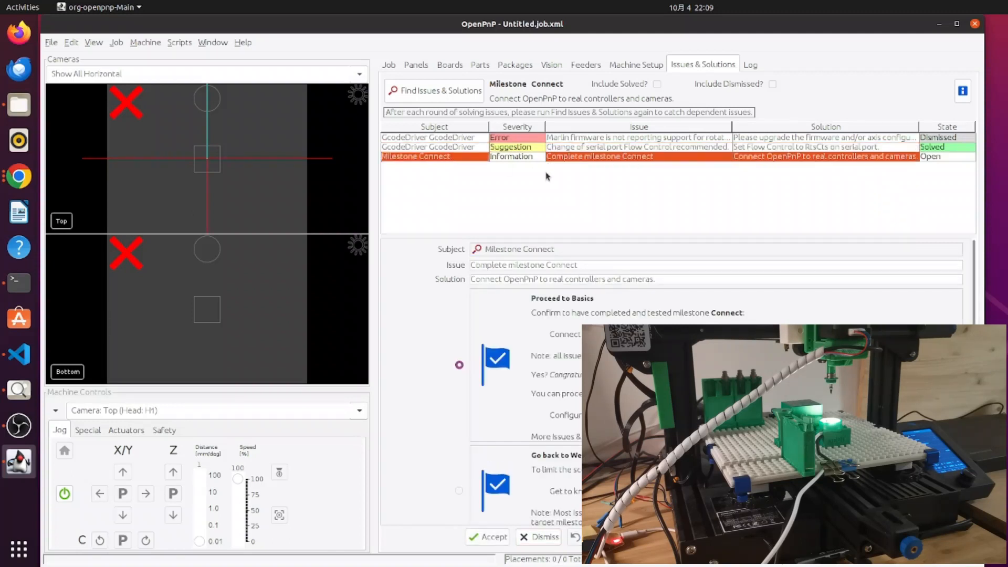
pyautogui.click(443, 94)
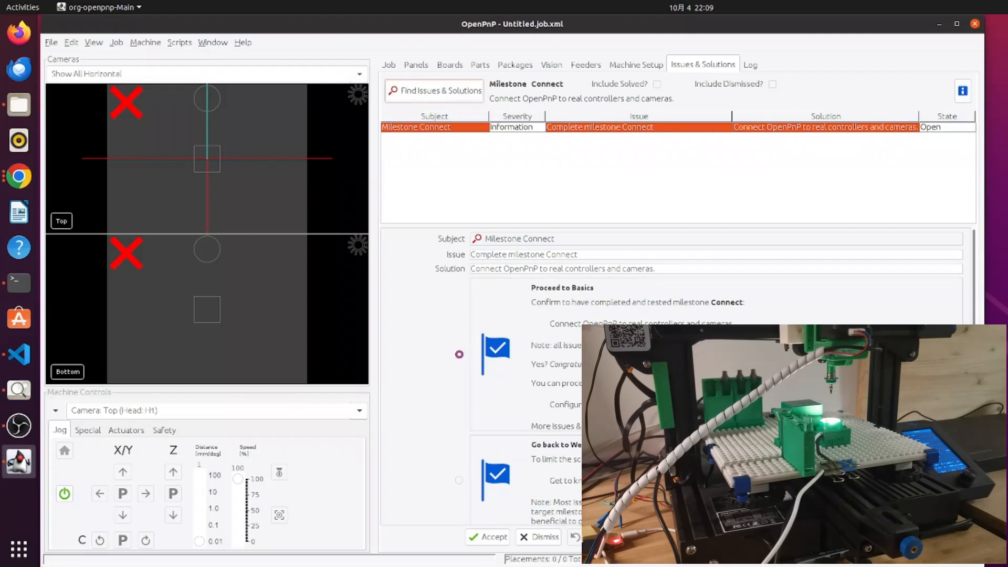
# - Proceed to the Basics milestone and assign axis letters X, Y and Z to the matching controller axes
pyautogui.click(490, 537)
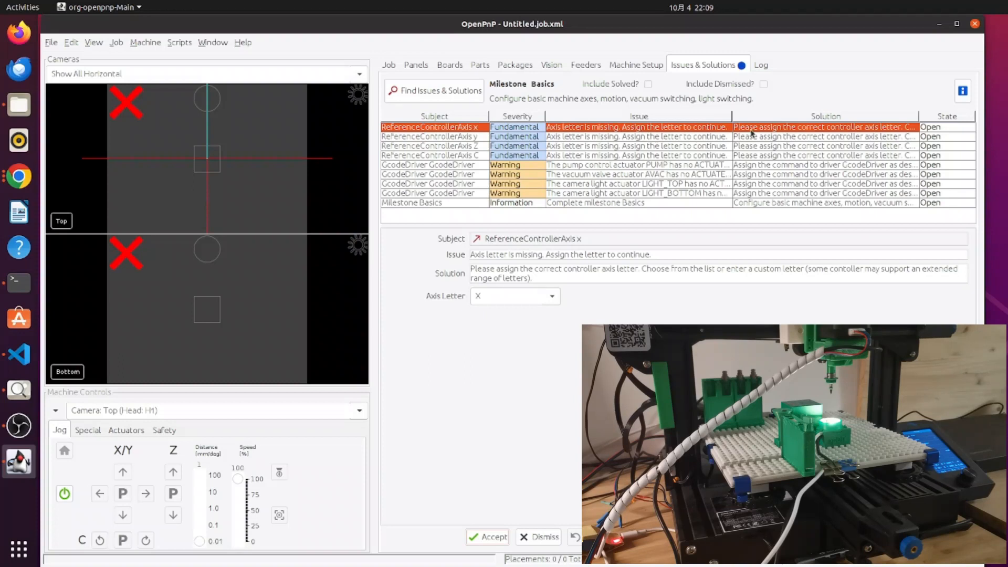
pyautogui.moveTo(730, 115); pyautogui.dragTo(777, 114)
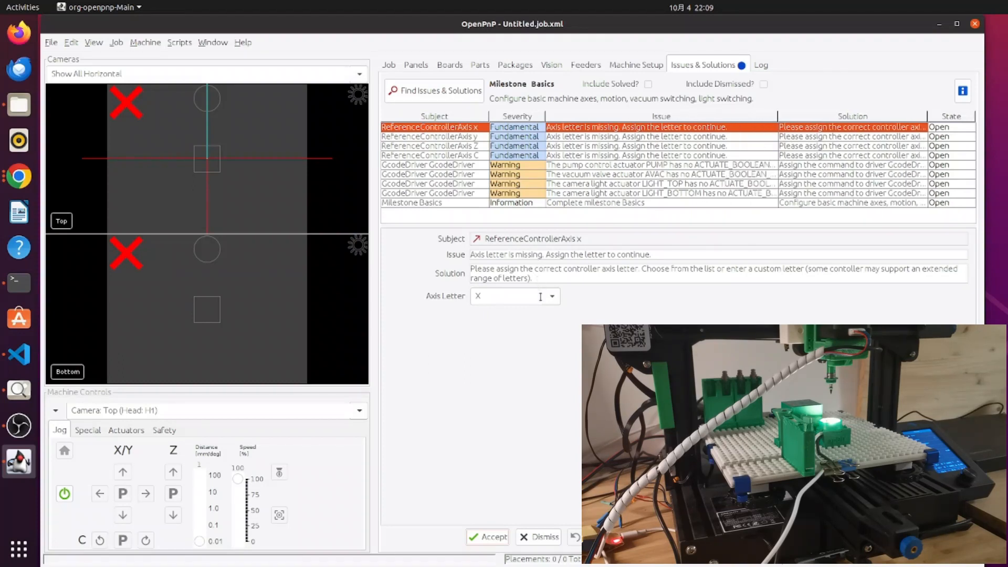
pyautogui.click(487, 536)
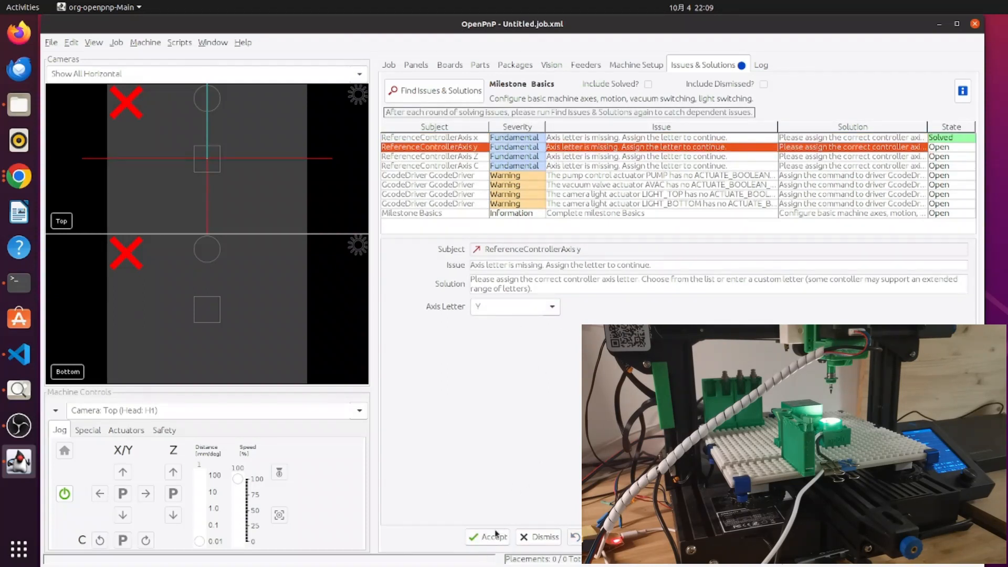
pyautogui.click(495, 536)
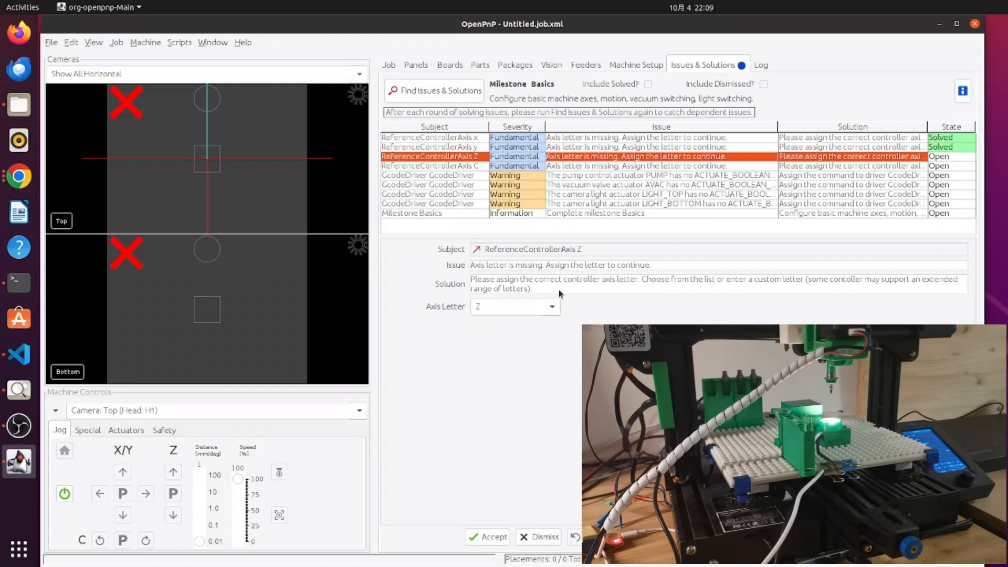
pyautogui.click(491, 536)
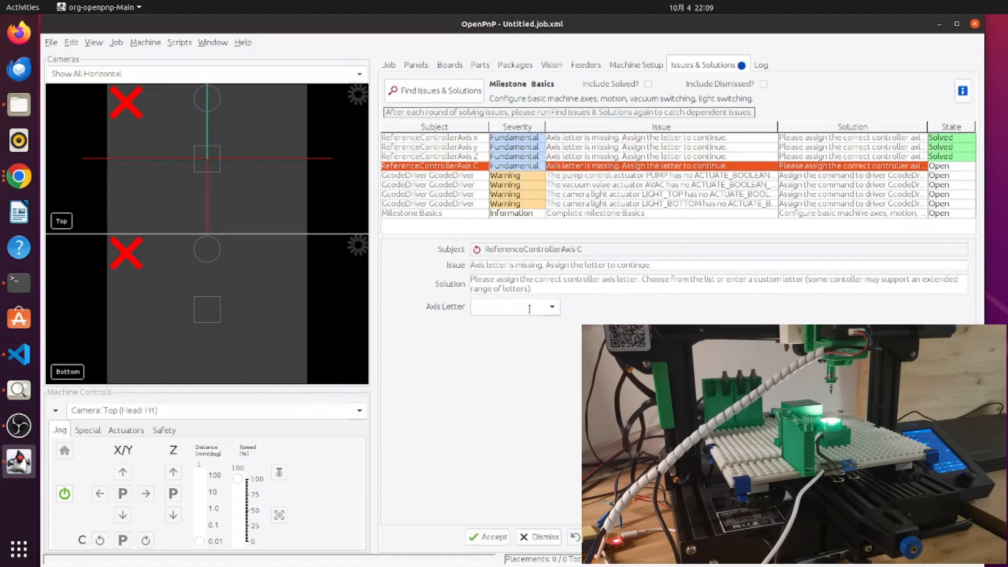
# - Assign axis letter E to the C controller axis and accept the solution
pyautogui.click(553, 308)
pyautogui.write('E')
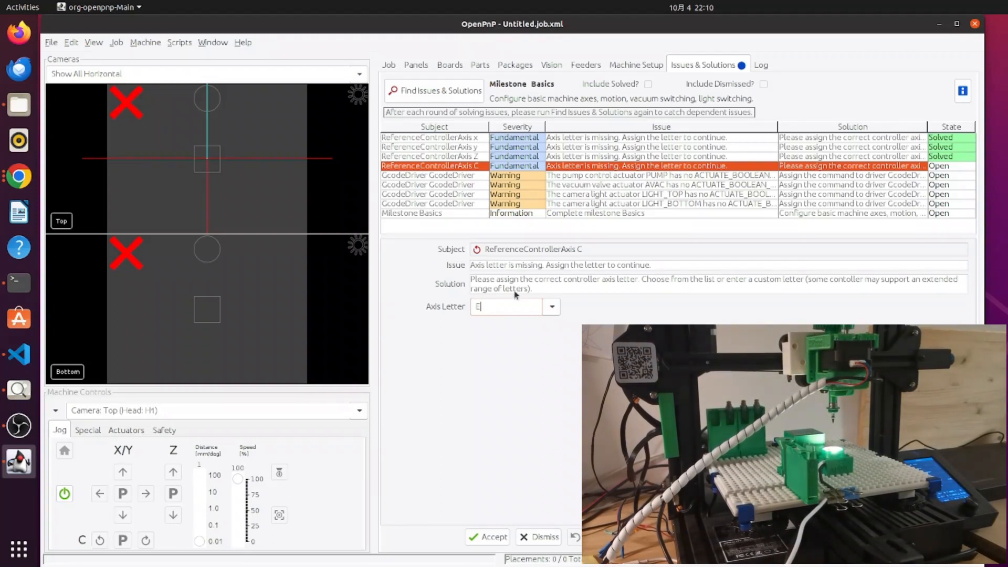
pyautogui.click(490, 538)
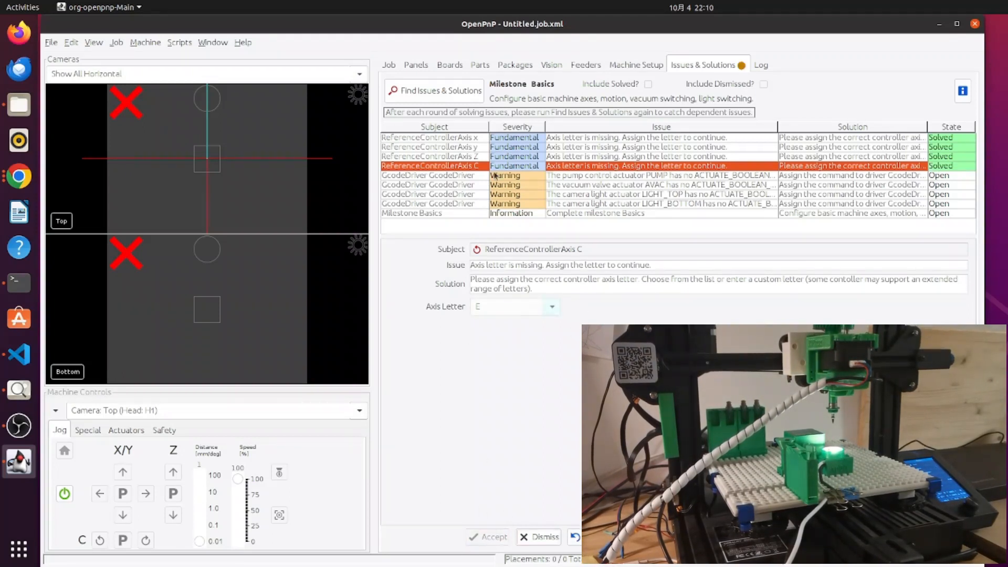
# - Assign M106 S256 as the pump actuator's ON command and M107 as its OFF command, and accept the solution
pyautogui.click(541, 178)
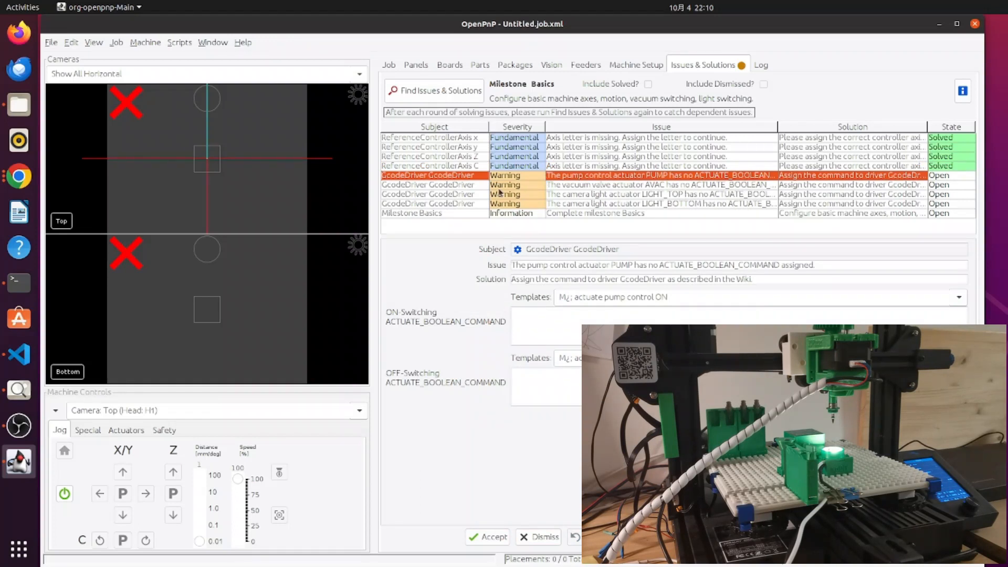
pyautogui.click(636, 321)
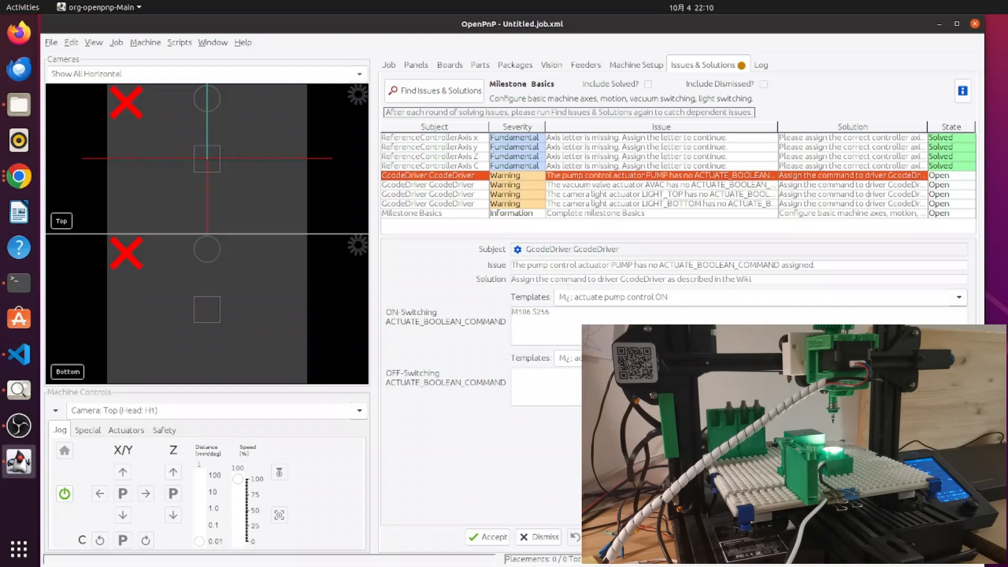
pyautogui.click(567, 323)
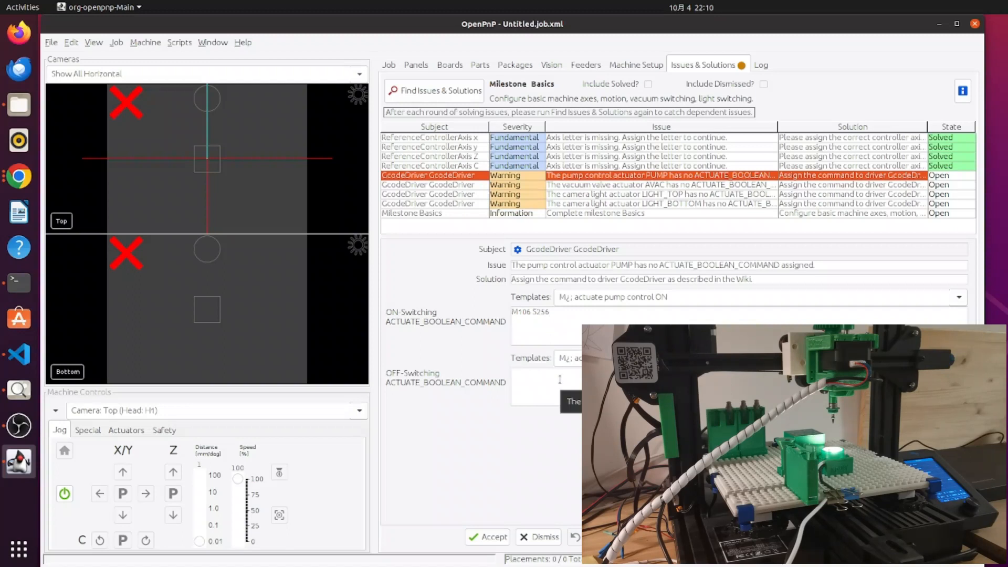
pyautogui.write('07')
pyautogui.click(486, 536)
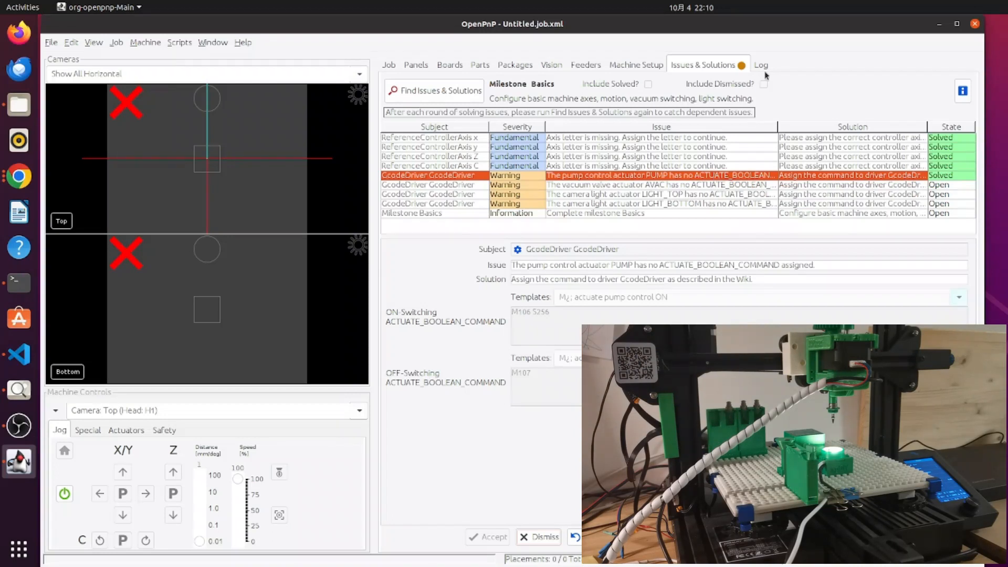
# - Dismiss the missing-command warnings for the AVAC vacuum valve and the LIGHT_TOP and LIGHT_BOTTOM camera light actuators
pyautogui.click(466, 187)
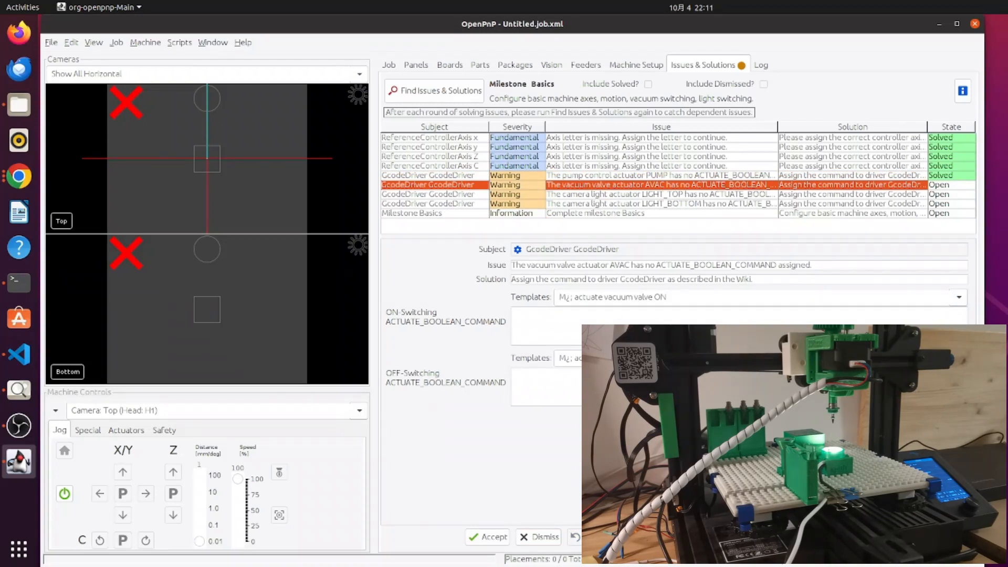
pyautogui.click(540, 537)
pyautogui.click(503, 197)
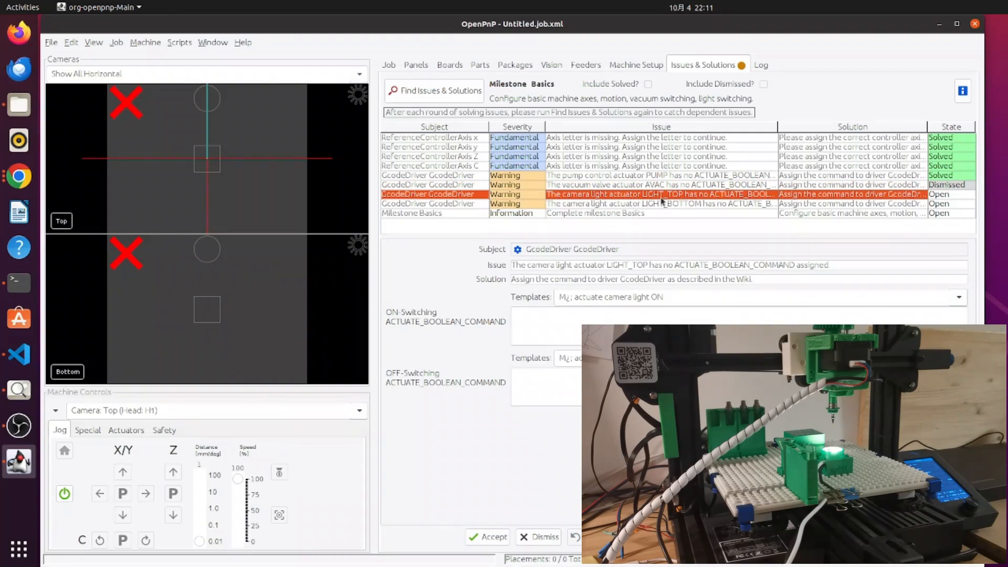
pyautogui.click(453, 205)
pyautogui.click(467, 197)
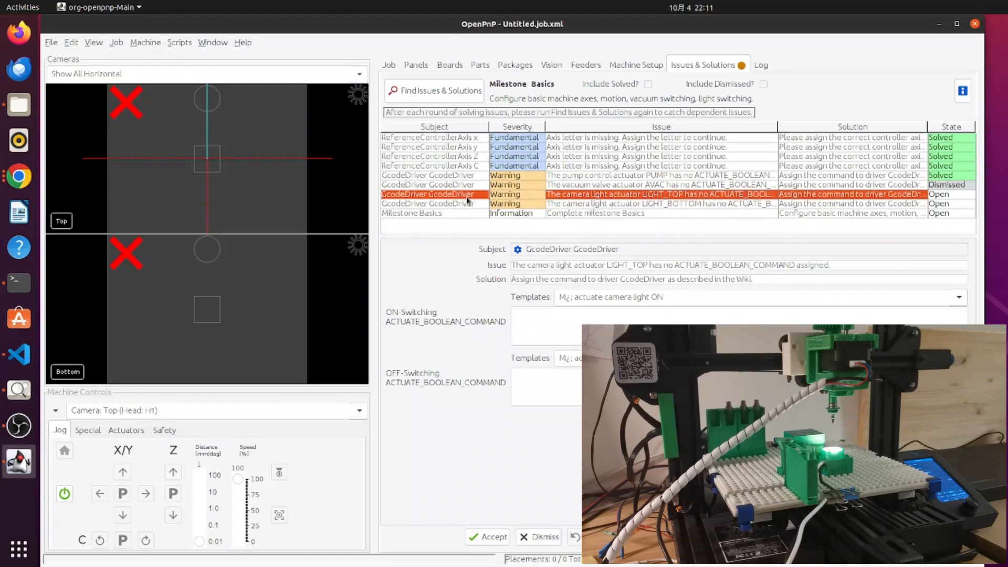
pyautogui.click(658, 206)
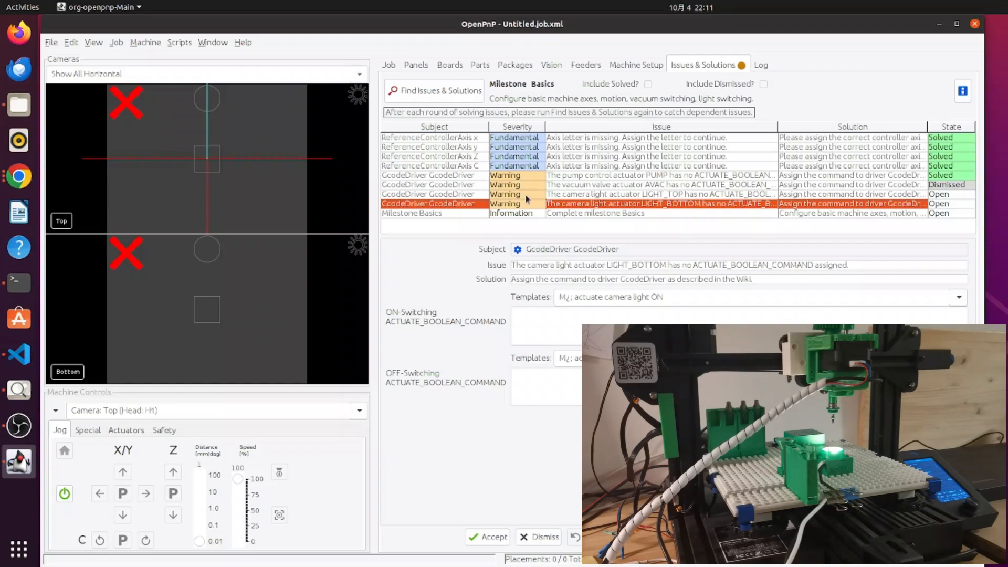
pyautogui.click(452, 196)
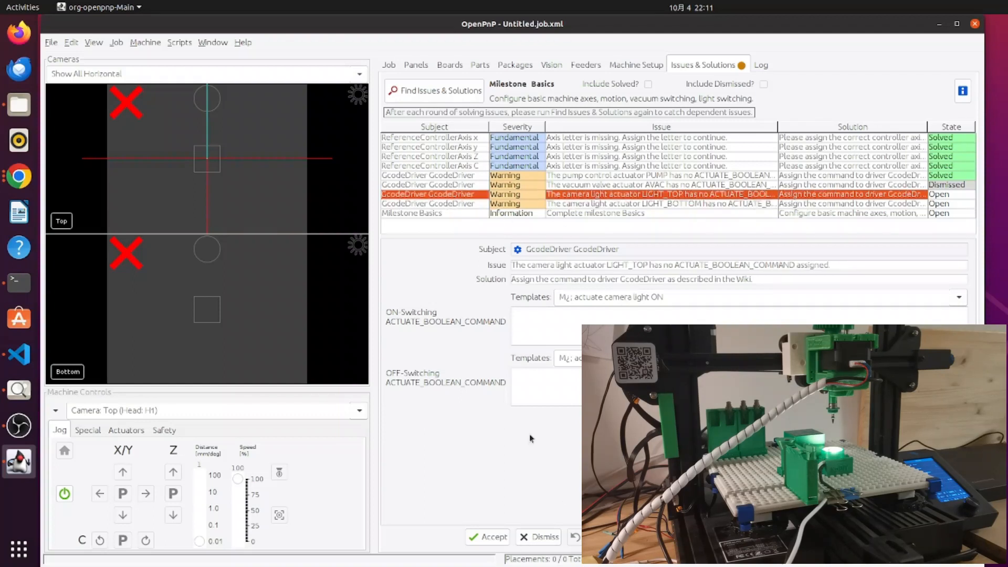
pyautogui.click(544, 534)
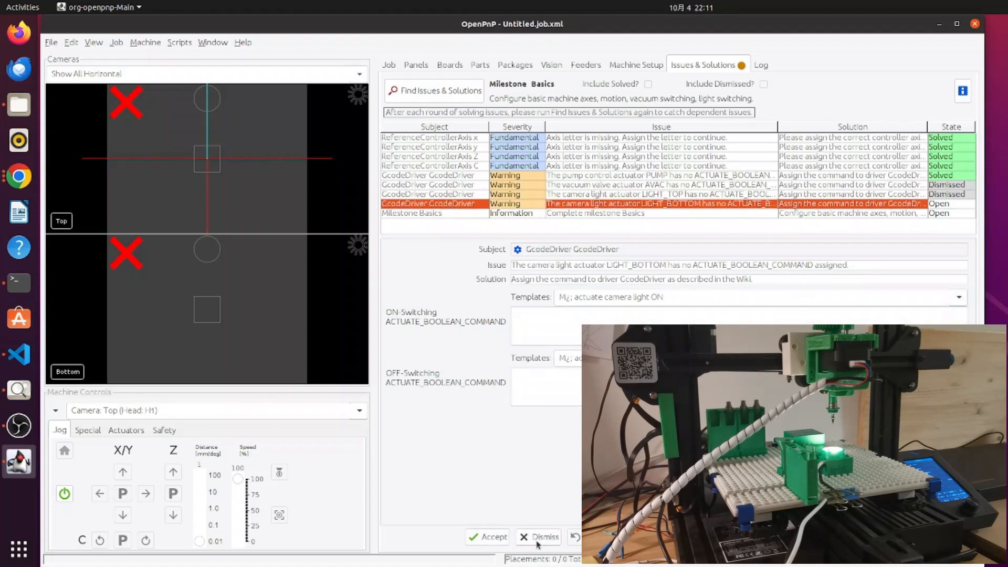
pyautogui.click(537, 542)
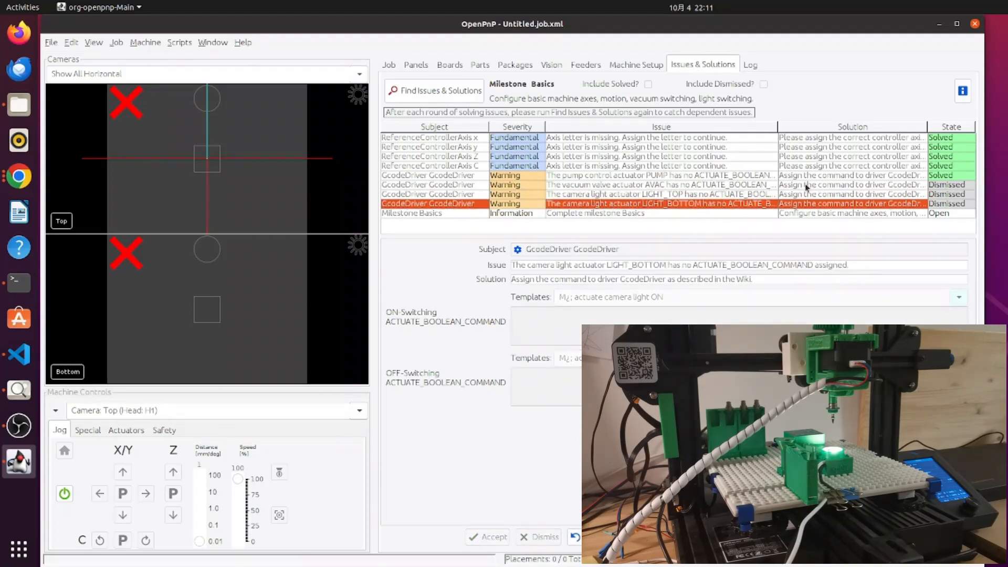
# - Search for issues again and dismiss the warning about using axis letter E for the C axis
pyautogui.click(414, 91)
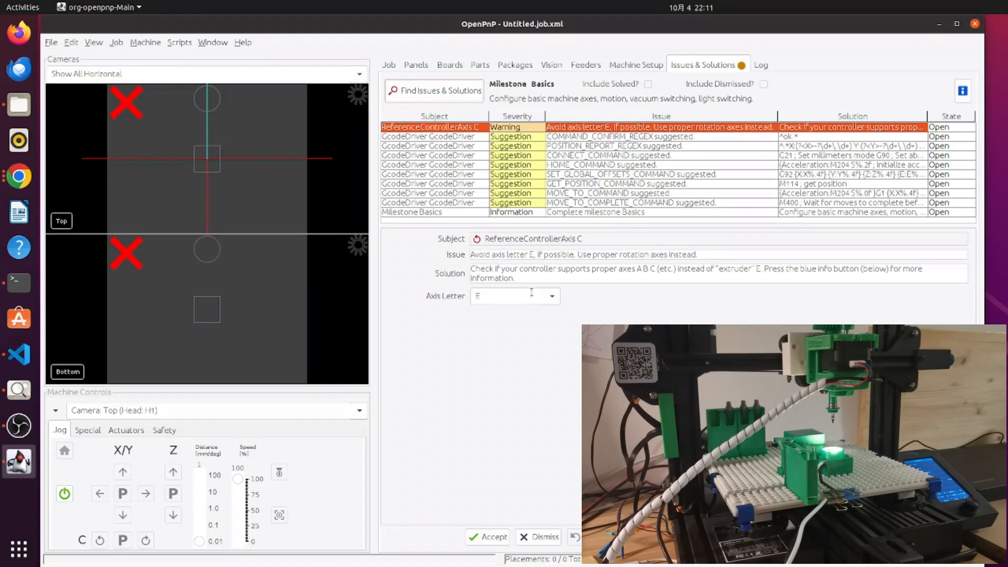
pyautogui.click(540, 536)
# - Accept the suggested COMMAND_CONFIRM_REGEX, POSITION_REPORT_REGEX, CONNECT_COMMAND and HOME_COMMAND for the GcodeDriver
pyautogui.click(551, 137)
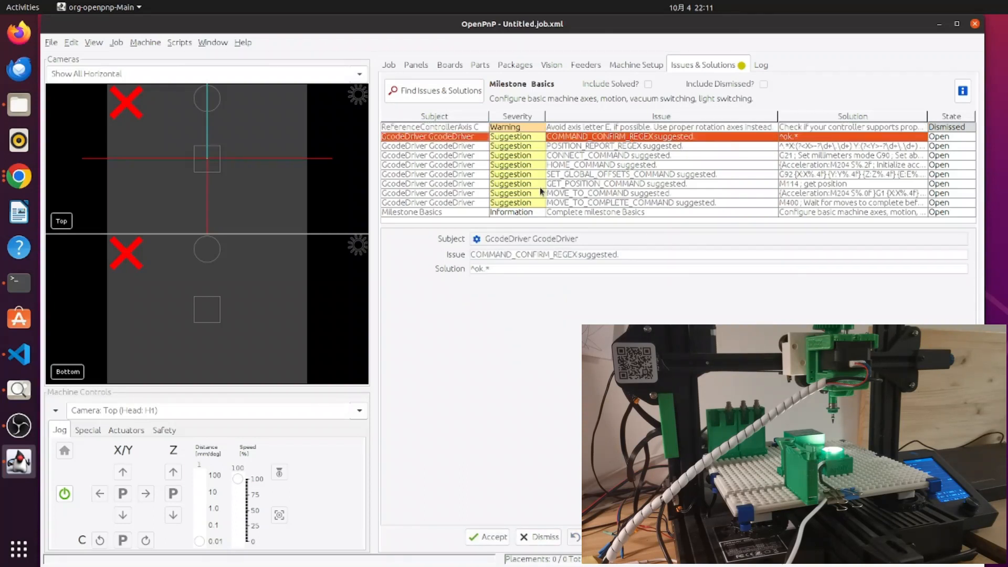
pyautogui.click(493, 536)
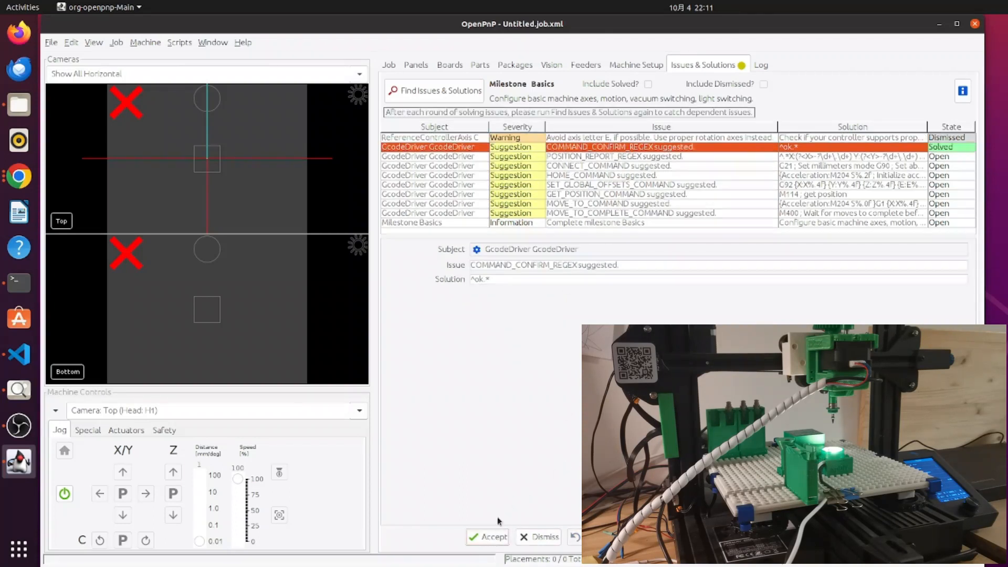
pyautogui.click(570, 158)
pyautogui.click(488, 537)
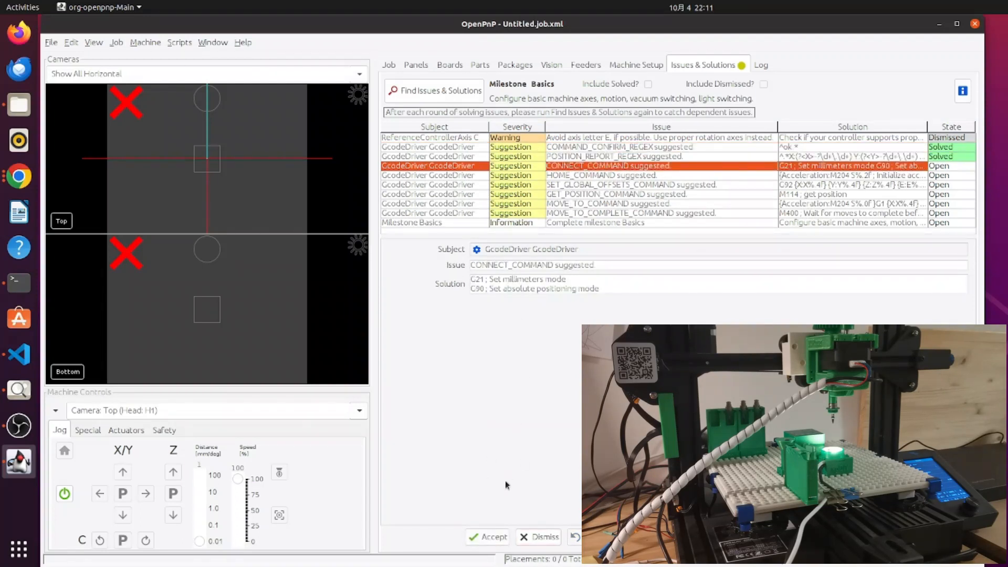
pyautogui.click(488, 536)
pyautogui.click(570, 174)
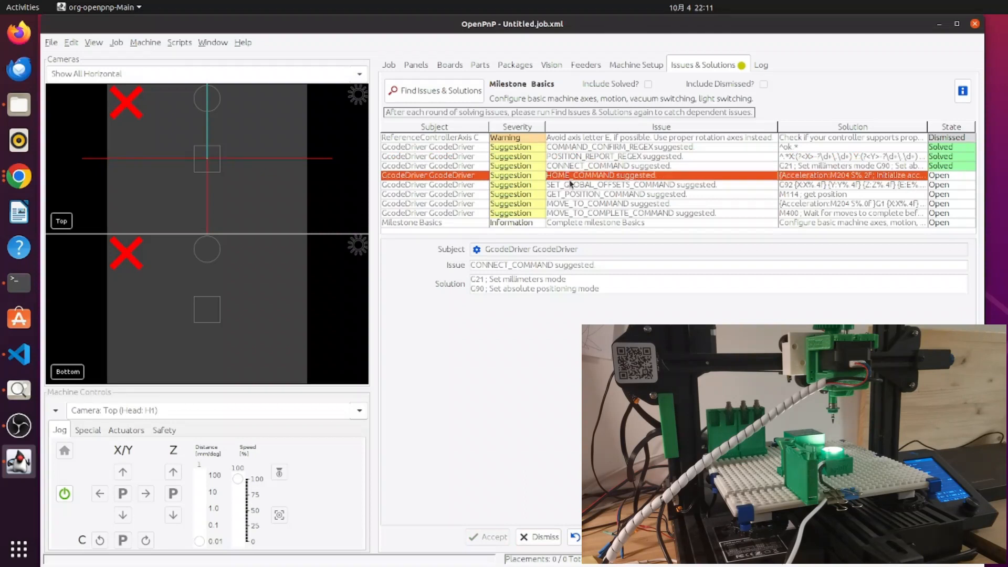
pyautogui.click(487, 537)
# - Accept the suggested SET_GLOBAL_OFFSETS_COMMAND, GET_POSITION_COMMAND, MOVE_TO_COMMAND and MOVE_TO_COMPLETE_COMMAND, and refresh the issues list
pyautogui.click(610, 186)
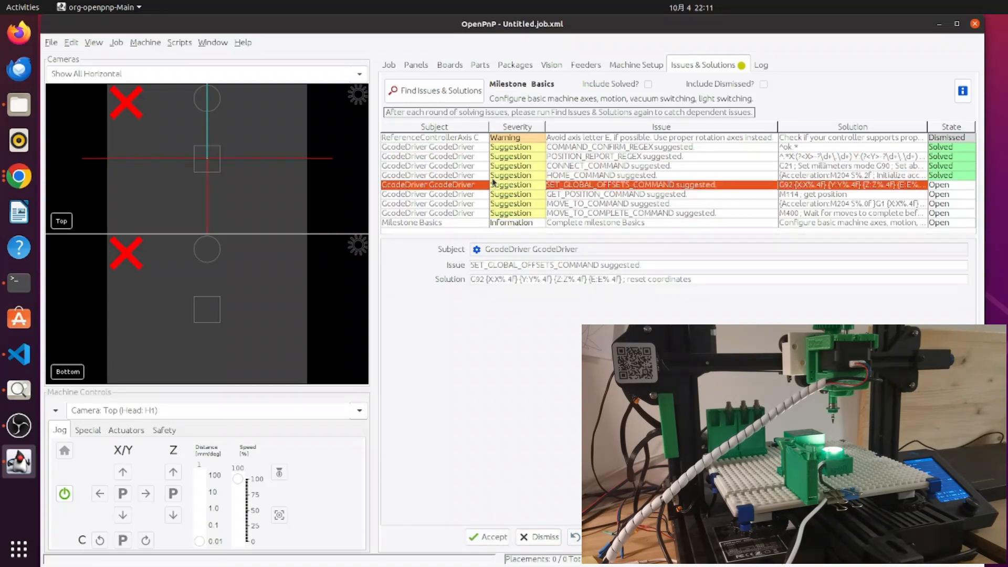
pyautogui.click(488, 537)
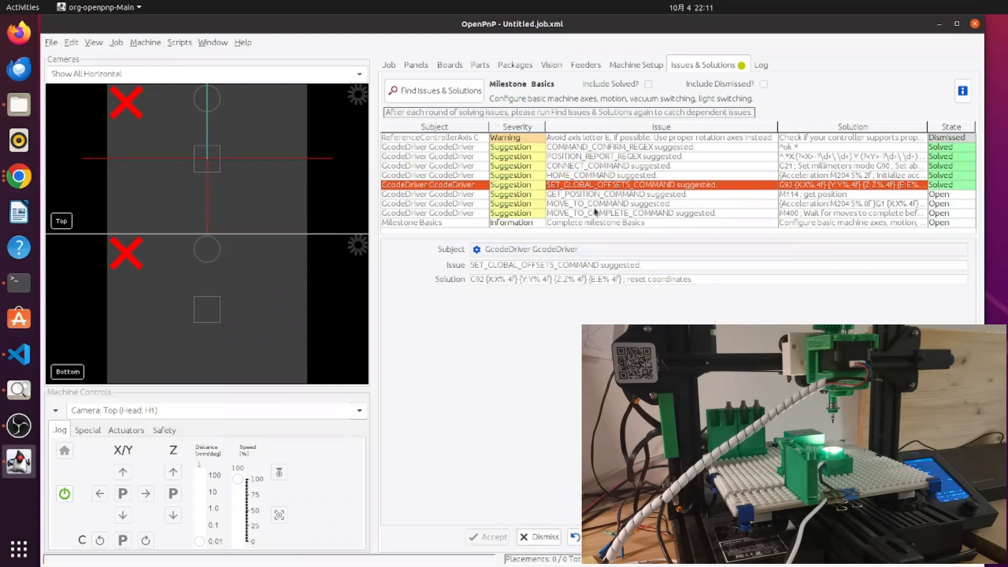
pyautogui.click(598, 195)
pyautogui.click(489, 536)
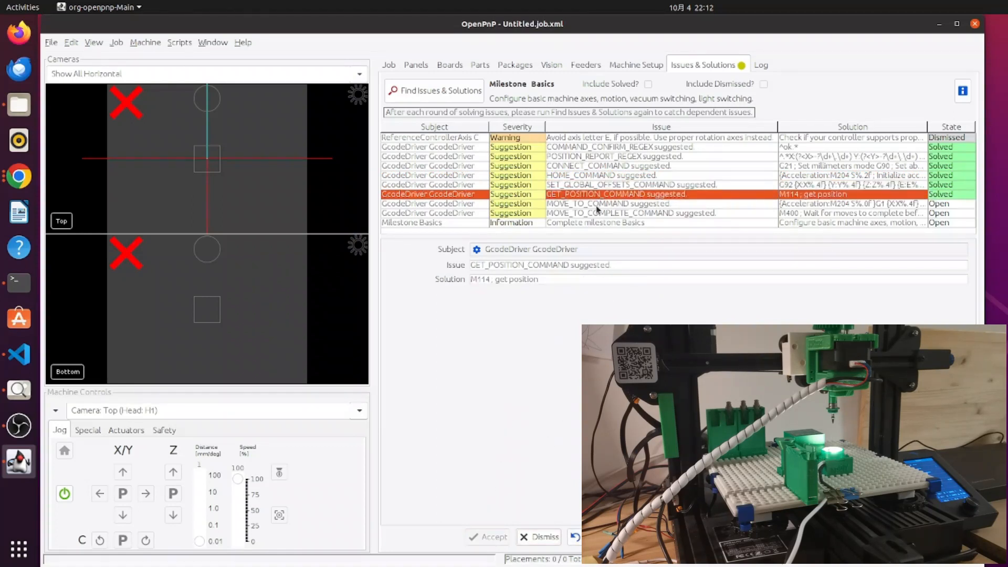
pyautogui.click(598, 205)
pyautogui.click(489, 537)
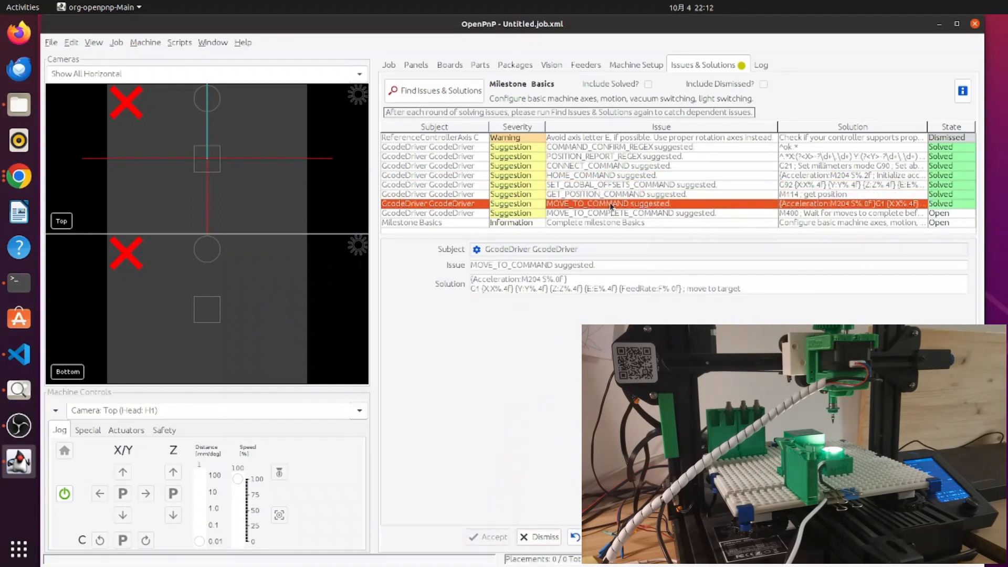
pyautogui.click(609, 213)
pyautogui.click(489, 537)
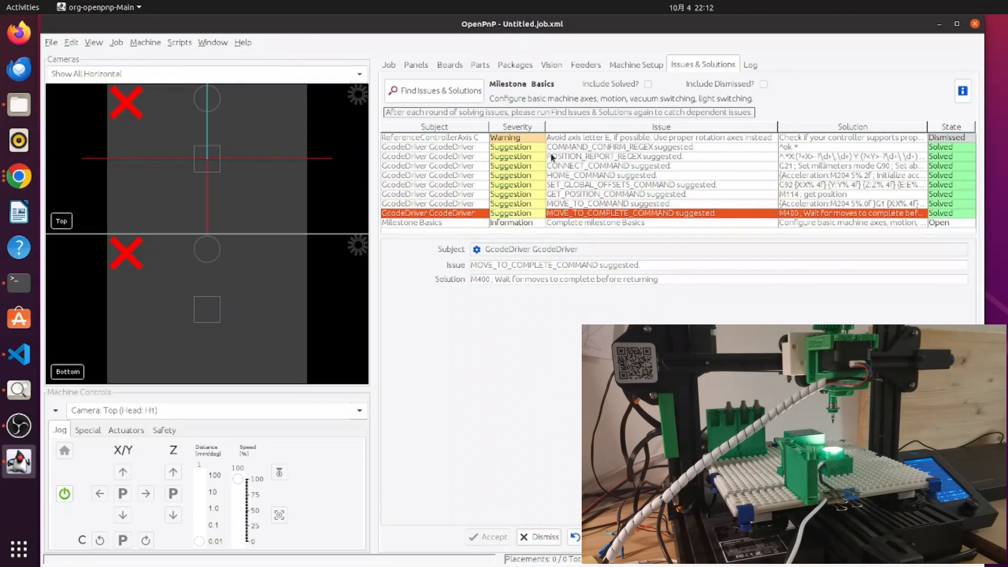
pyautogui.click(450, 101)
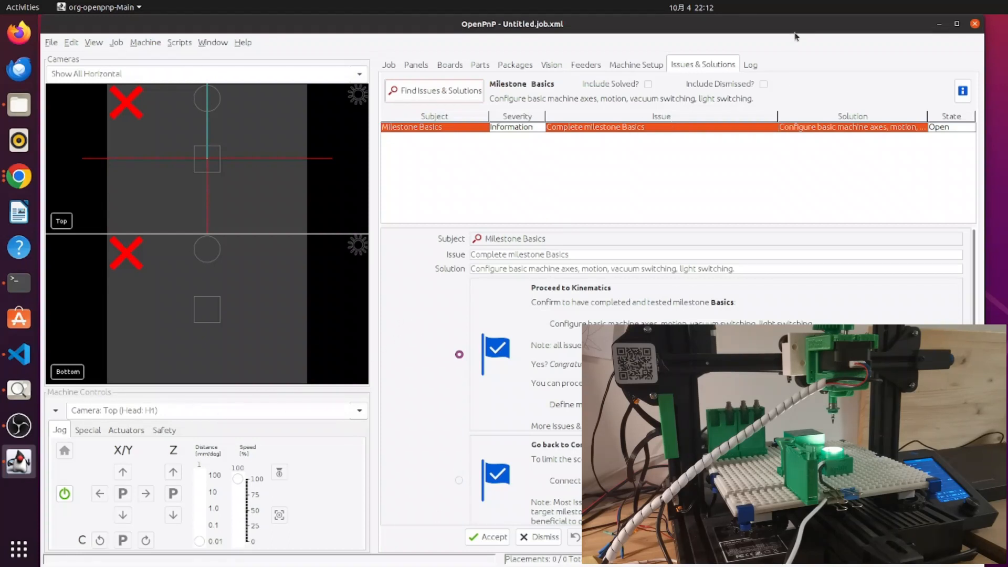
# - Enable the machine and home it
pyautogui.click(66, 494)
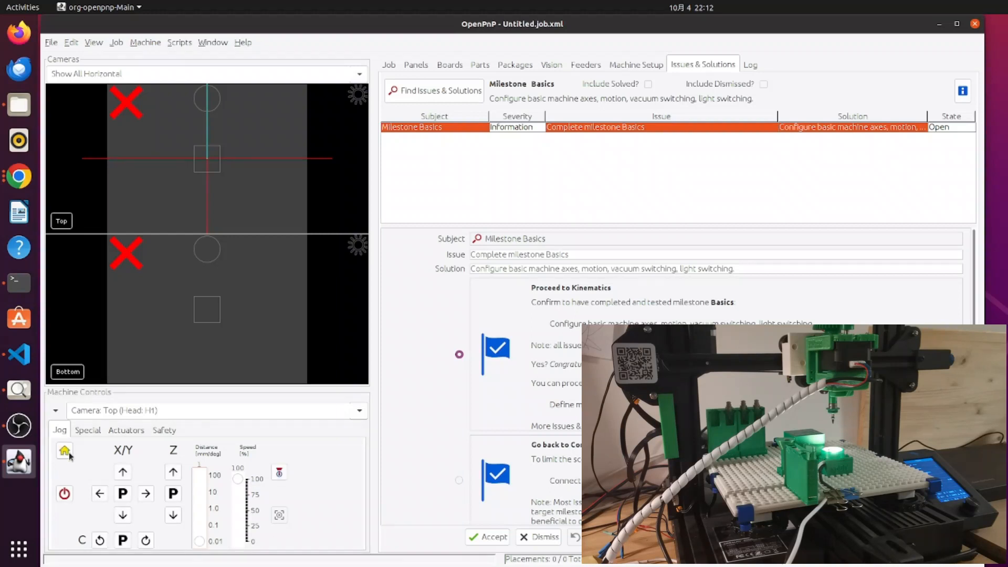
pyautogui.click(70, 454)
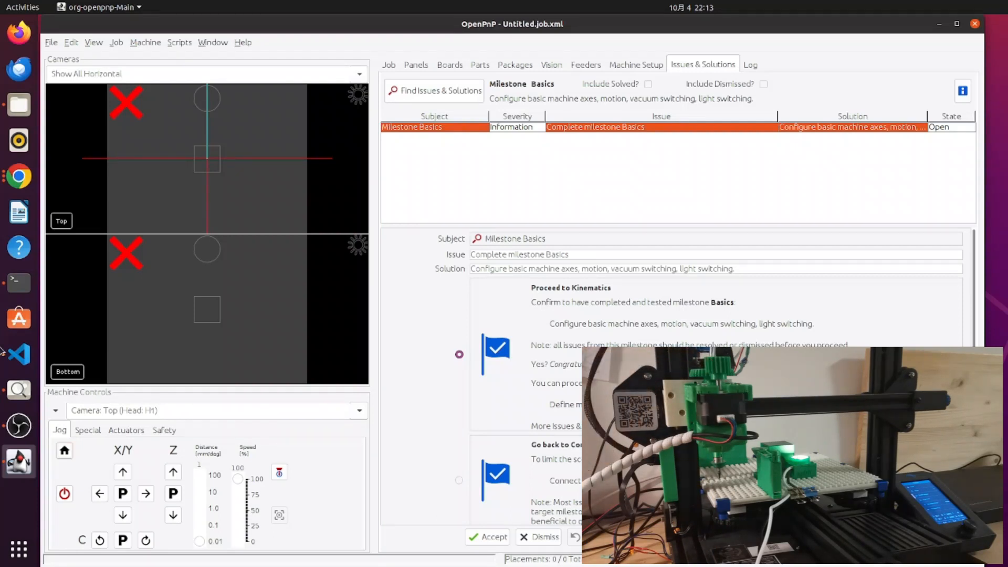
# - Set the jog distance to 100 and jog the C axis clockwise twice
pyautogui.click(211, 488)
pyautogui.click(212, 483)
pyautogui.click(213, 480)
pyautogui.click(145, 539)
pyautogui.click(146, 540)
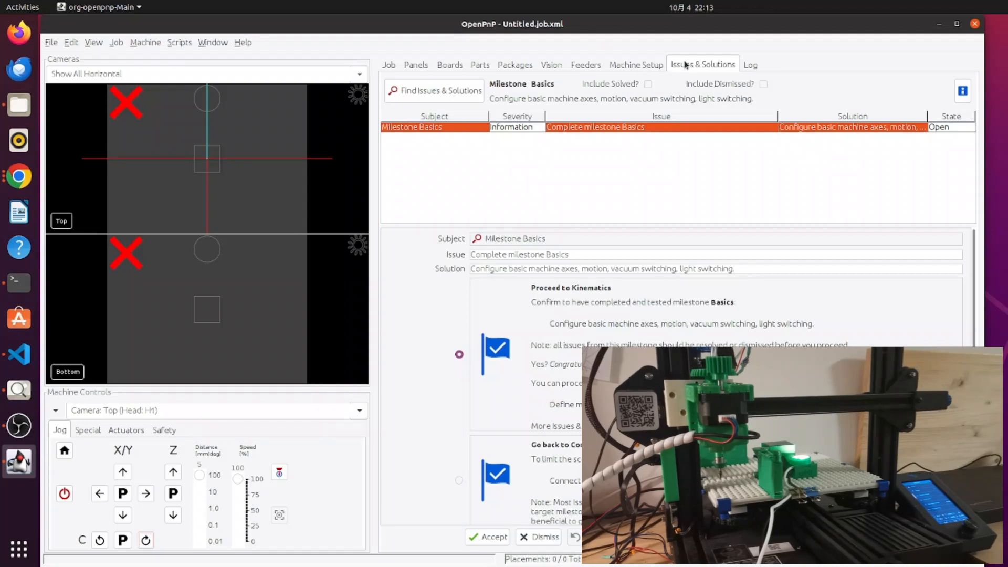
# - Show the HOME_COMMAND G-code of the GcodeDriver in the machine setup
pyautogui.click(661, 65)
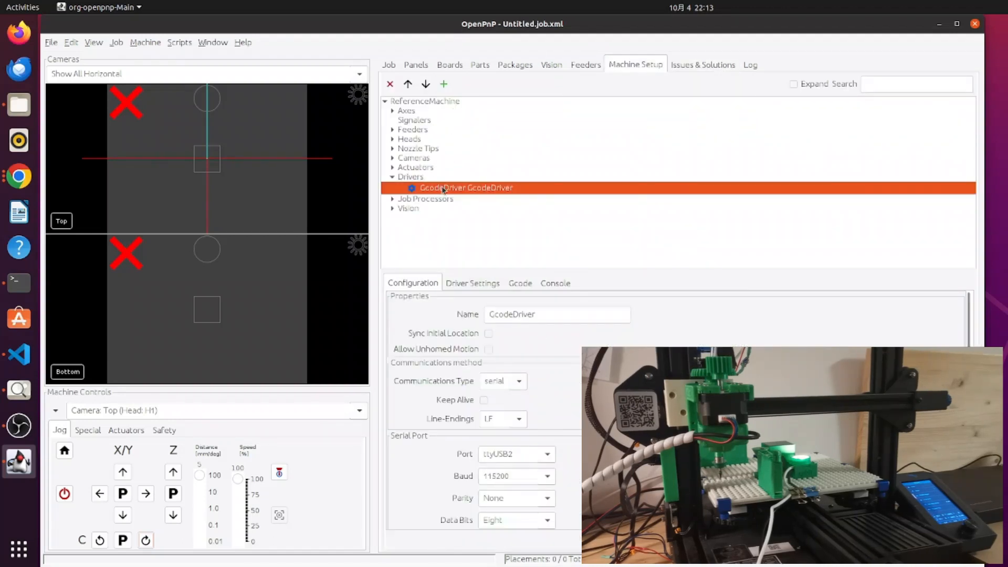
pyautogui.click(557, 288)
pyautogui.click(531, 288)
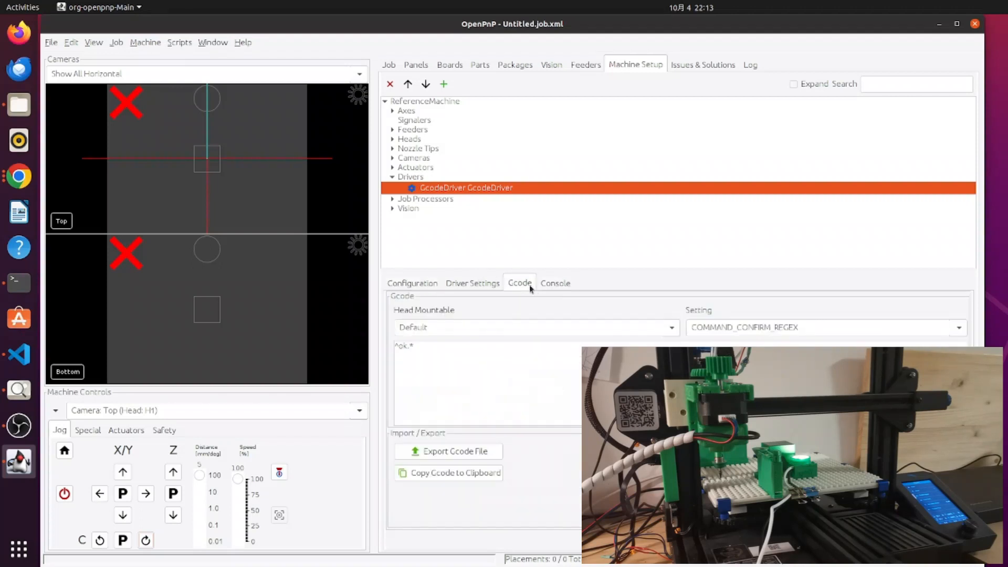
pyautogui.click(778, 327)
pyautogui.click(735, 413)
# - Insert the line "M203 X20 Y20 Z10; limit the feedrate of all axis" before G28 in HOME_COMMAND
pyautogui.click(494, 363)
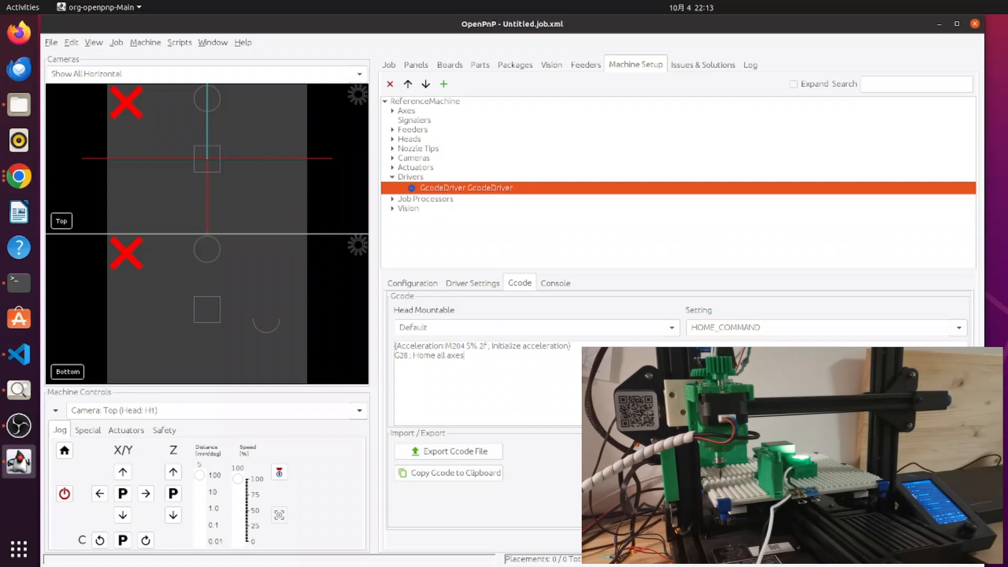
pyautogui.press('End')
pyautogui.press('Return')
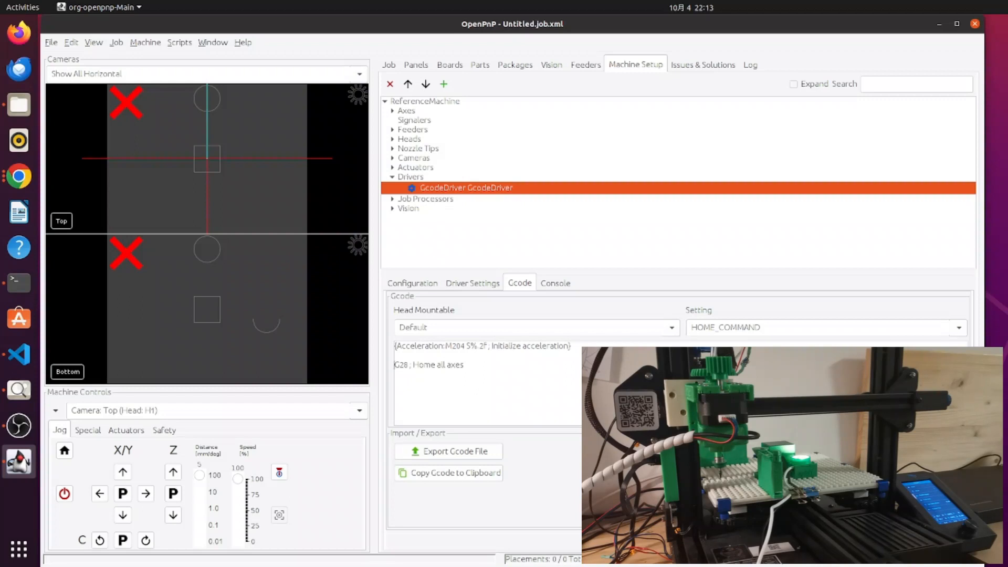
pyautogui.write('M203 X')
pyautogui.write('20 Y20 Z10; limit the feedrate f')
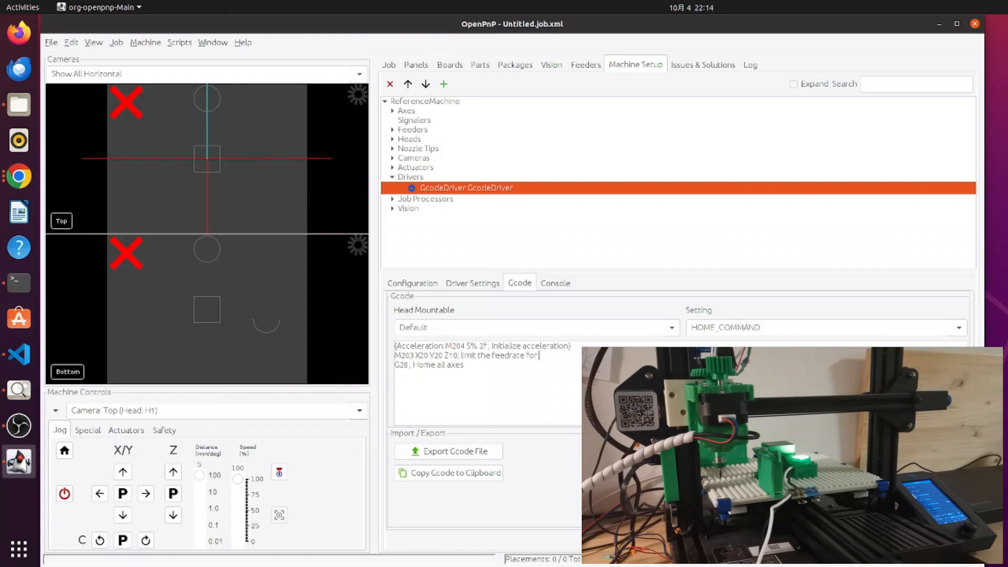
pyautogui.press('BackSpace')
pyautogui.write('of')
pyautogui.write(' all ex')
pyautogui.write('xis')
# - Add "M302 P0 S5; allow extruder" after the G28 line, consulting Marlin's M302 Cold Extrude page in Chrome
pyautogui.click(479, 367)
pyautogui.press('Return')
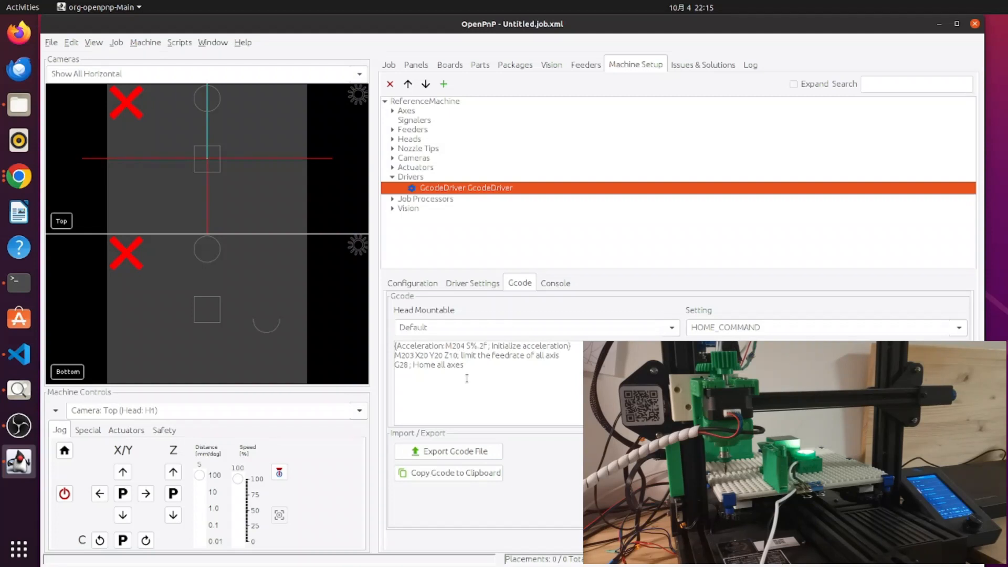
pyautogui.press('Return')
pyautogui.write('M')
pyautogui.click(18, 177)
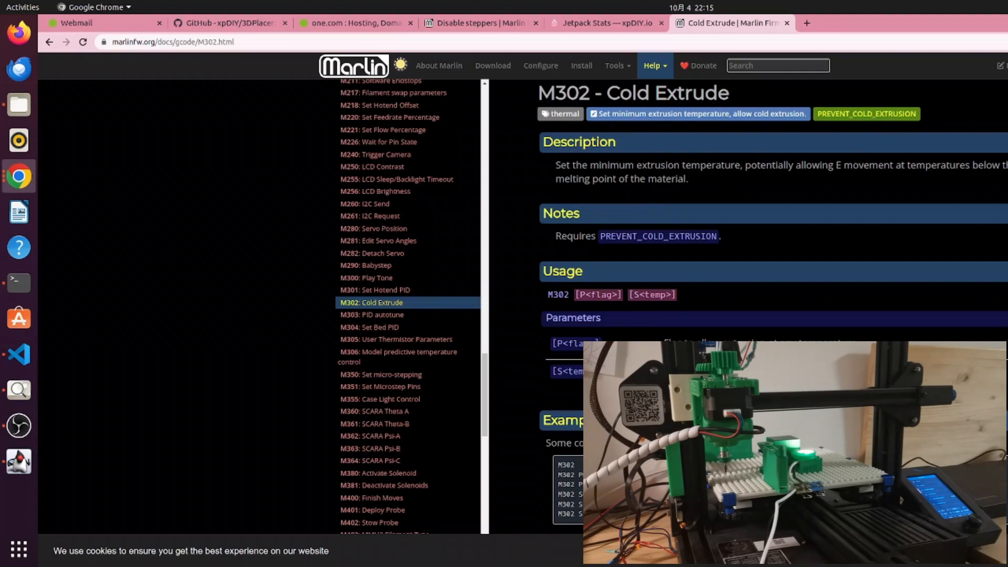
pyautogui.hotkey('alt', 'Tab')
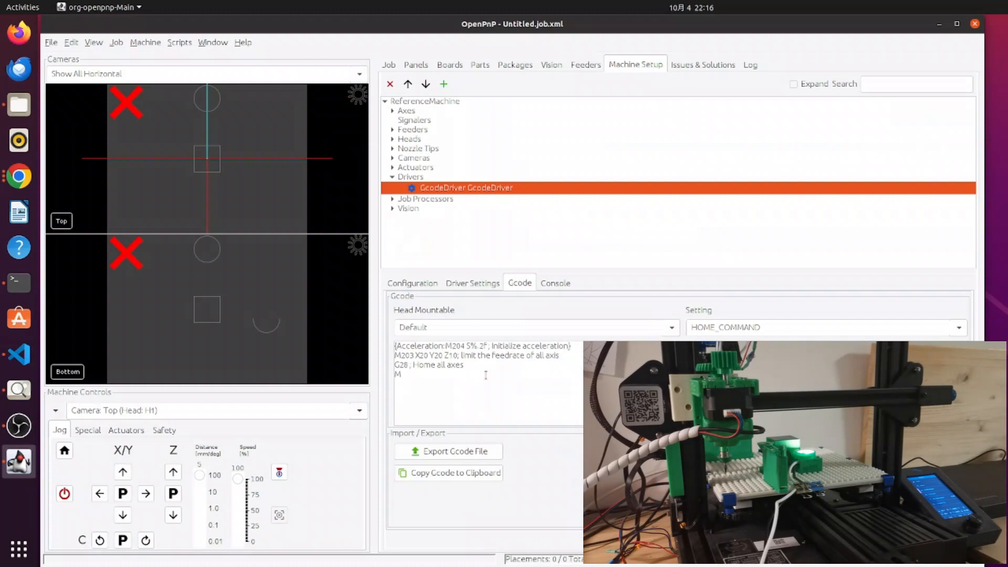
pyautogui.click(20, 179)
pyautogui.click(20, 178)
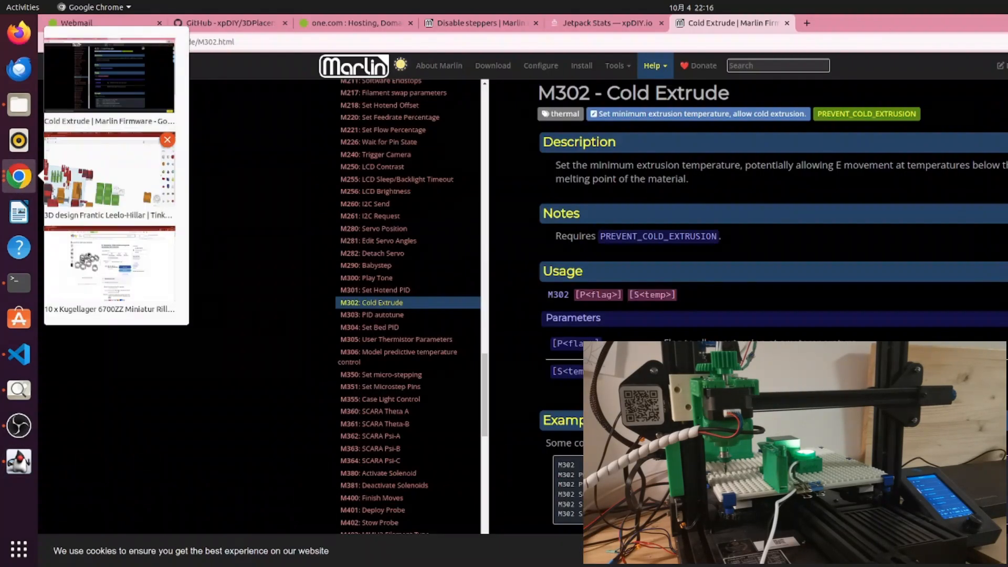
pyautogui.click(252, 188)
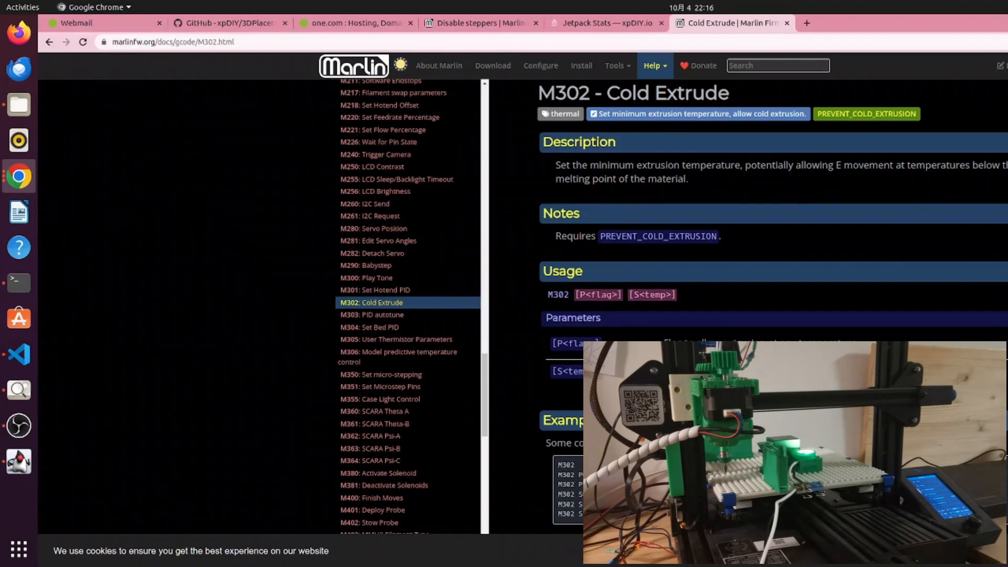
pyautogui.hotkey('alt', 'Tab')
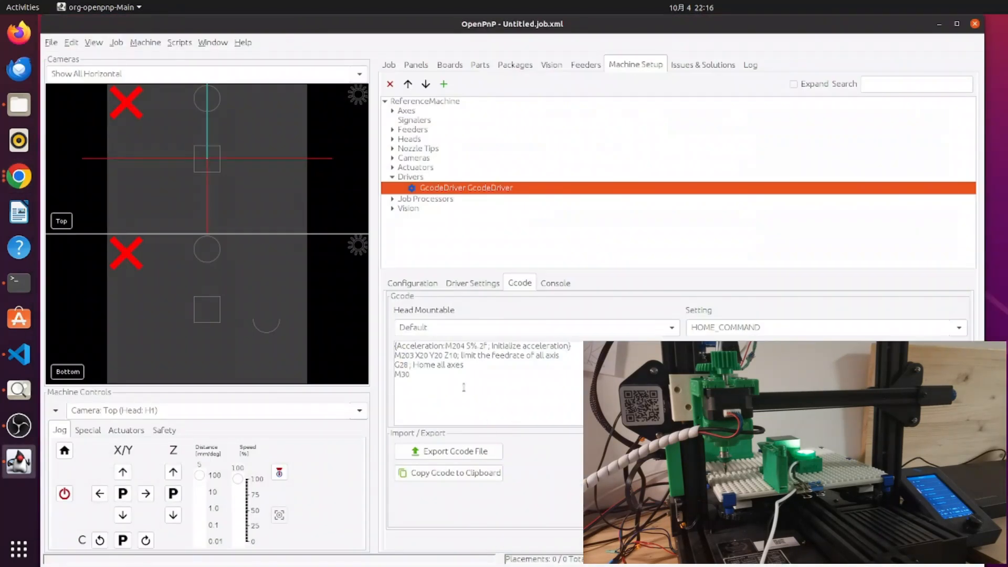
pyautogui.write('0 S5;')
pyautogui.write('allow ex')
pyautogui.write('trude')
# - Append "M203 X300 Y300 Z30" to HOME_COMMAND, with a comment about setting the feedrate for job movement
pyautogui.write('M')
pyautogui.write('203')
pyautogui.write(' X')
pyautogui.write('300')
pyautogui.write(' Y300 Z')
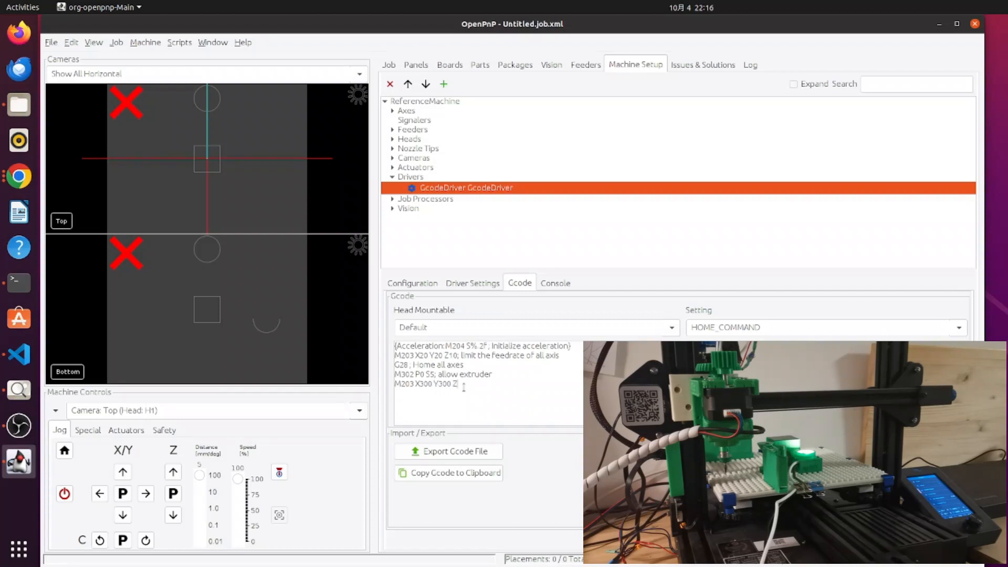
pyautogui.write('38; ret the feedrate for job movem')
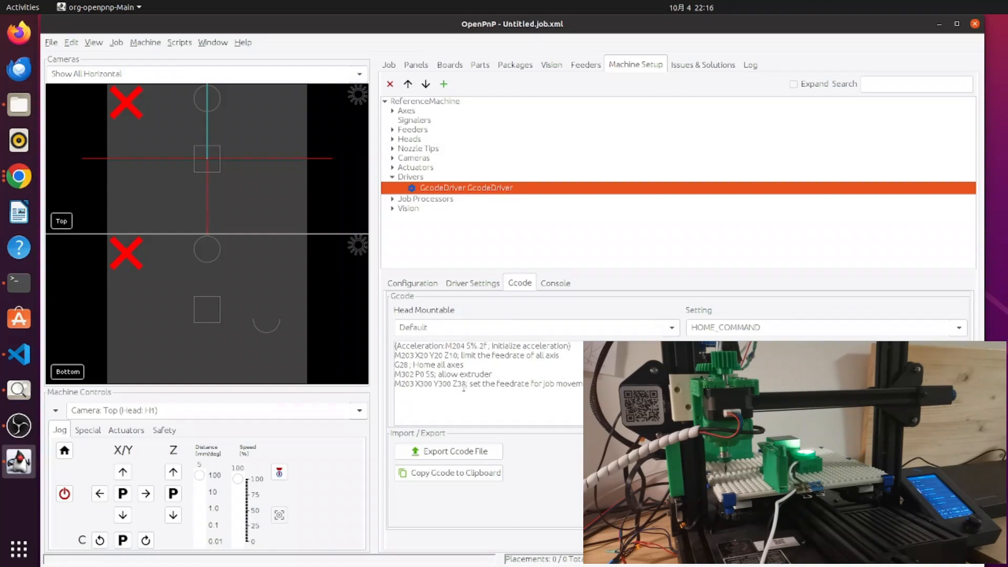
pyautogui.press('Return')
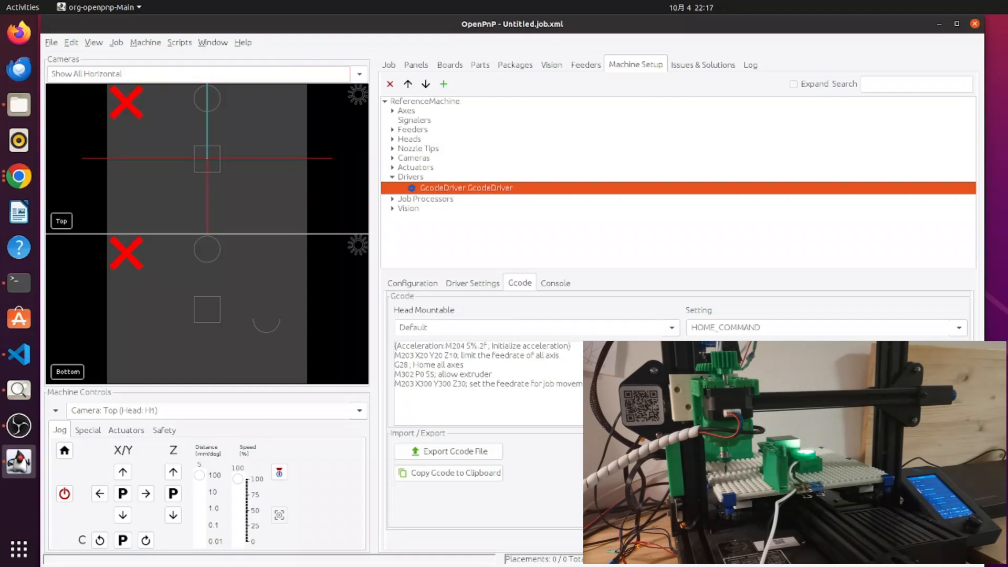
# - Home the machine and set the jog distance to 10
pyautogui.click(64, 454)
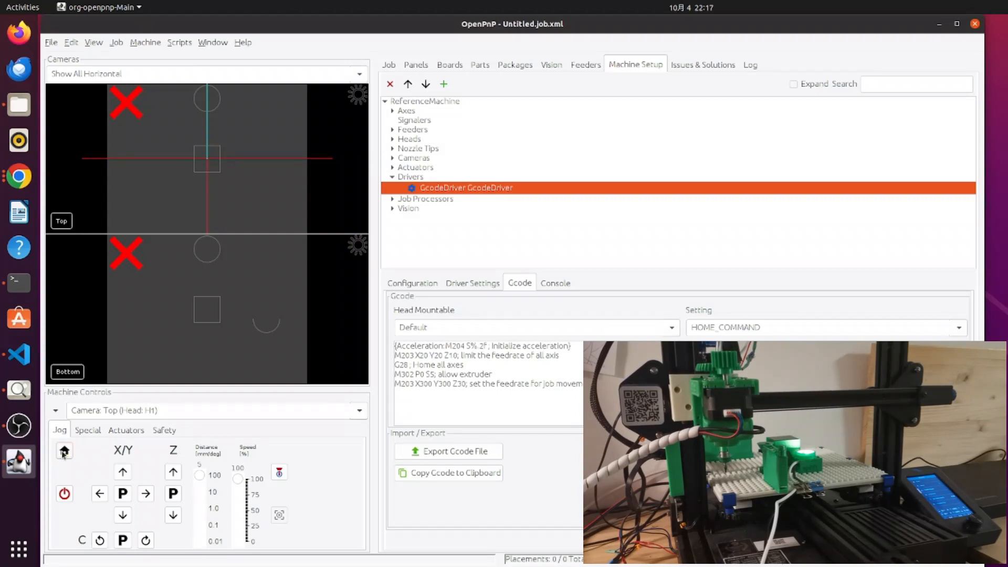
pyautogui.moveTo(498, 374); pyautogui.dragTo(383, 376)
pyautogui.click(510, 373)
pyautogui.click(200, 492)
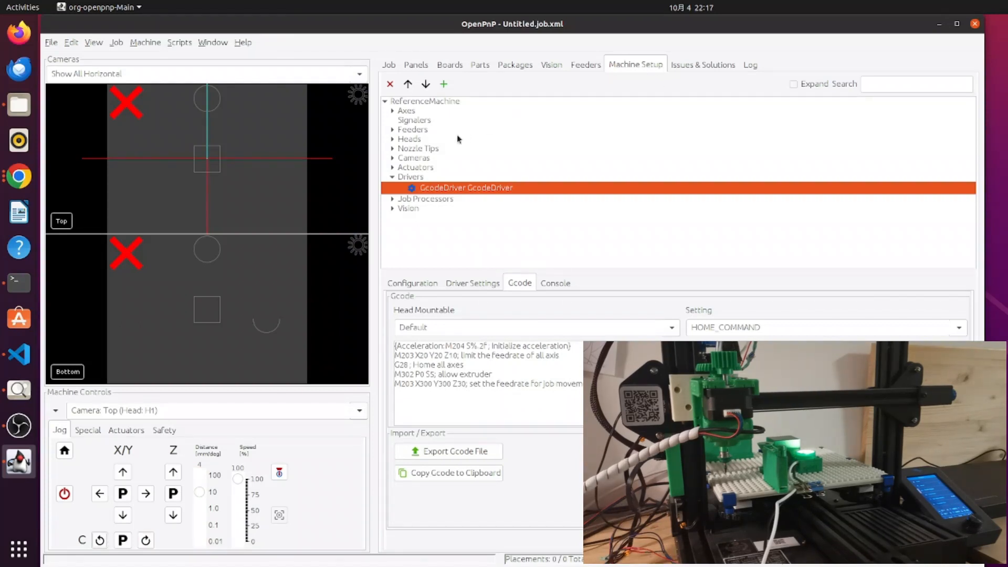
# - Expand the Heads branch and open the Nozzles of ReferenceHead H1
pyautogui.click(419, 149)
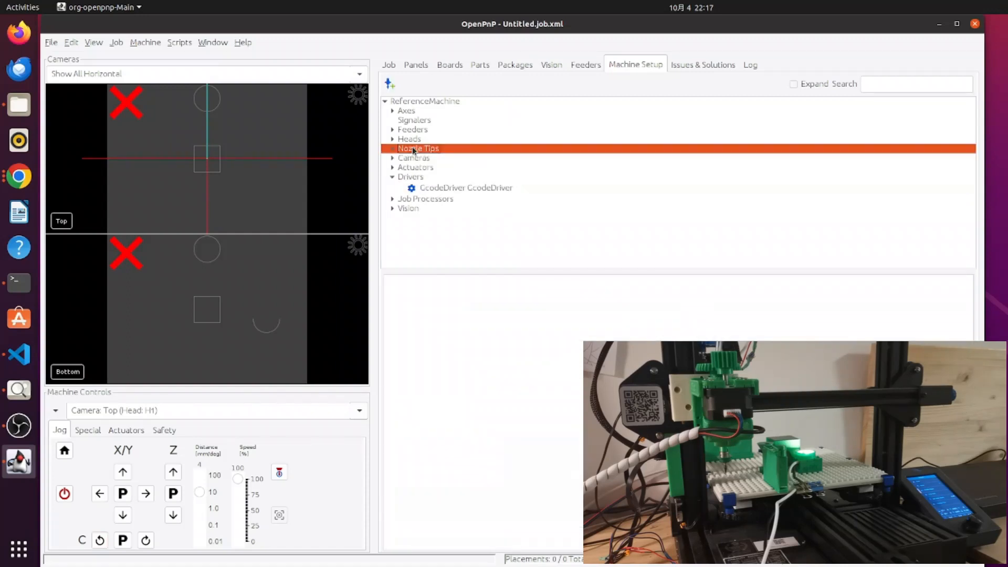
pyautogui.click(414, 133)
pyautogui.doubleClick(413, 140)
pyautogui.doubleClick(424, 150)
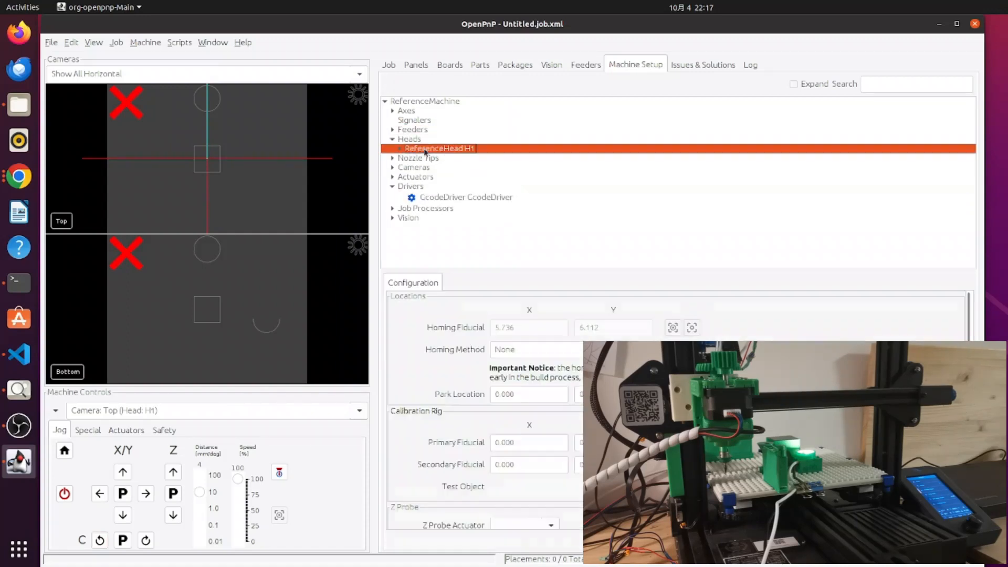
pyautogui.doubleClick(436, 159)
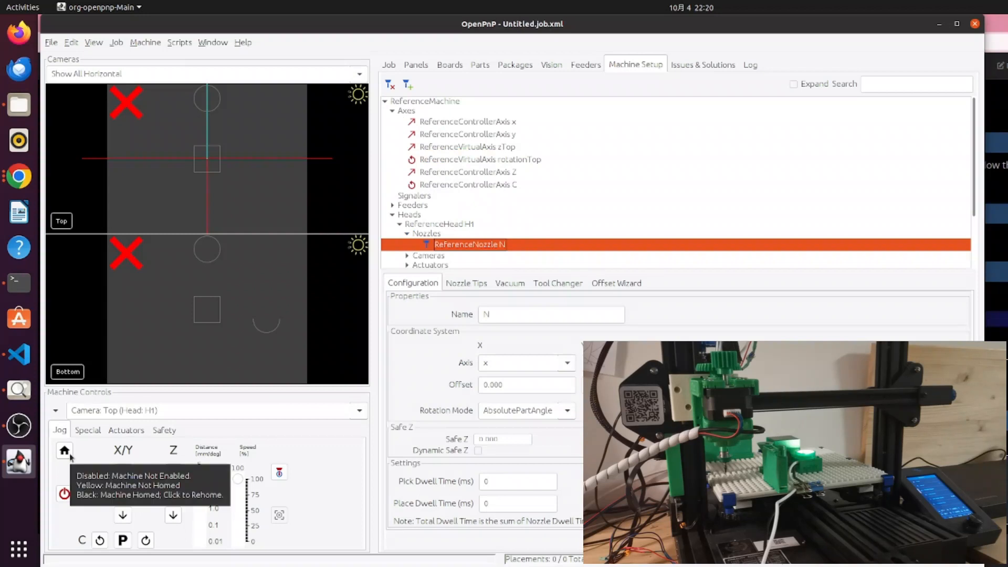
# - Home the machine and select Nozzle: N - NT1 (Head: H1) as the tool to jog
pyautogui.click(66, 452)
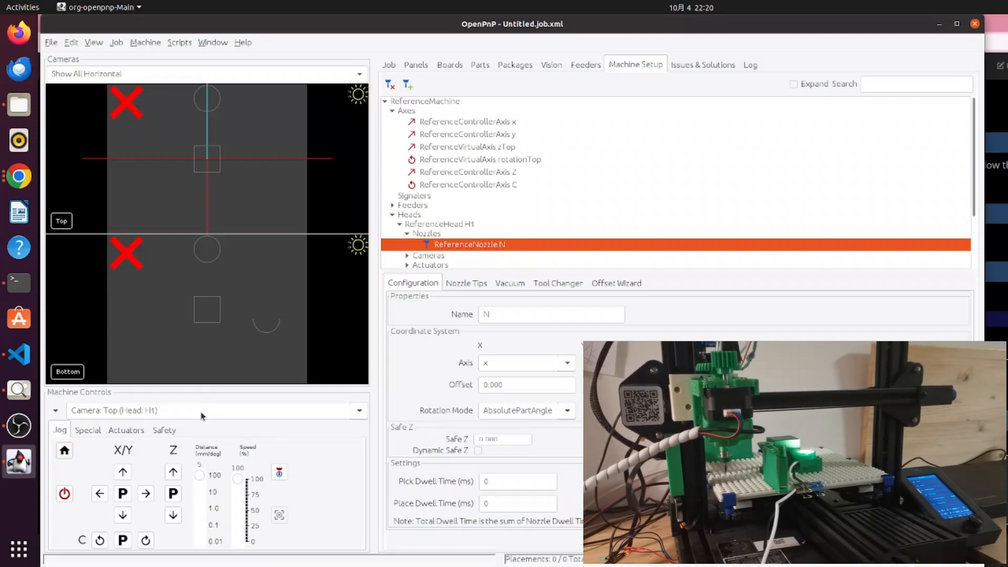
pyautogui.click(189, 410)
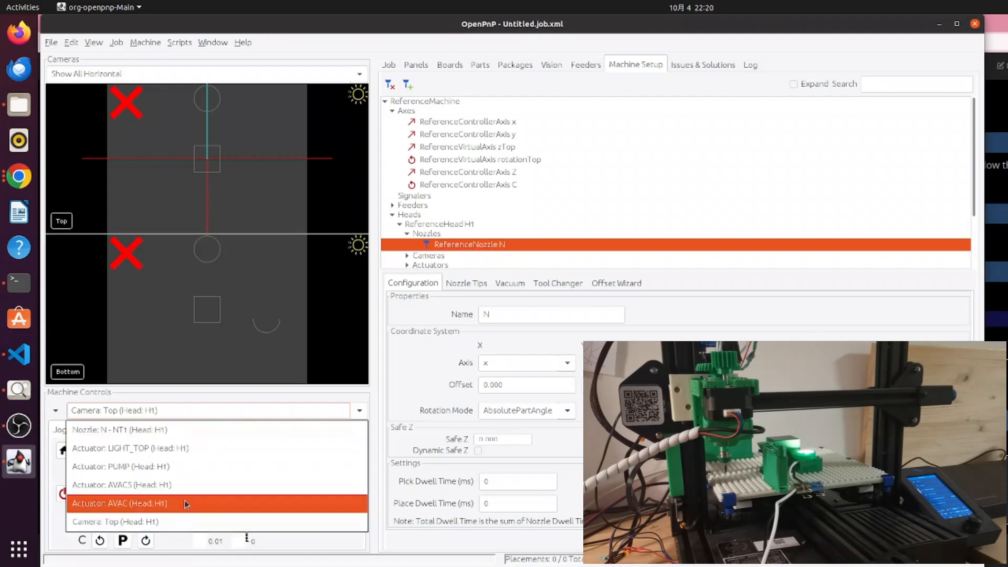
pyautogui.click(211, 431)
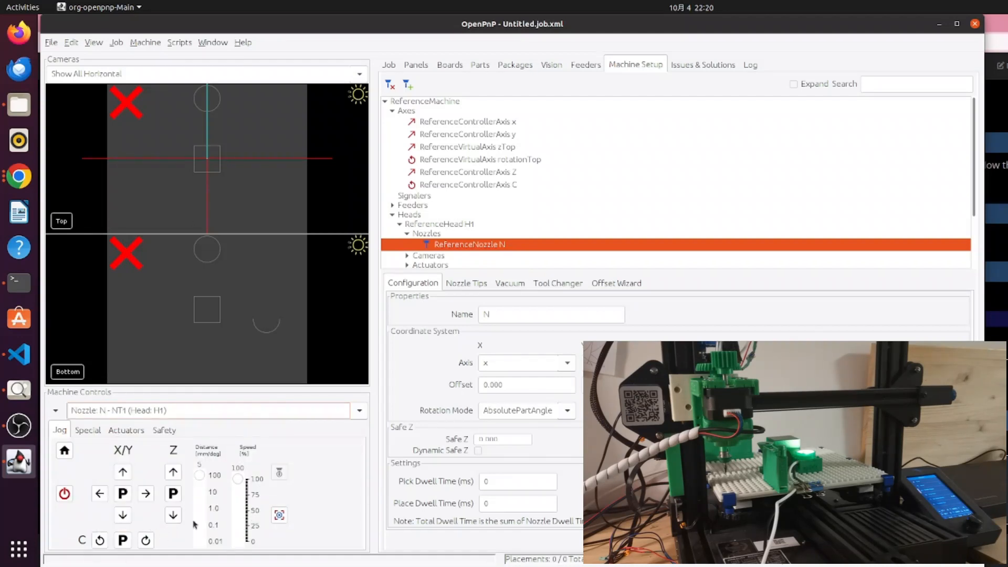
# - Jog the nozzle's C axis in both directions at a distance of 100 and again at 10
pyautogui.click(100, 541)
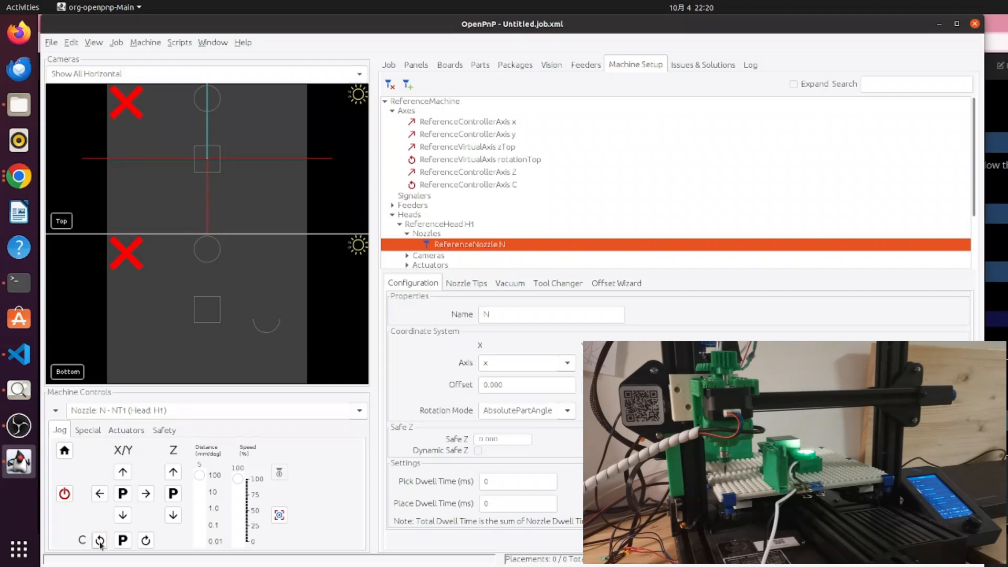
pyautogui.click(145, 540)
pyautogui.click(211, 491)
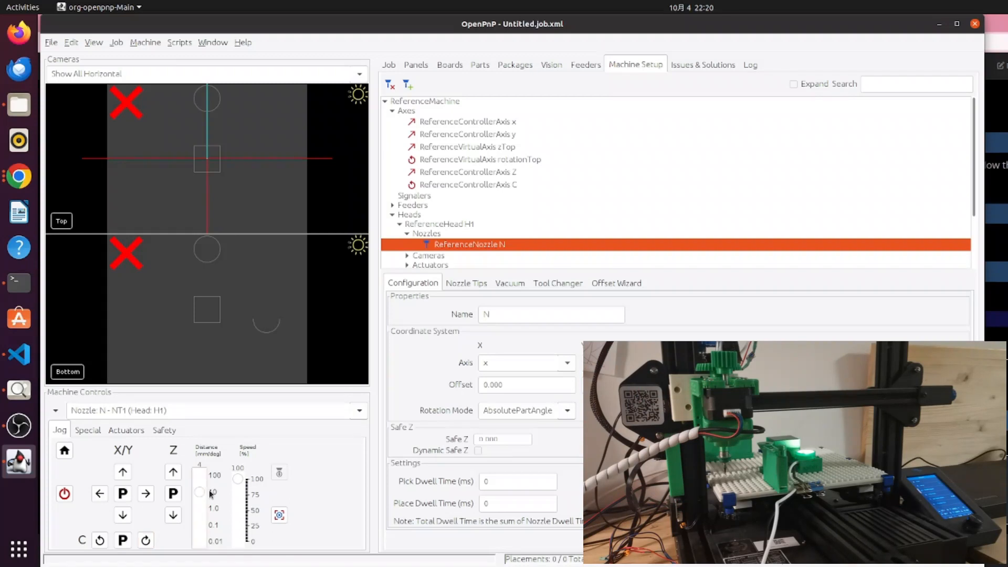
pyautogui.click(146, 541)
pyautogui.click(100, 540)
# - Add a ReferenceMappedAxis to the machine's axes
pyautogui.click(494, 186)
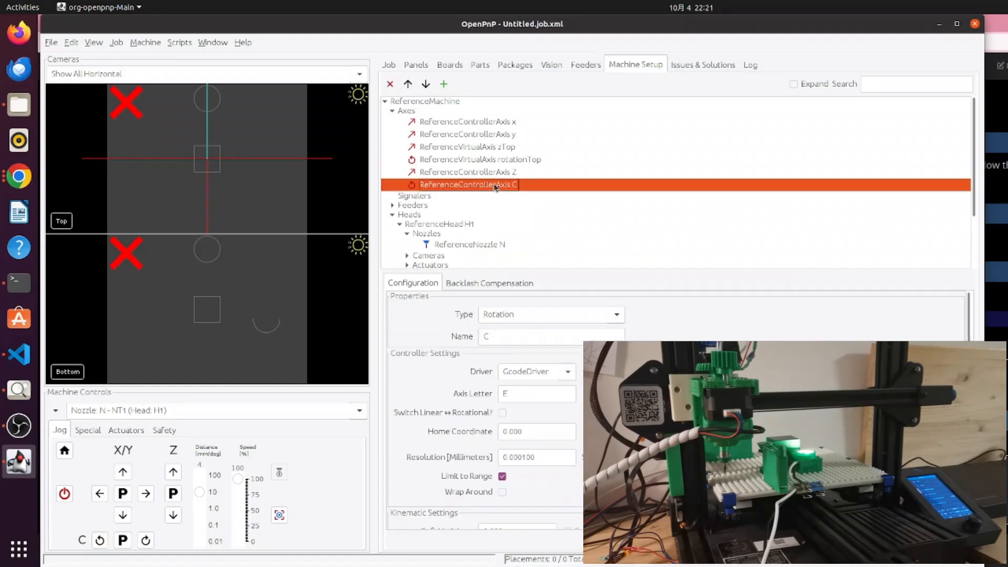
pyautogui.click(446, 103)
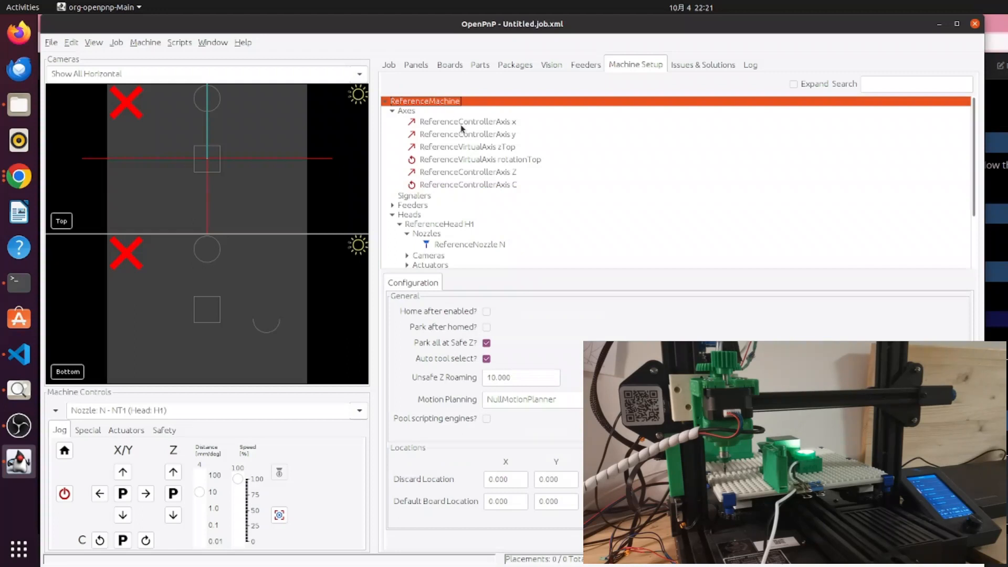
pyautogui.click(417, 112)
pyautogui.click(389, 84)
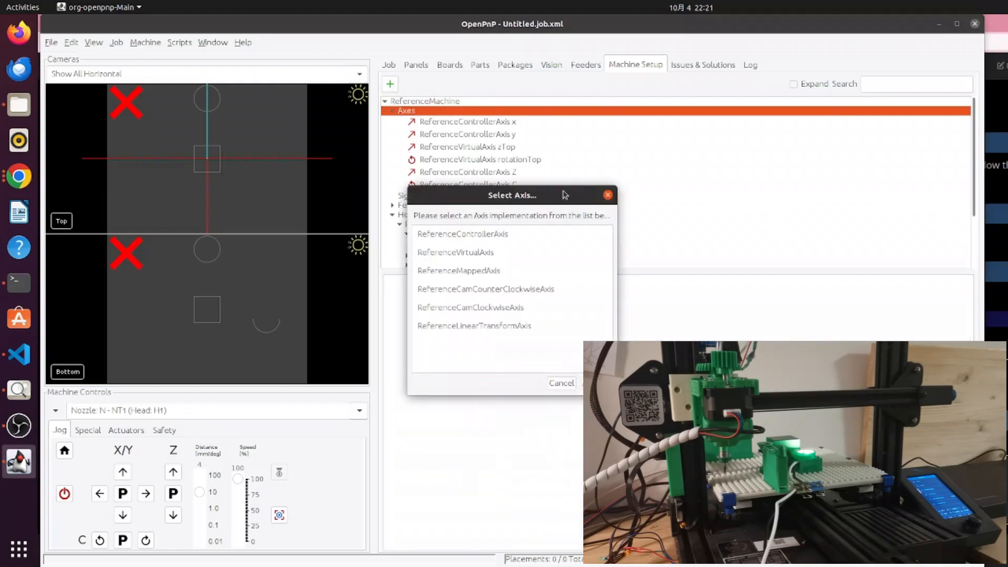
pyautogui.doubleClick(486, 271)
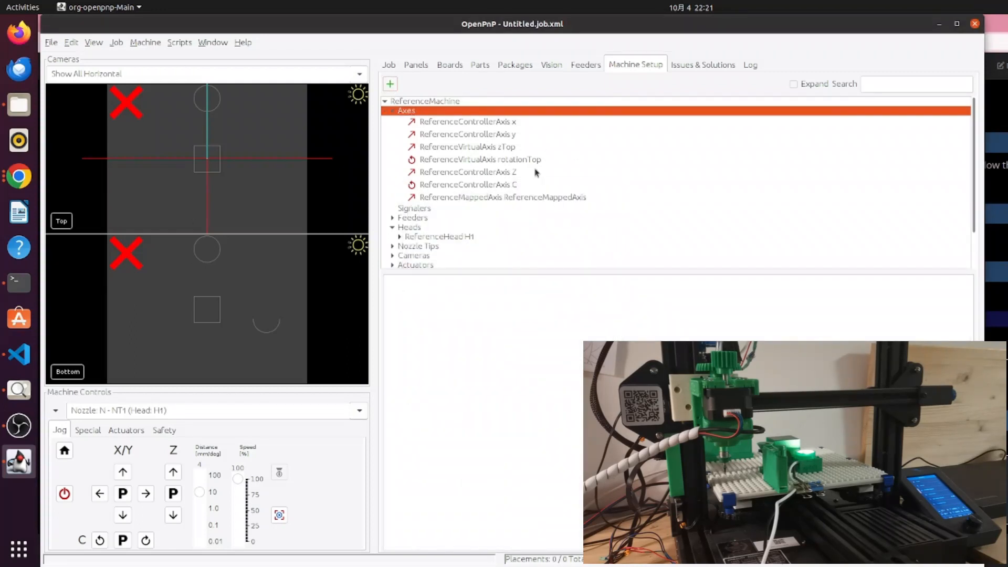
# - Set the new mapped axis's type to Rotation and its input axis to C
pyautogui.click(512, 196)
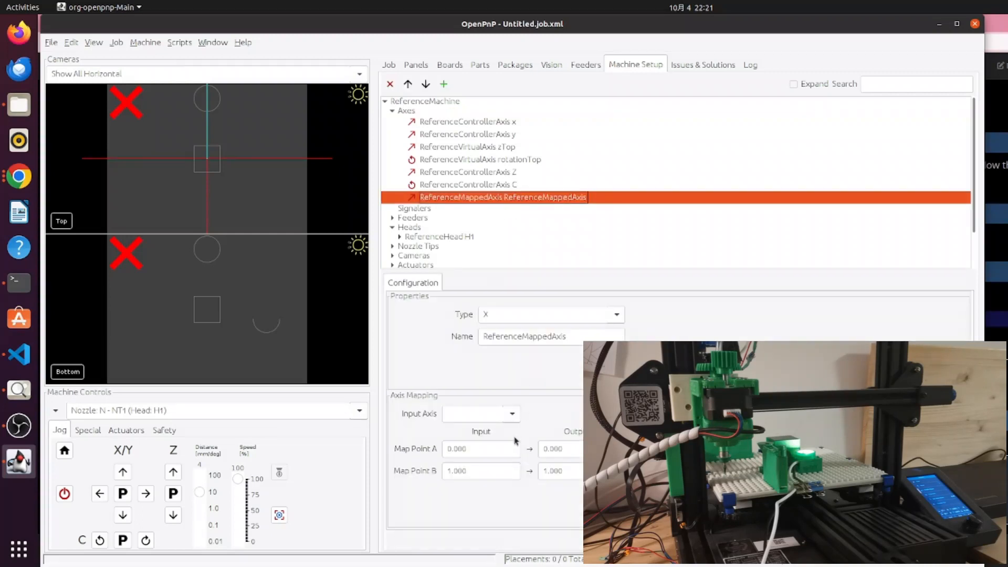
pyautogui.click(489, 414)
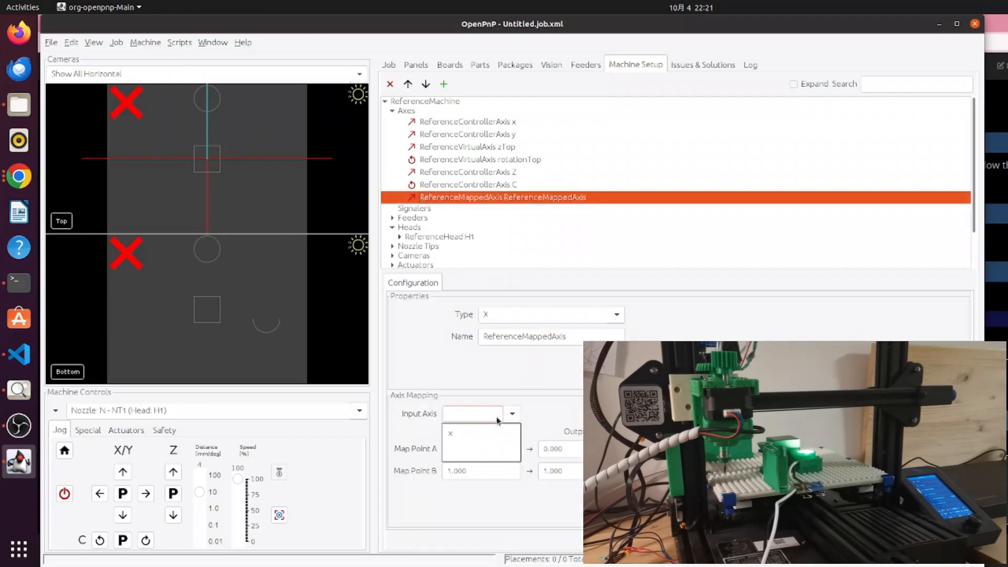
pyautogui.click(527, 411)
pyautogui.click(578, 314)
pyautogui.click(557, 390)
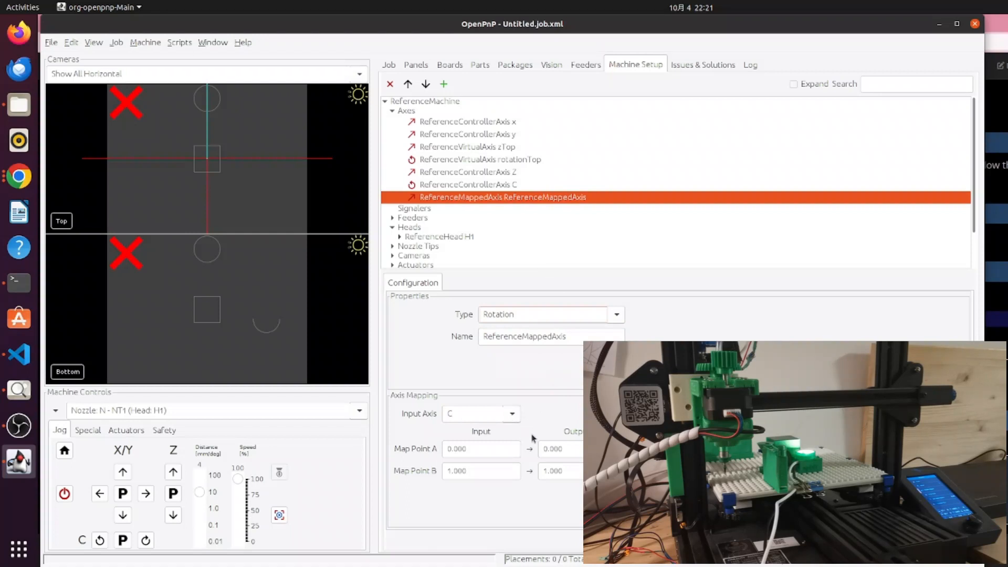
# - Map the axis's Map Point B from input 69 to output 360 and apply the configuration
pyautogui.click(473, 470)
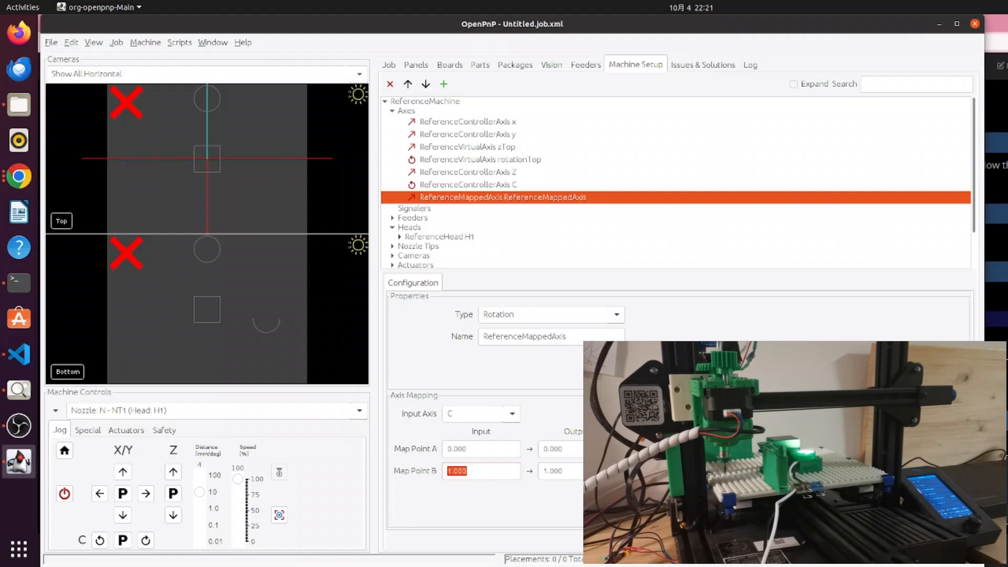
pyautogui.write('69')
pyautogui.click(574, 474)
pyautogui.write('360')
pyautogui.click(953, 540)
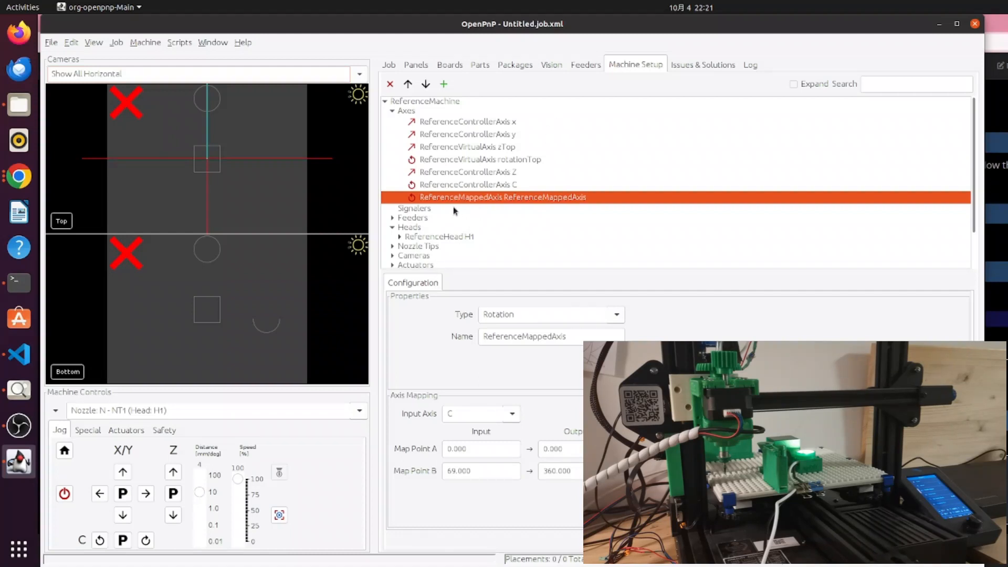
# - Open the configuration of ReferenceNozzle N under ReferenceHead H1
pyautogui.scroll(-1, 441, 212)
pyautogui.doubleClick(440, 194)
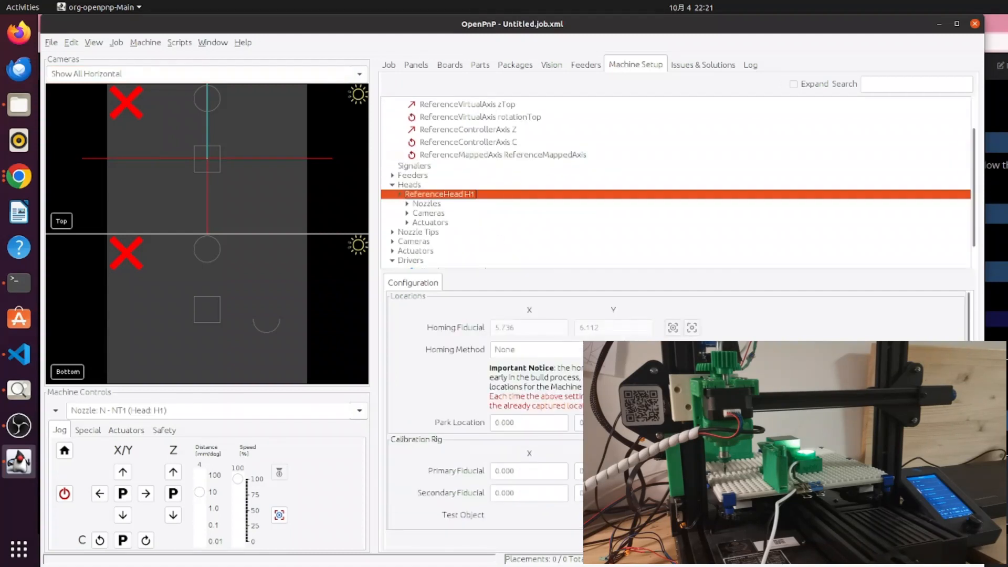
pyautogui.doubleClick(426, 204)
pyautogui.click(465, 215)
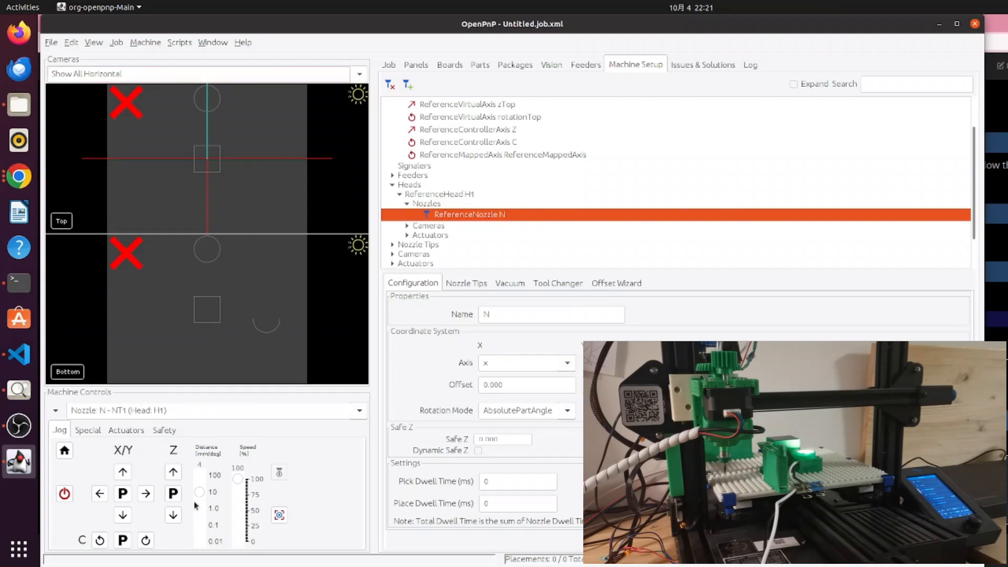
# - Test the nozzle's C rotation by jogging it clockwise in 10-degree steps and with a 100-degree jog
pyautogui.click(143, 543)
pyautogui.click(144, 543)
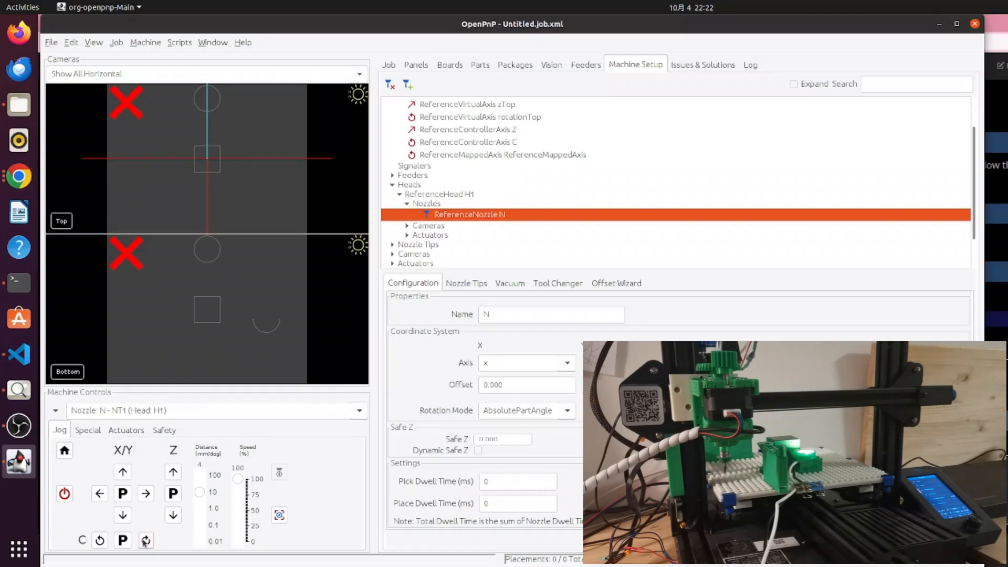
pyautogui.click(200, 476)
pyautogui.click(145, 541)
# - Send G1 E0 followed by G1 E69 through the G-code console of the GcodeDriver
pyautogui.scroll(-2, 478, 241)
pyautogui.click(437, 241)
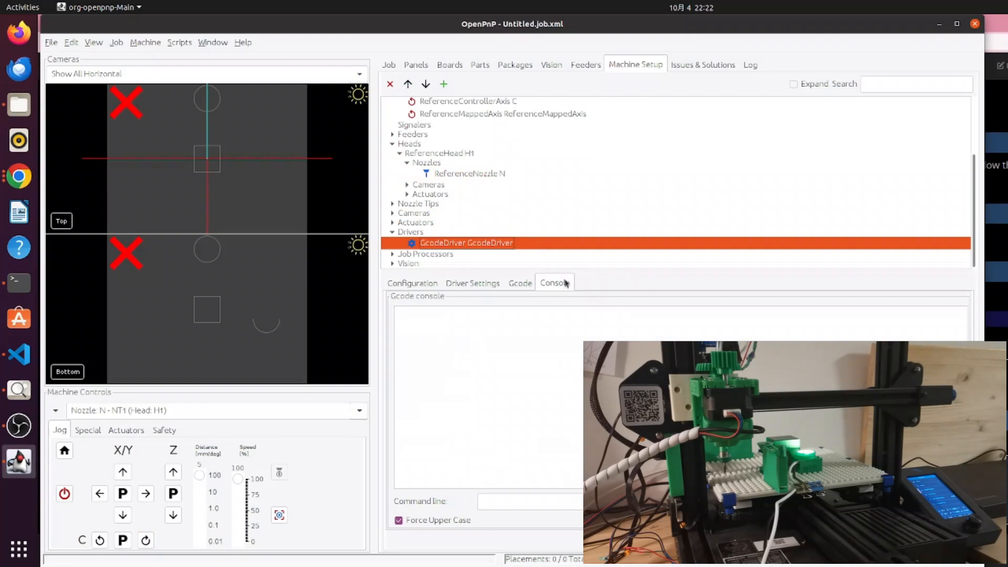
pyautogui.click(548, 502)
pyautogui.write('G1 M')
pyautogui.press('BackSpace')
pyautogui.write('E0')
pyautogui.press('Return')
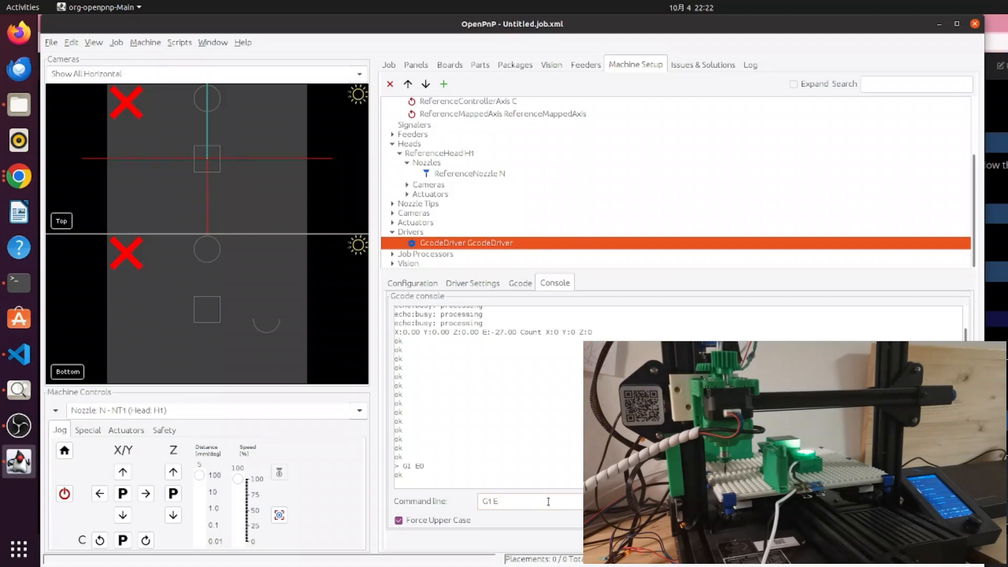
pyautogui.write('9')
pyautogui.press('Return')
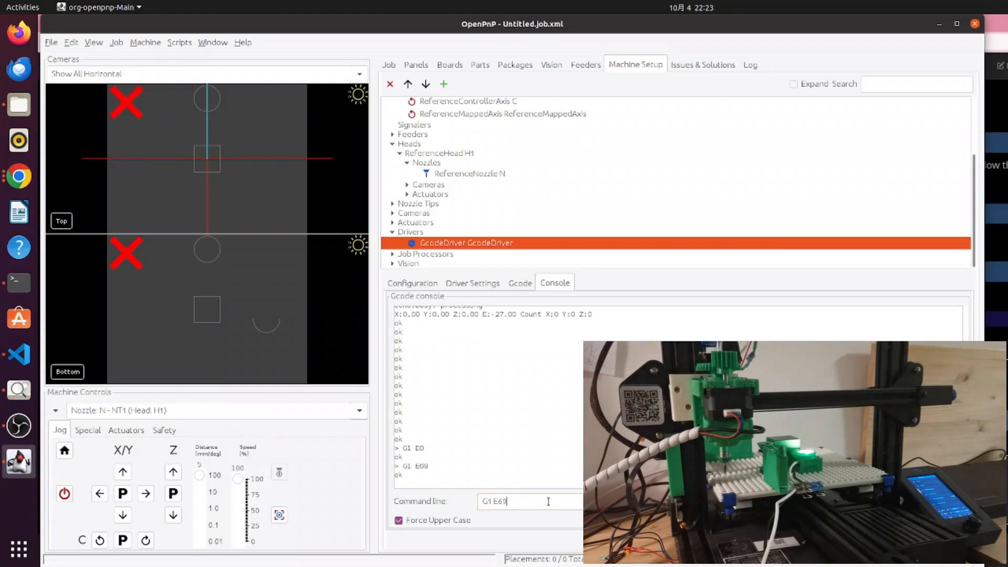
pyautogui.moveTo(501, 502)
pyautogui.mouseDown()
pyautogui.moveTo(528, 503)
pyautogui.moveTo(496, 501)
pyautogui.mouseUp()
pyautogui.click(520, 498)
pyautogui.hotkey('ctrl', 'a')
# - Rename the ReferenceMappedAxis as CMapped and apply the change
pyautogui.click(508, 114)
pyautogui.scroll(2, 522, 168)
pyautogui.click(583, 337)
pyautogui.hotkey('ctrl', 'a')
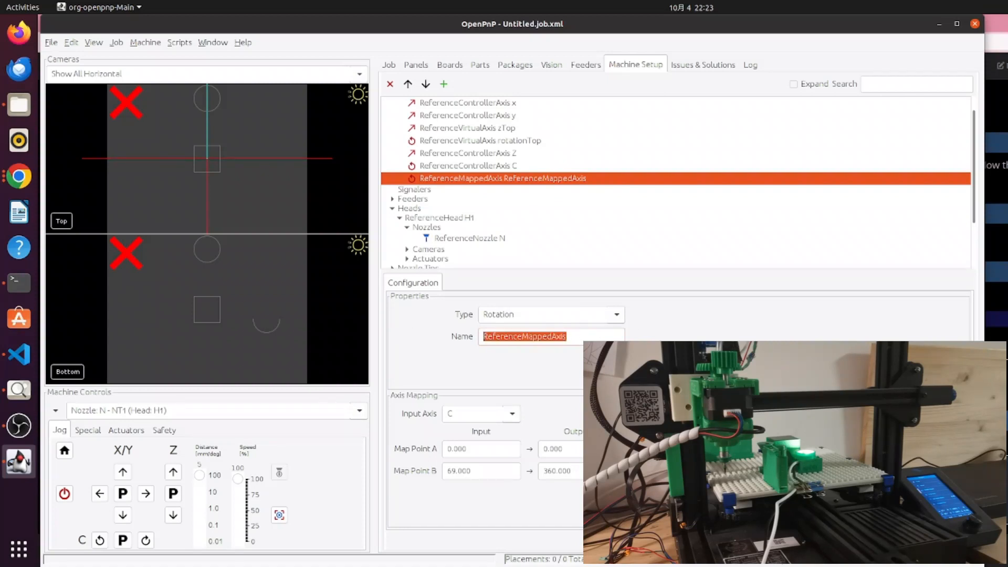
pyautogui.write('CMapped')
pyautogui.hotkey('ctrl', 'a')
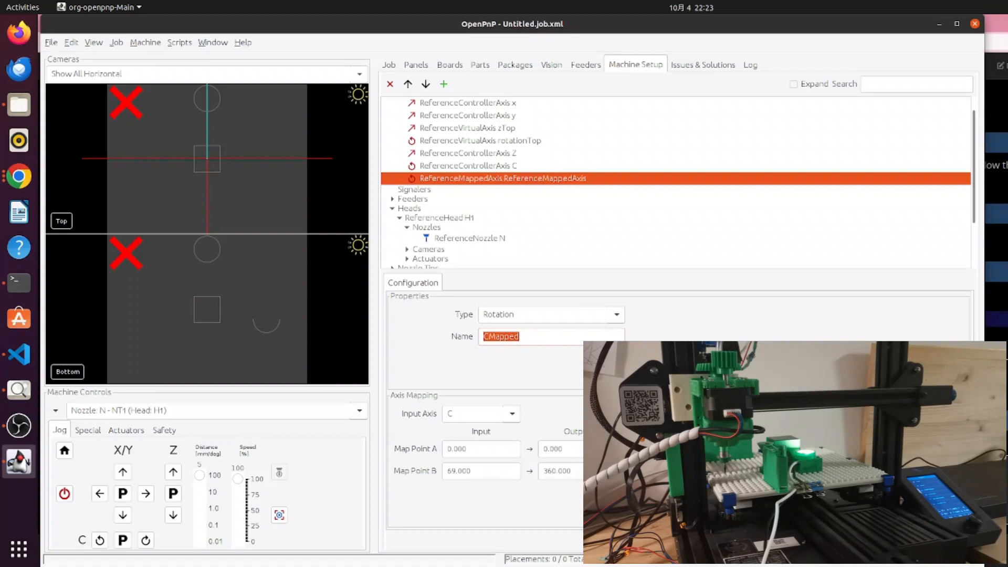
pyautogui.press('Return')
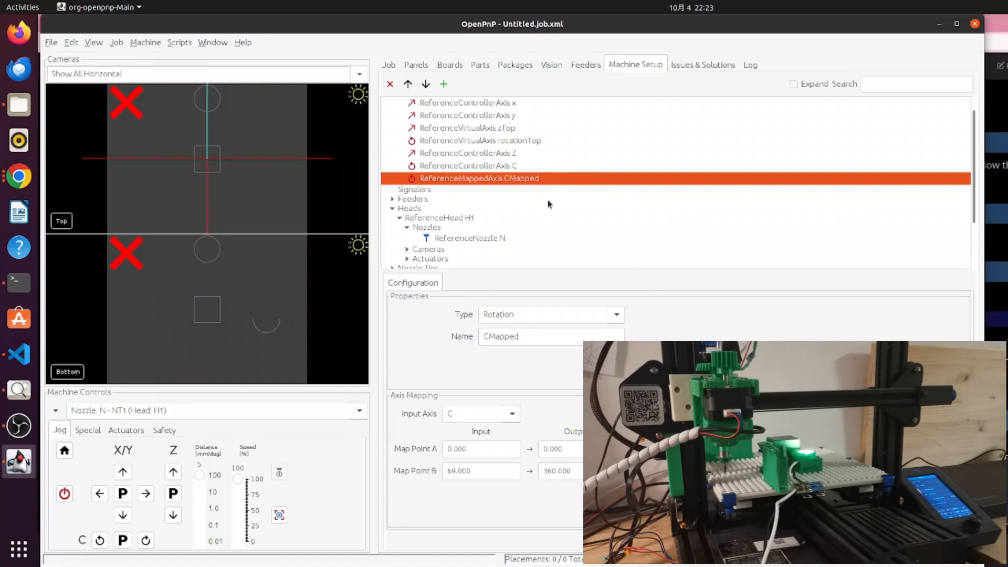
# - Run Find Issues & Solutions, dismiss the HOME_COMMAND suggestion, and accept completion of milestone Basics to proceed to Kinematics
pyautogui.click(485, 240)
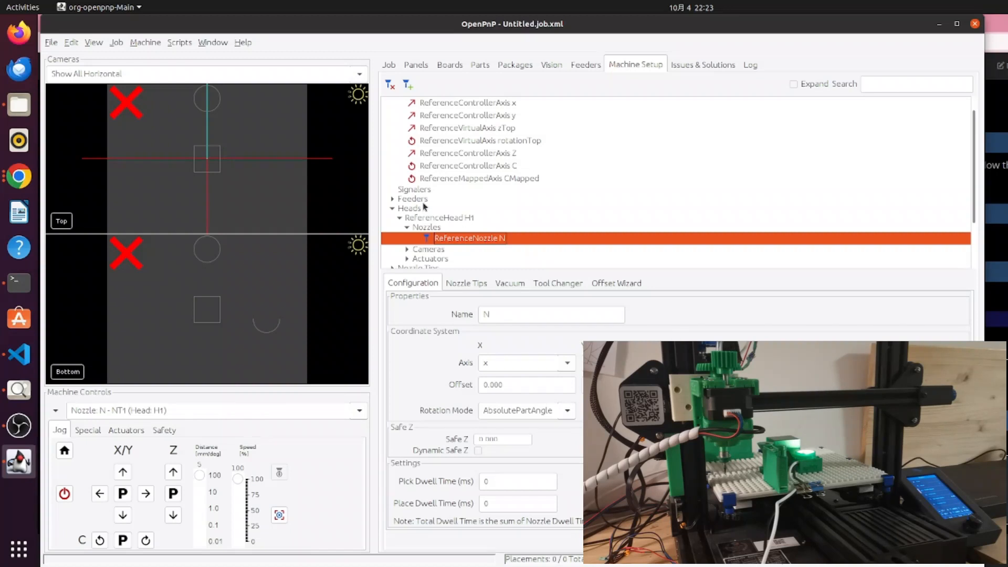
pyautogui.scroll(-3, 433, 212)
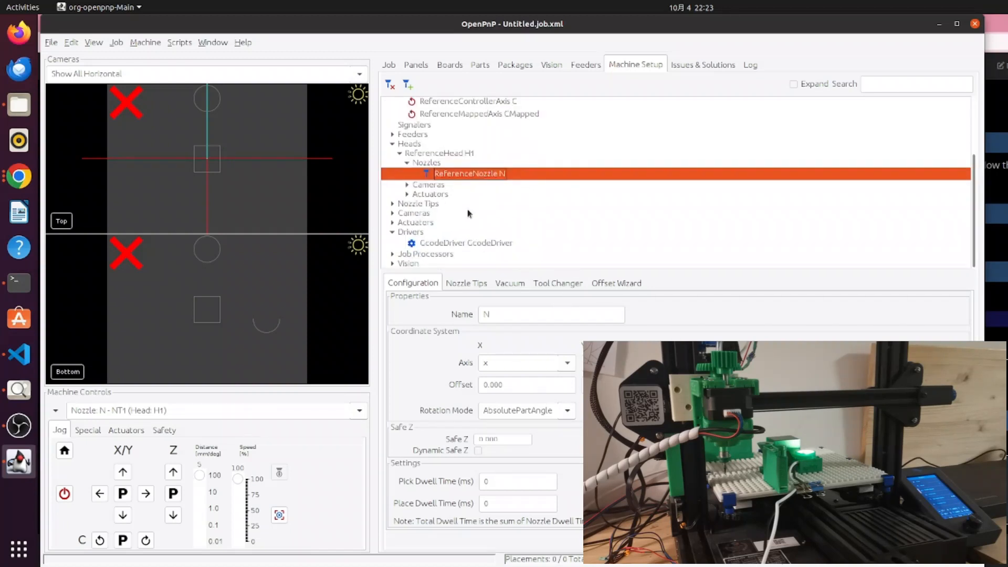
pyautogui.click(679, 66)
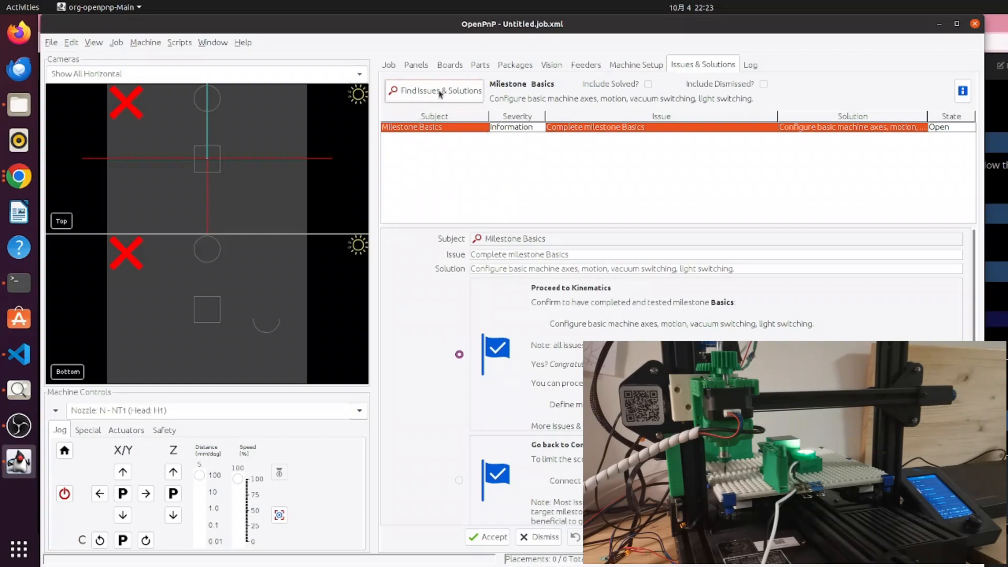
pyautogui.click(455, 97)
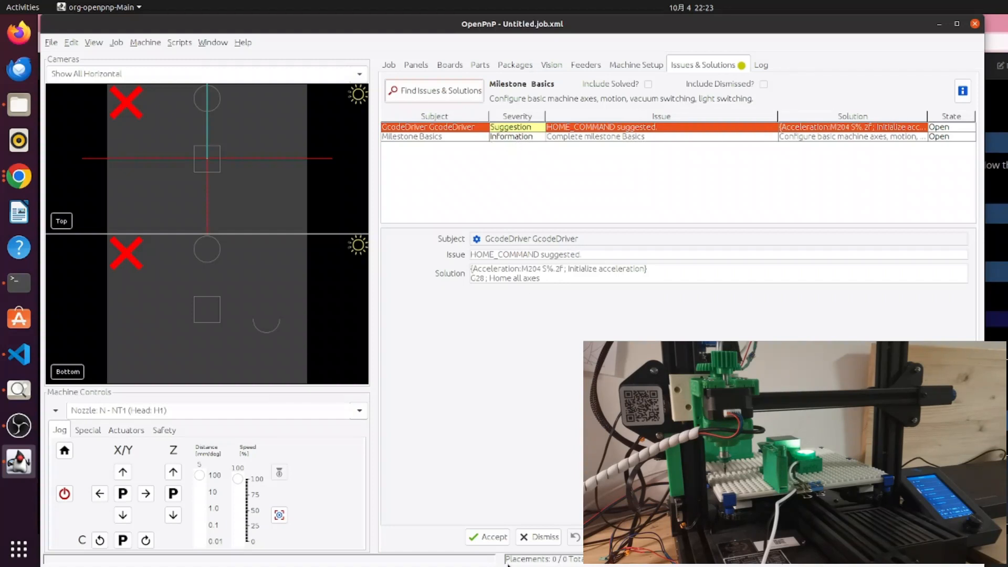
pyautogui.click(538, 536)
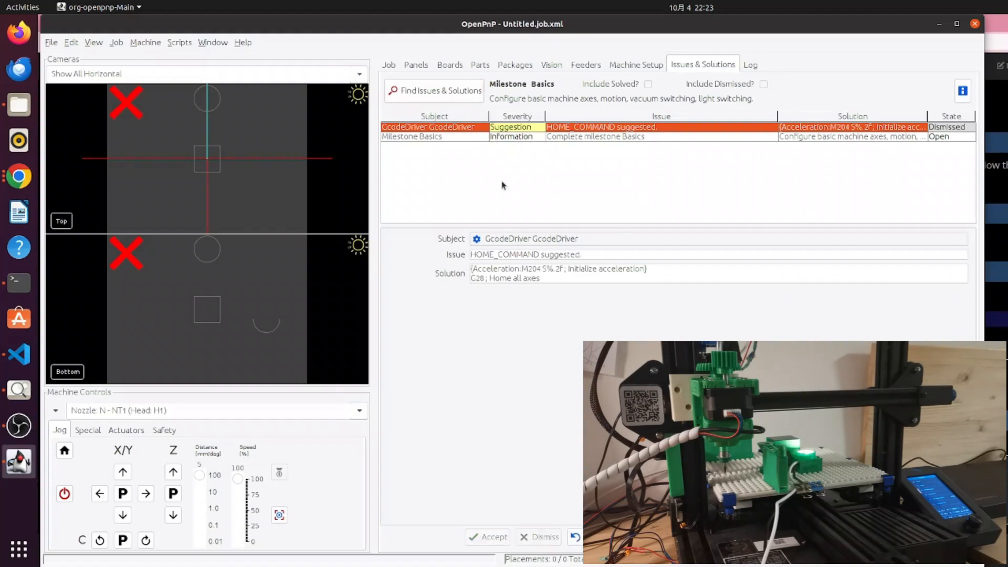
pyautogui.click(474, 136)
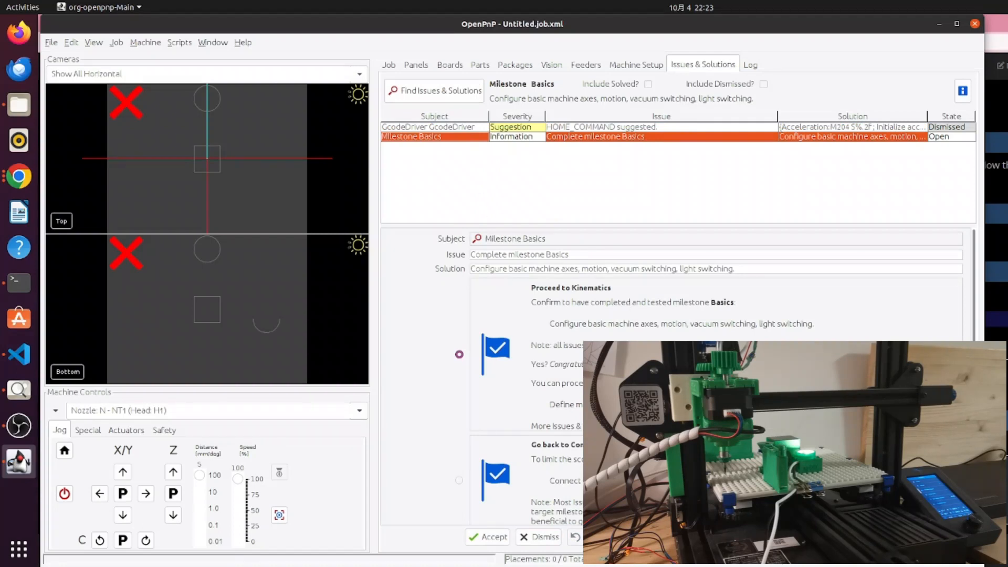
pyautogui.click(491, 536)
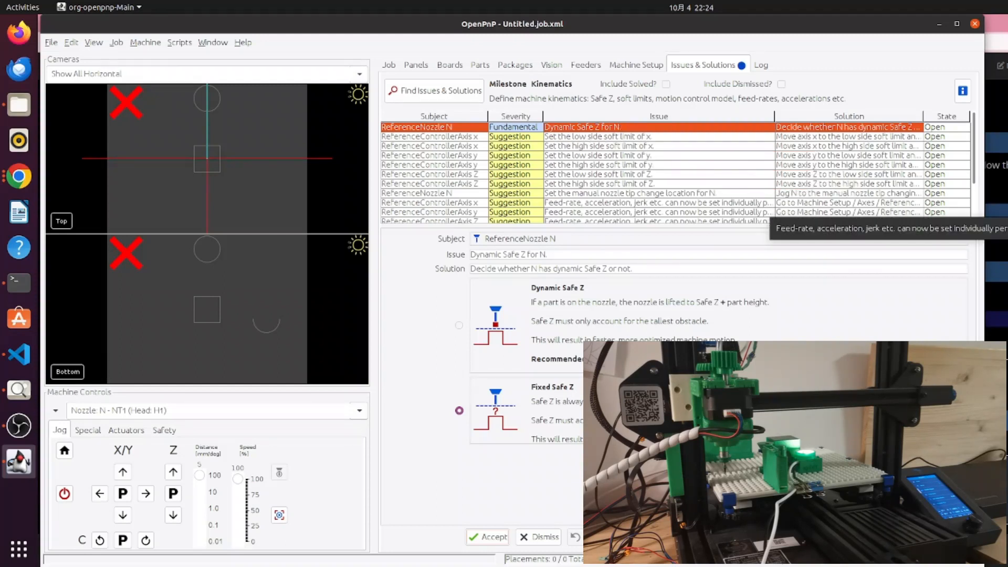
# - Jog nozzle N upward using a 10 mm and then a 1.0 mm distance, and accept Fixed Safe Z for it
pyautogui.click(200, 493)
pyautogui.click(174, 472)
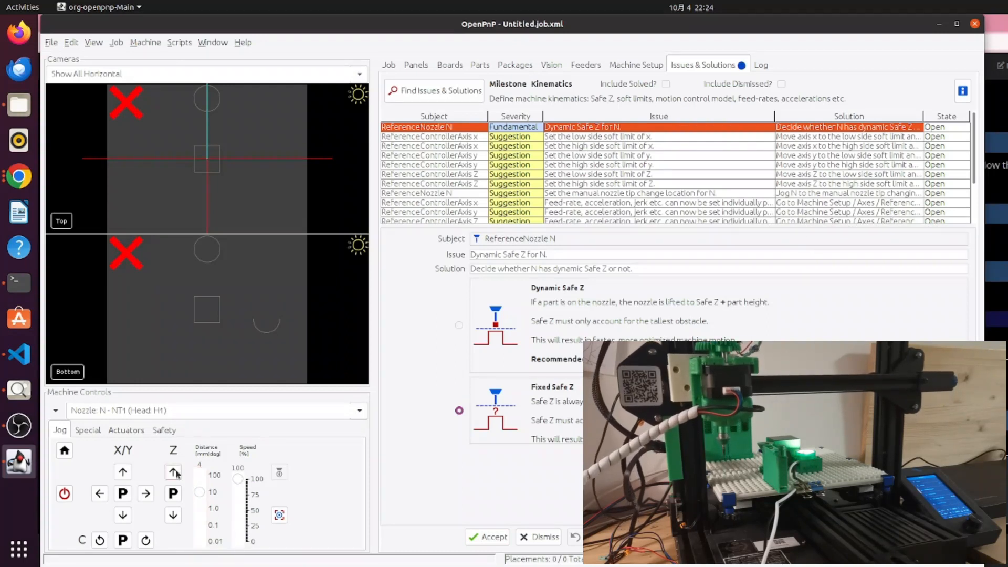
pyautogui.click(211, 504)
pyautogui.click(173, 472)
pyautogui.click(173, 471)
pyautogui.click(175, 474)
pyautogui.click(174, 474)
pyautogui.click(175, 474)
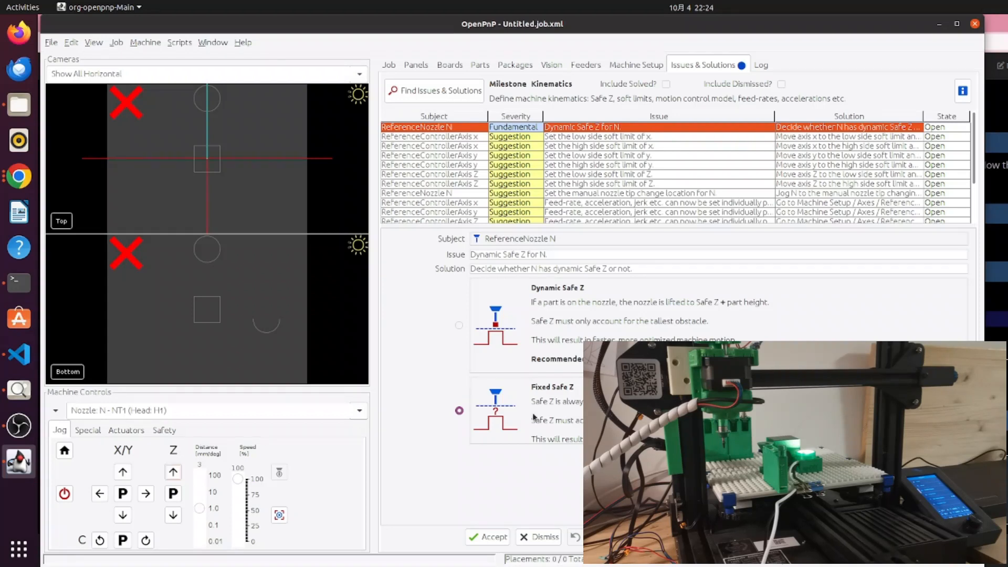
pyautogui.click(488, 536)
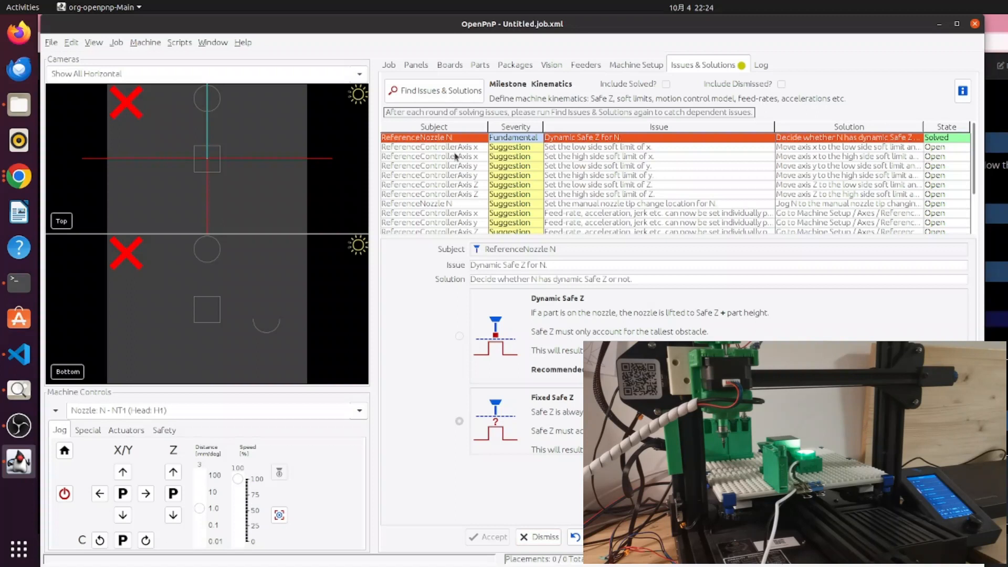
# - Review the axis x soft limit issues and accept capturing the current position as its low side soft limit
pyautogui.click(461, 148)
pyautogui.click(473, 139)
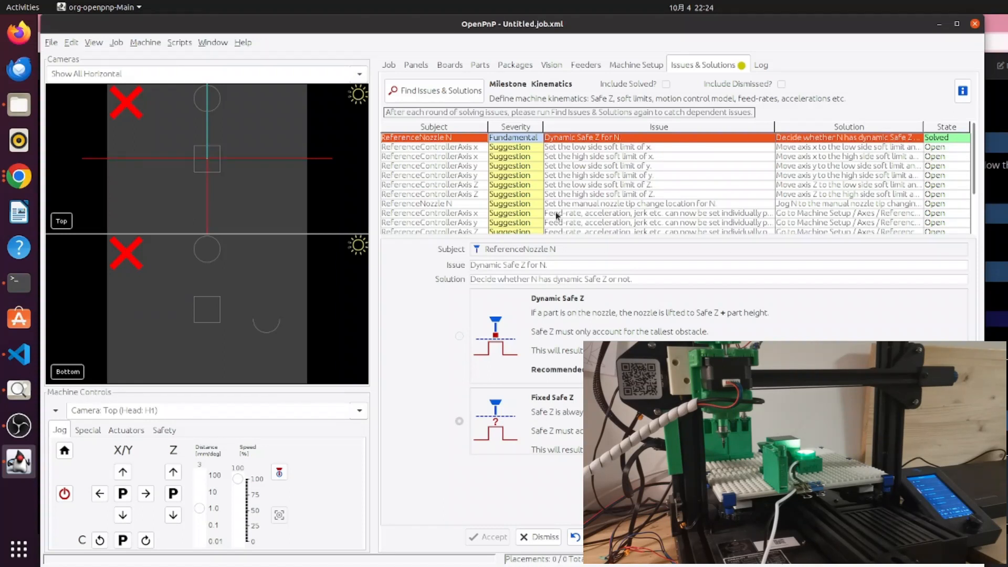
pyautogui.click(554, 148)
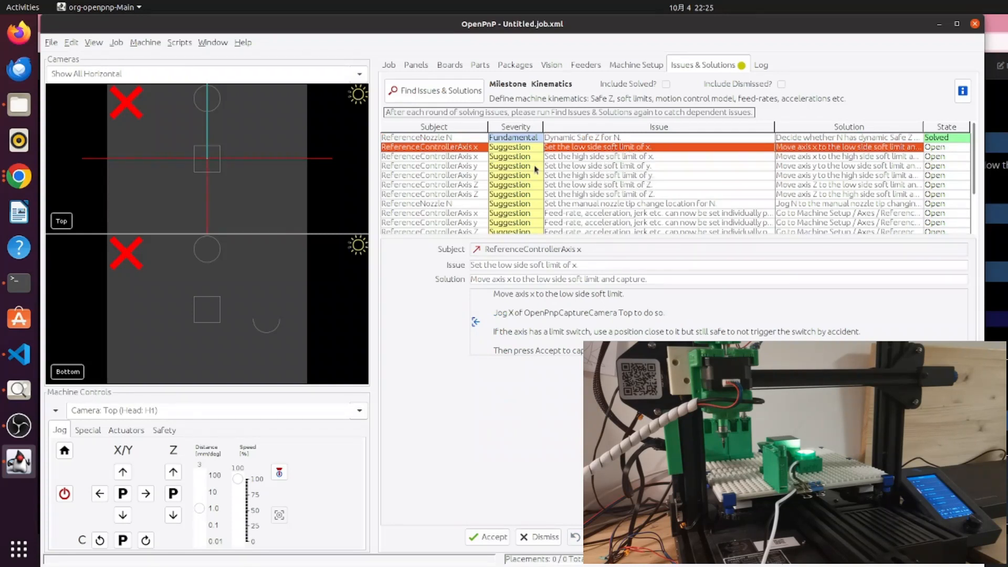
pyautogui.click(579, 157)
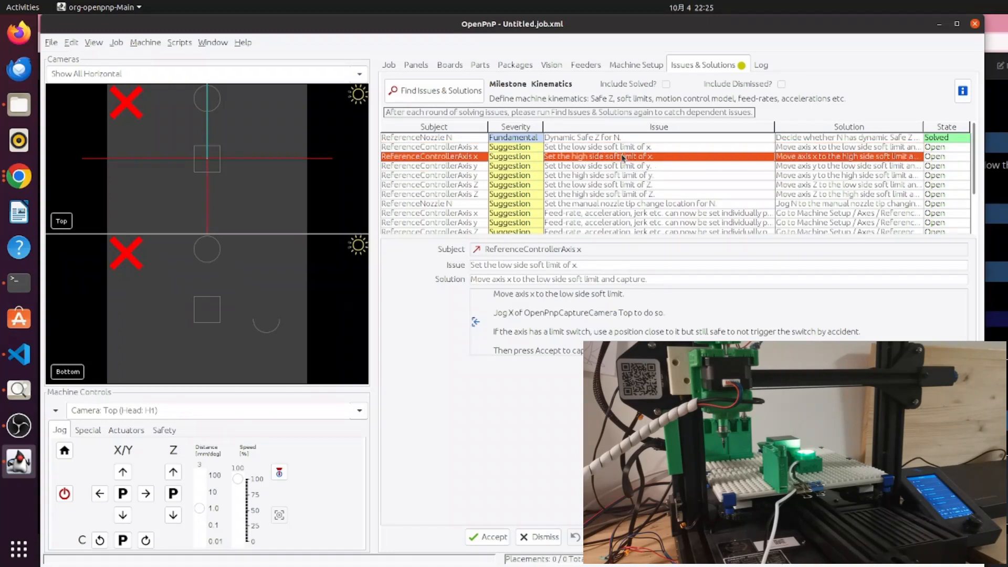
pyautogui.click(624, 148)
pyautogui.click(626, 157)
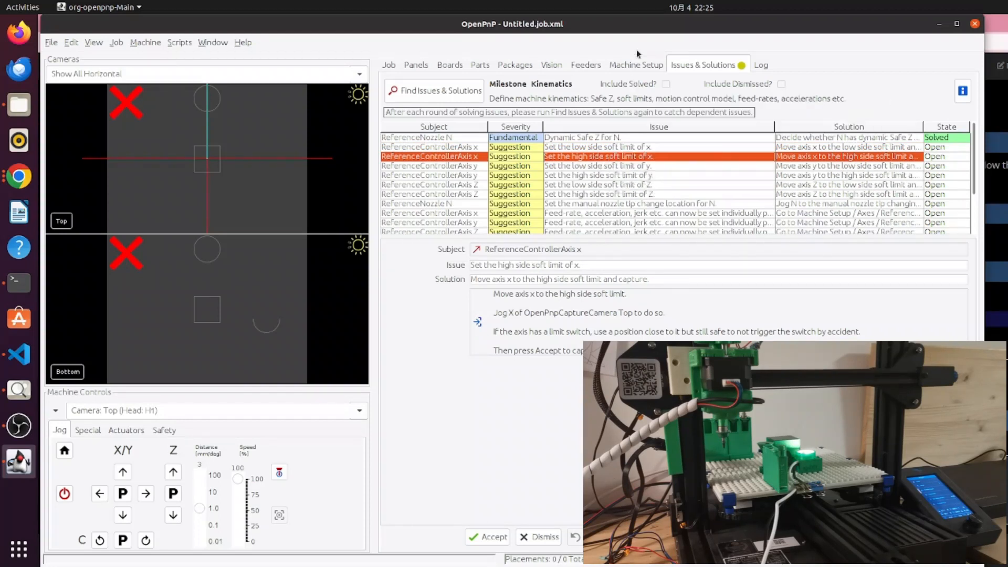
pyautogui.click(616, 147)
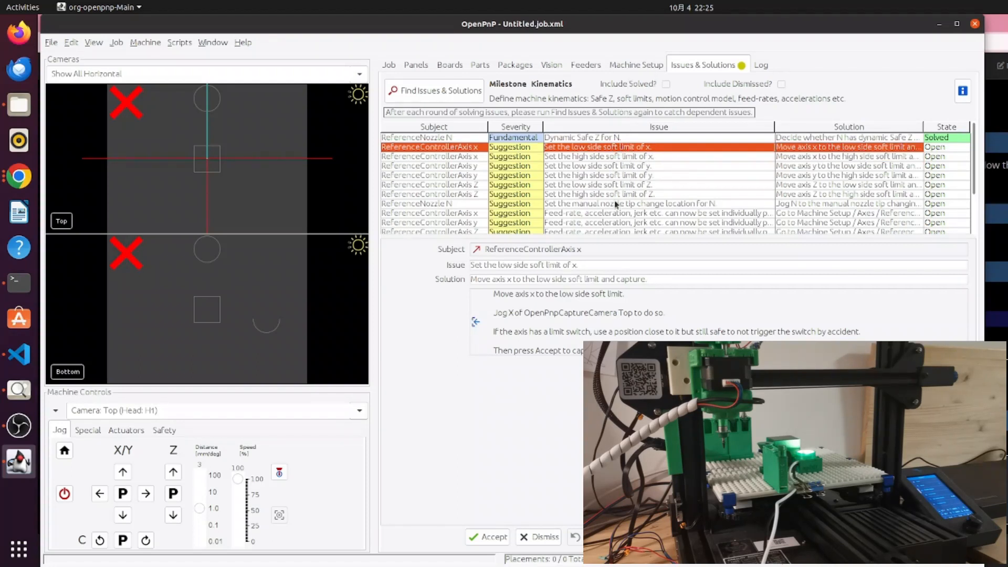
pyautogui.click(632, 66)
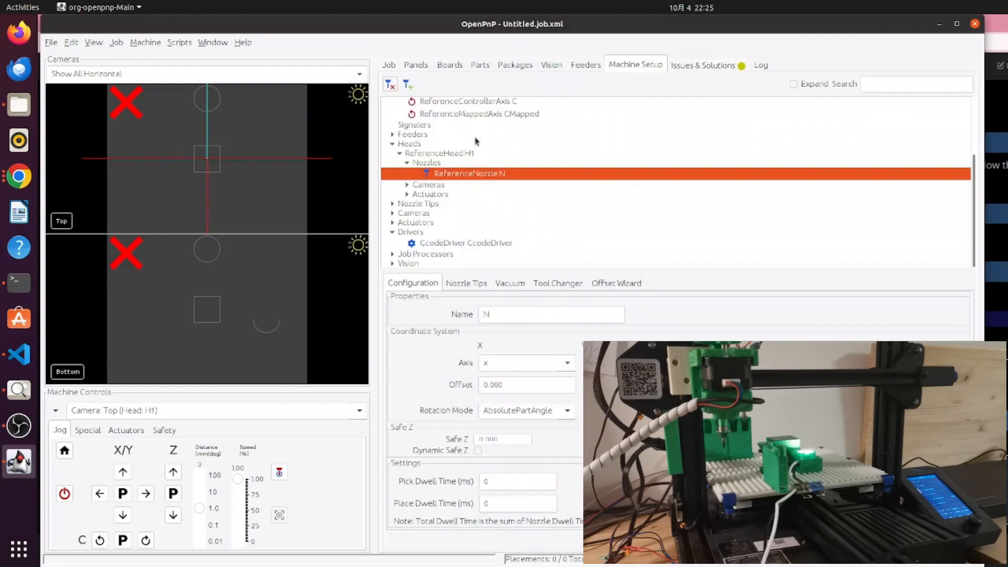
pyautogui.scroll(3, 473, 142)
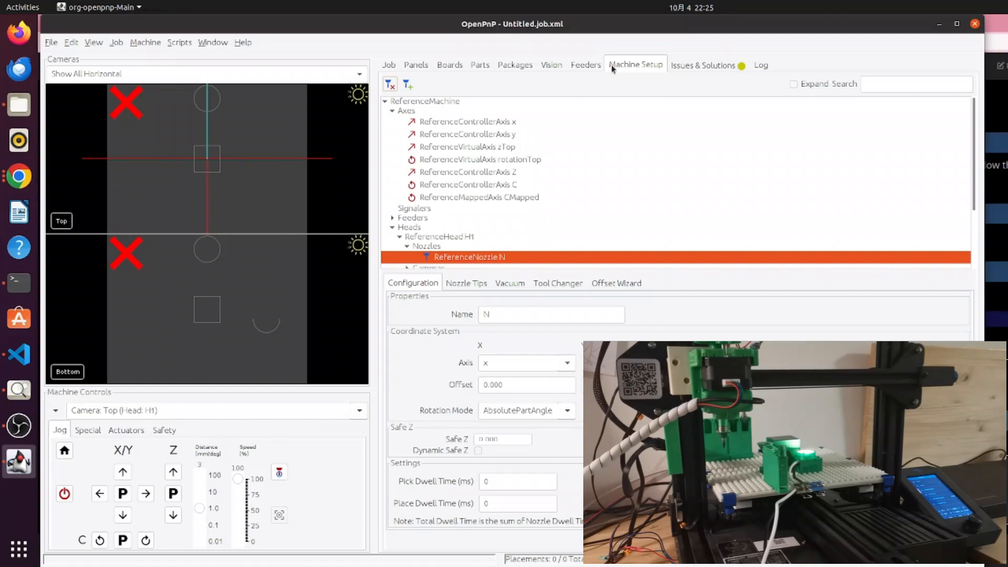
pyautogui.click(706, 65)
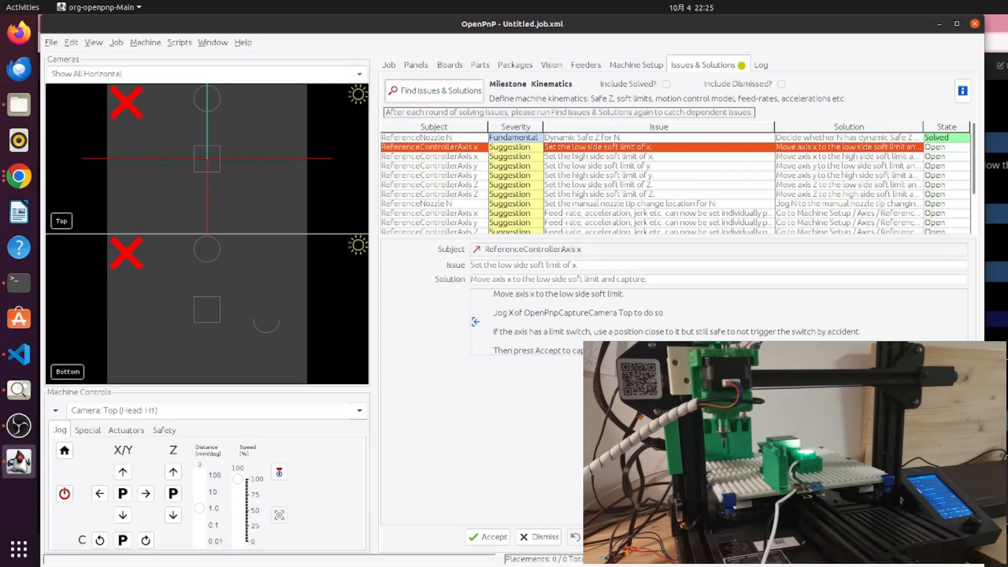
pyautogui.click(494, 538)
# - Set the Soft Limit High of ReferenceControllerAxis x to 220 and enable it
pyautogui.click(575, 159)
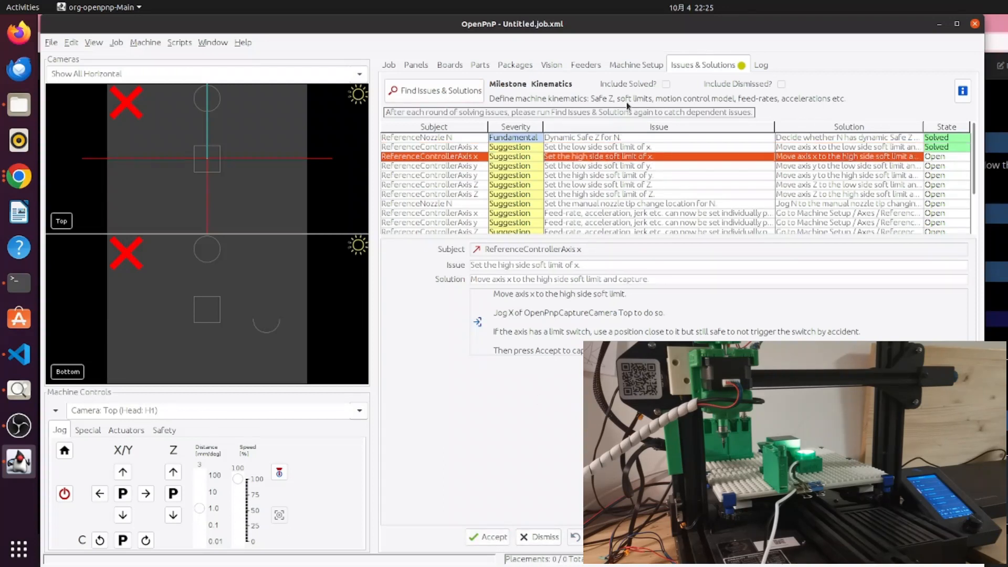
pyautogui.click(638, 65)
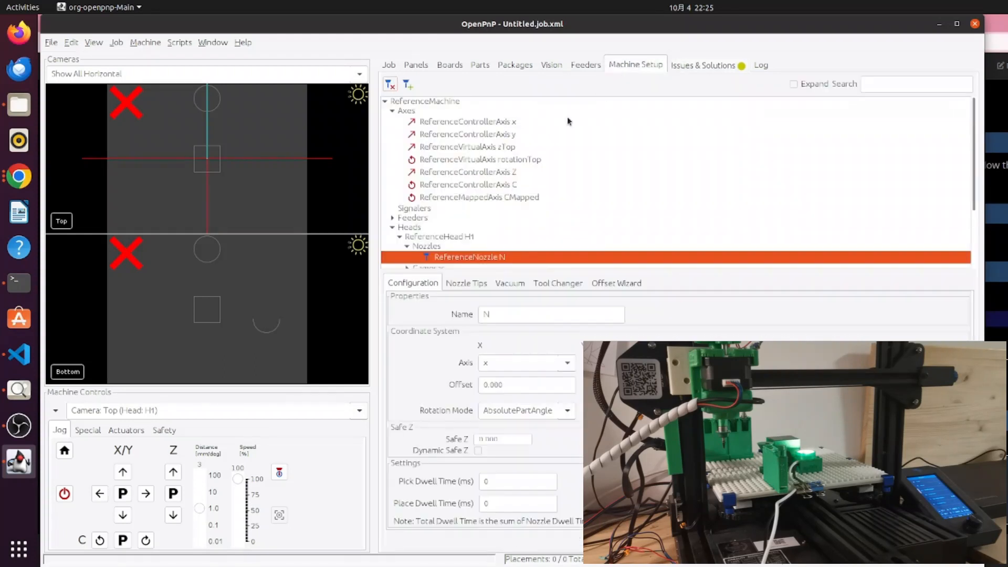
pyautogui.click(506, 124)
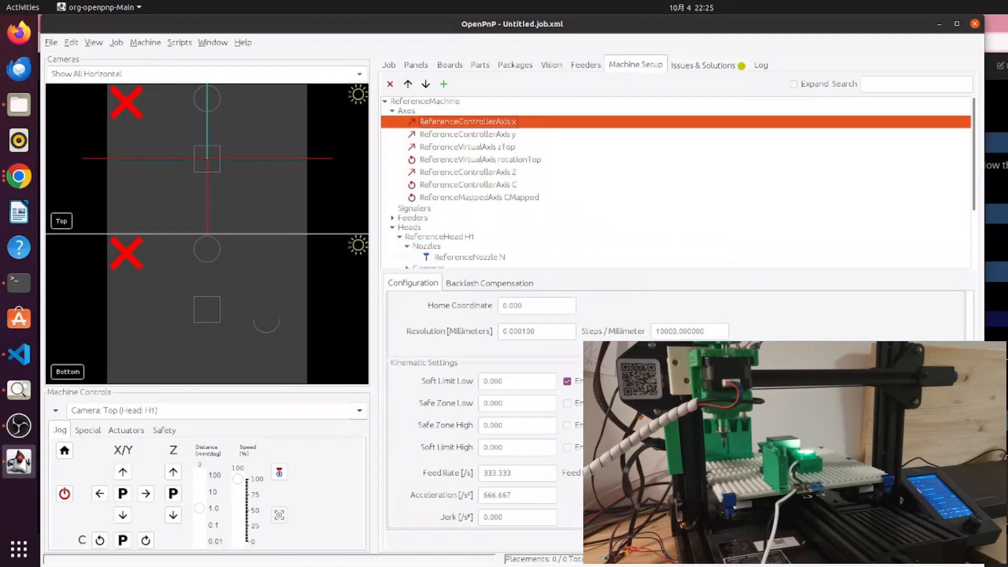
pyautogui.click(536, 451)
pyautogui.write('220')
pyautogui.press('Return')
pyautogui.click(567, 447)
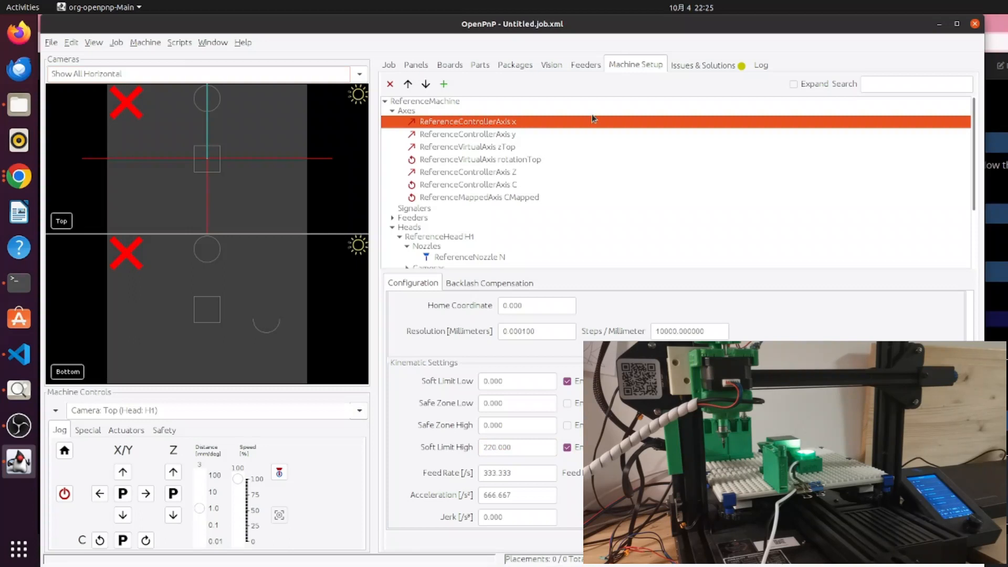
# - Rerun Find Issues & Solutions and accept capturing the current positions as nozzle N's Safe Z and axis y's low side soft limit
pyautogui.click(675, 64)
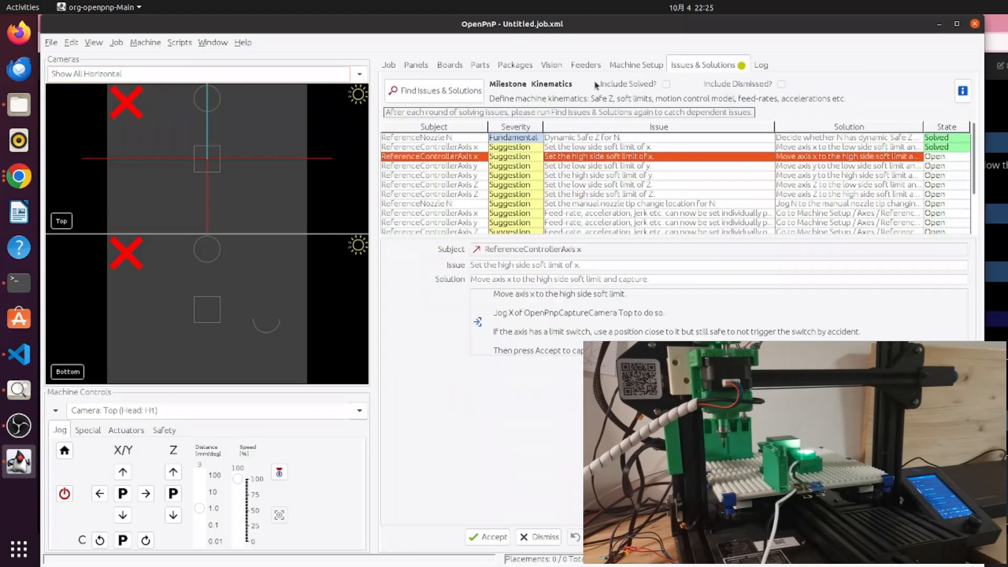
pyautogui.click(430, 88)
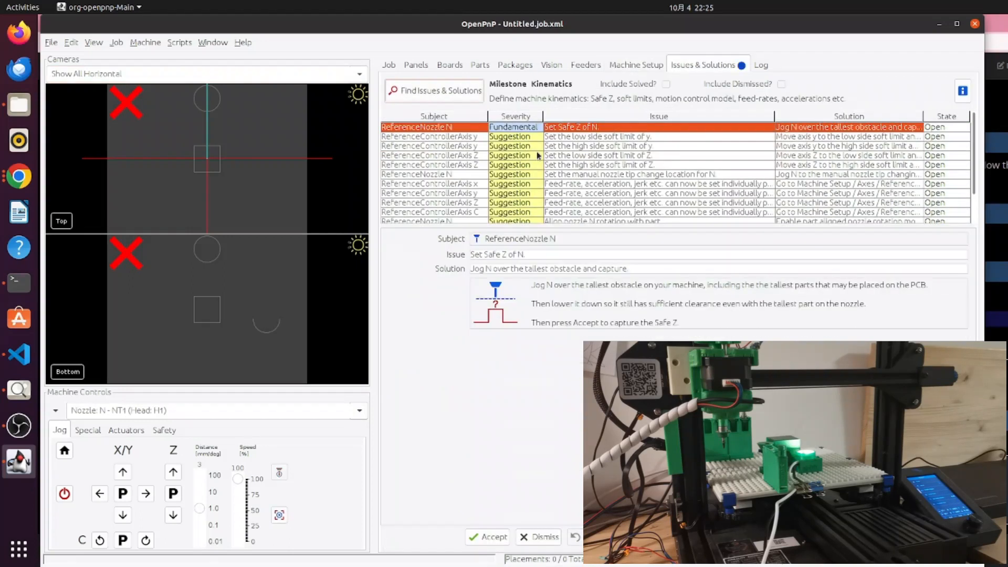
pyautogui.click(612, 138)
pyautogui.click(569, 128)
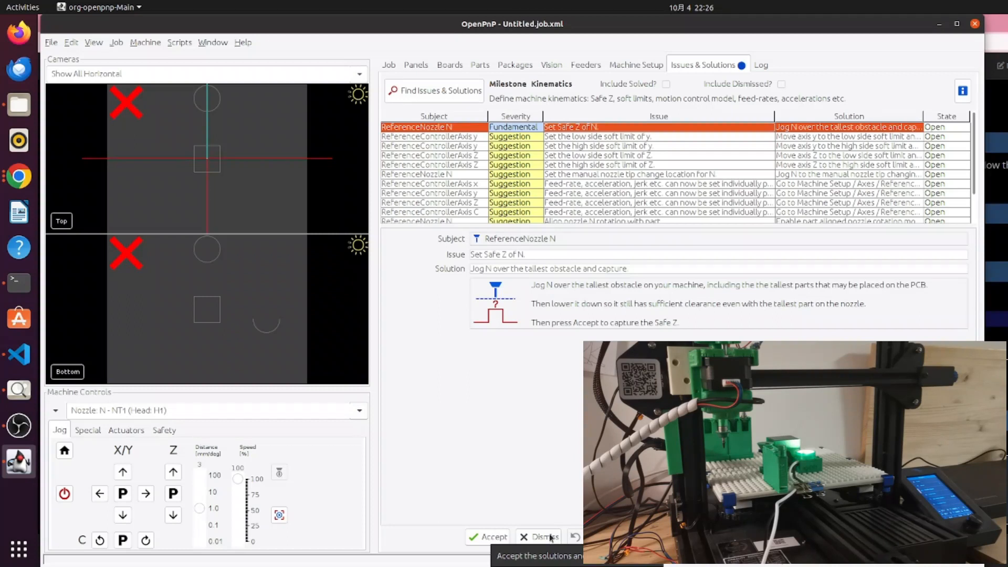
pyautogui.click(497, 538)
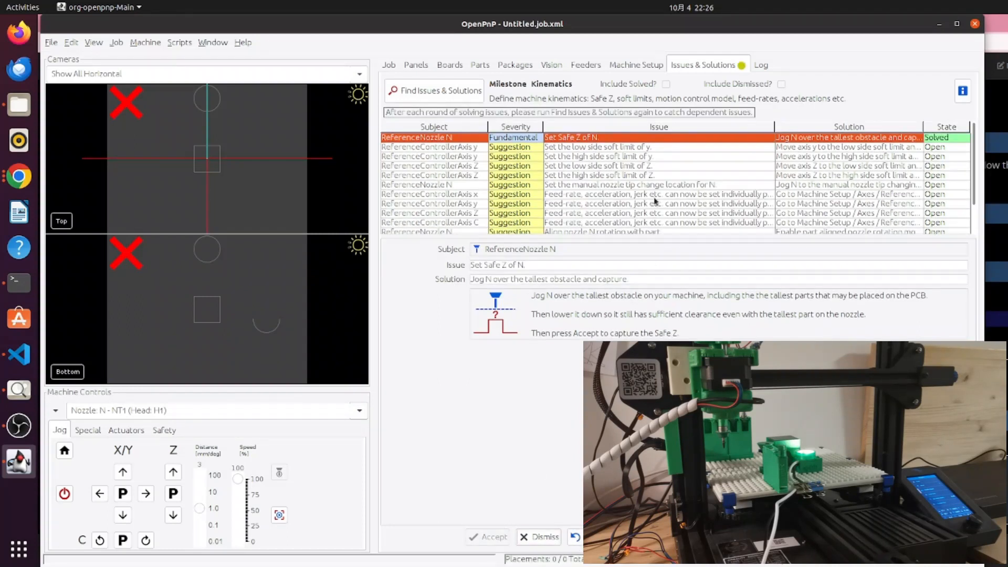
pyautogui.click(452, 89)
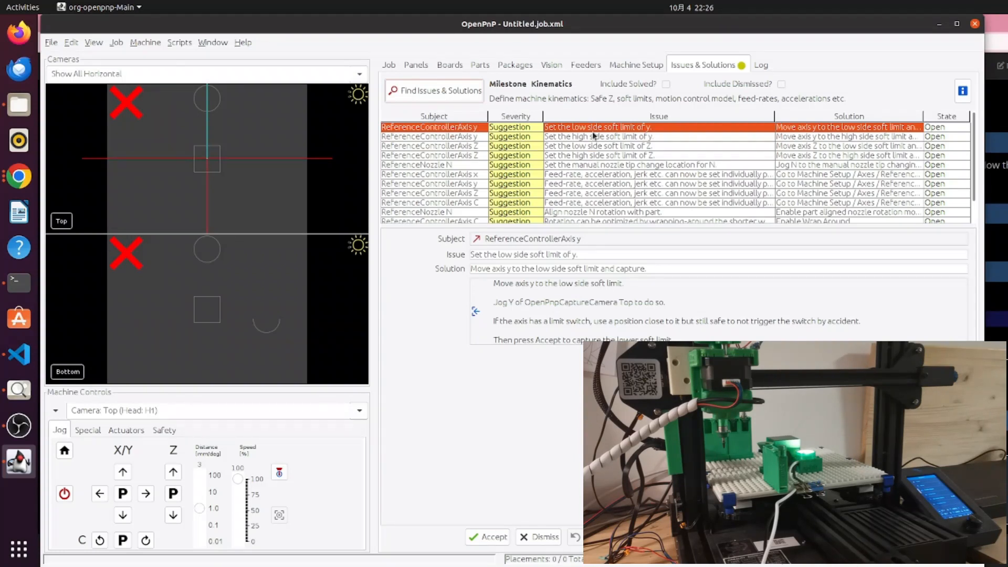
pyautogui.click(490, 536)
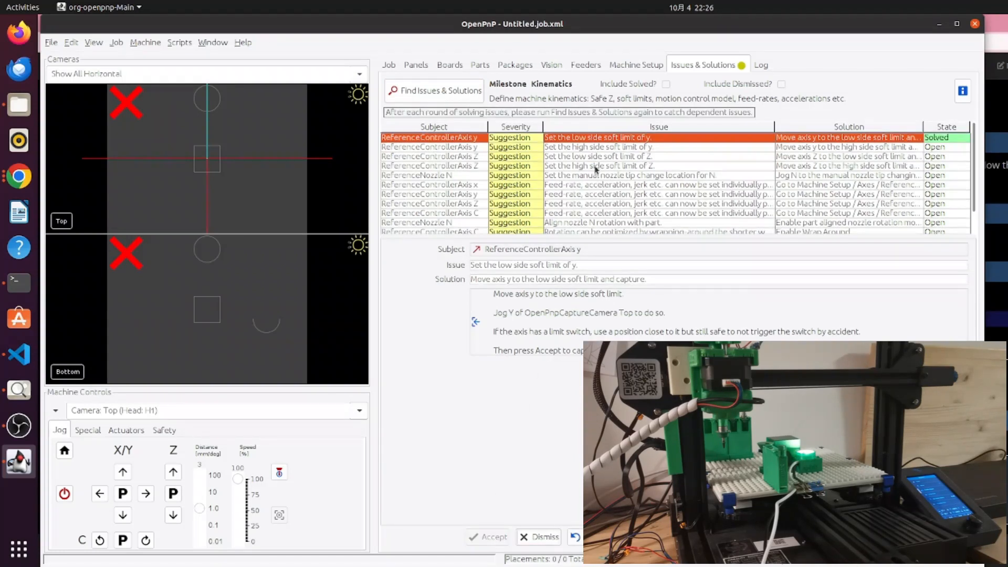
# - Set the Soft Limit High of ReferenceControllerAxis y to 220 and enable it
pyautogui.click(598, 149)
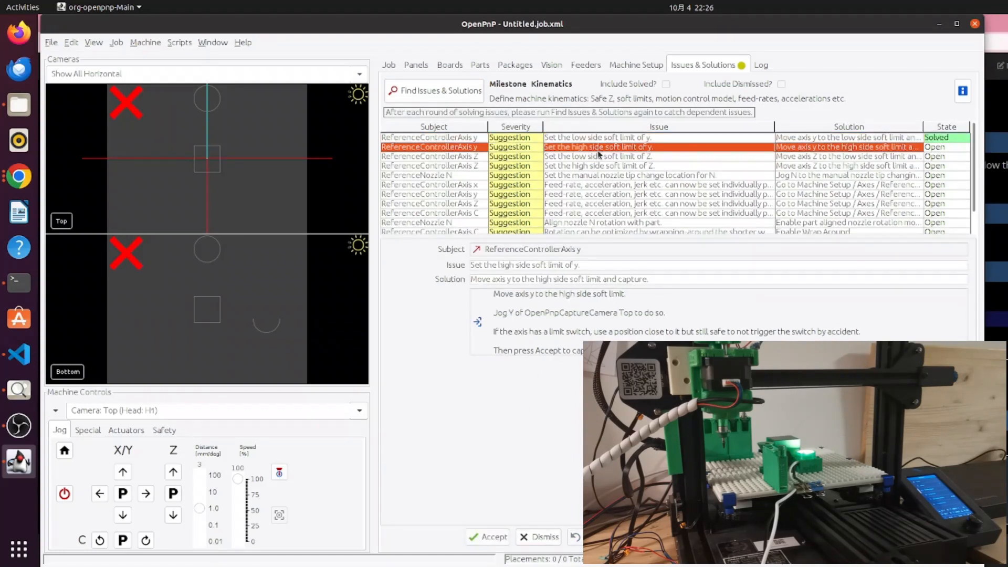
pyautogui.click(627, 65)
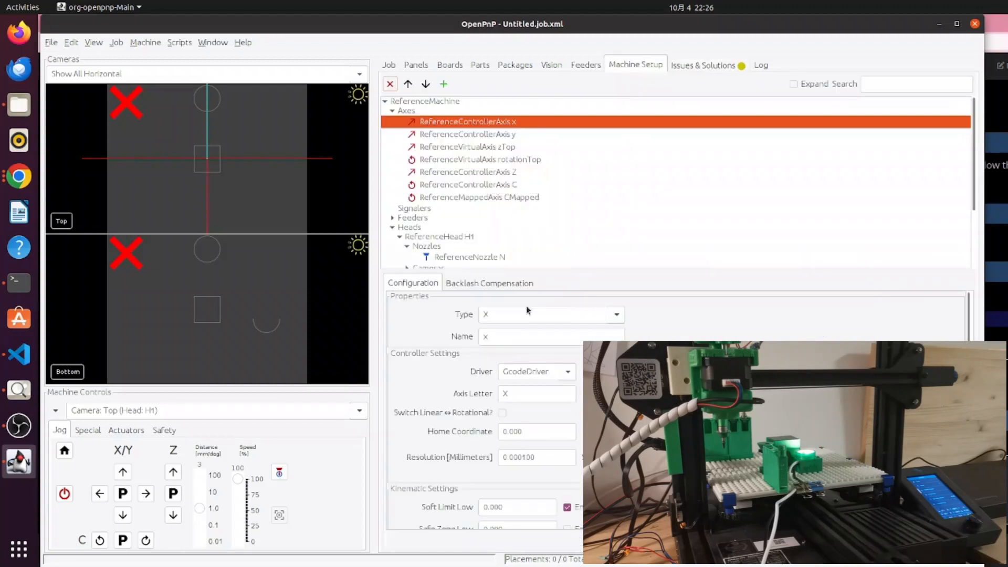
pyautogui.click(506, 132)
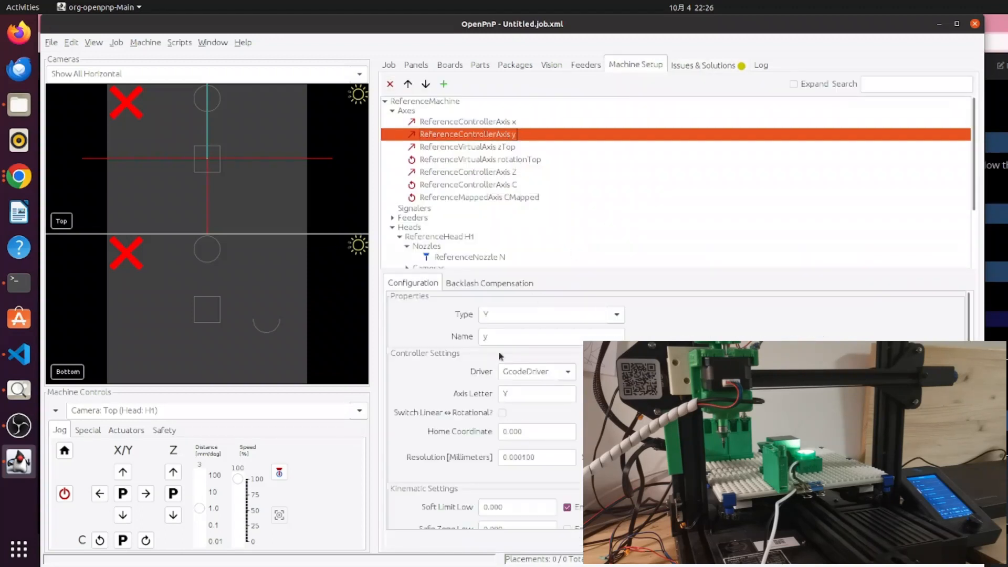
pyautogui.scroll(-4, 514, 391)
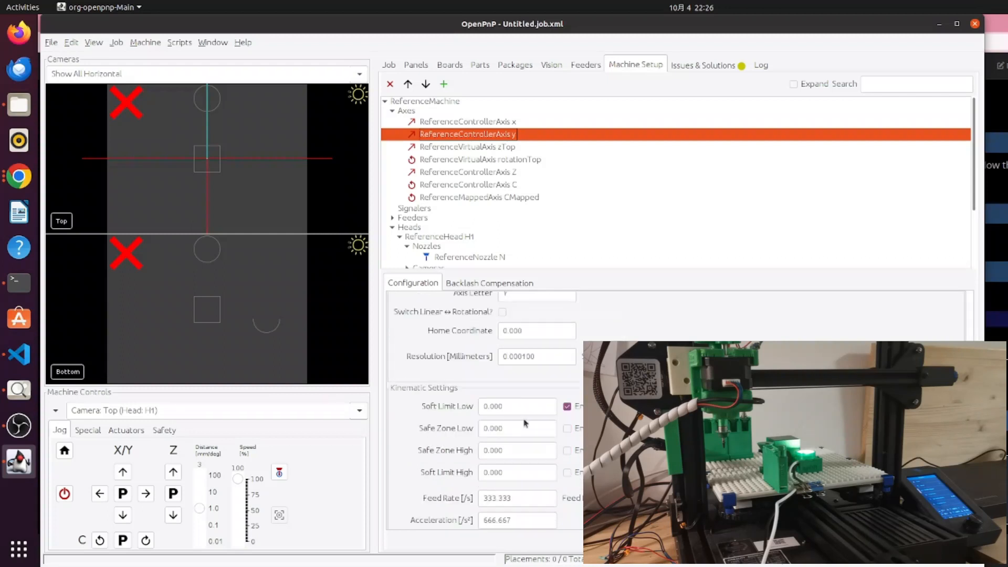
pyautogui.doubleClick(527, 472)
pyautogui.write('220')
pyautogui.press('Tab')
pyautogui.press('space')
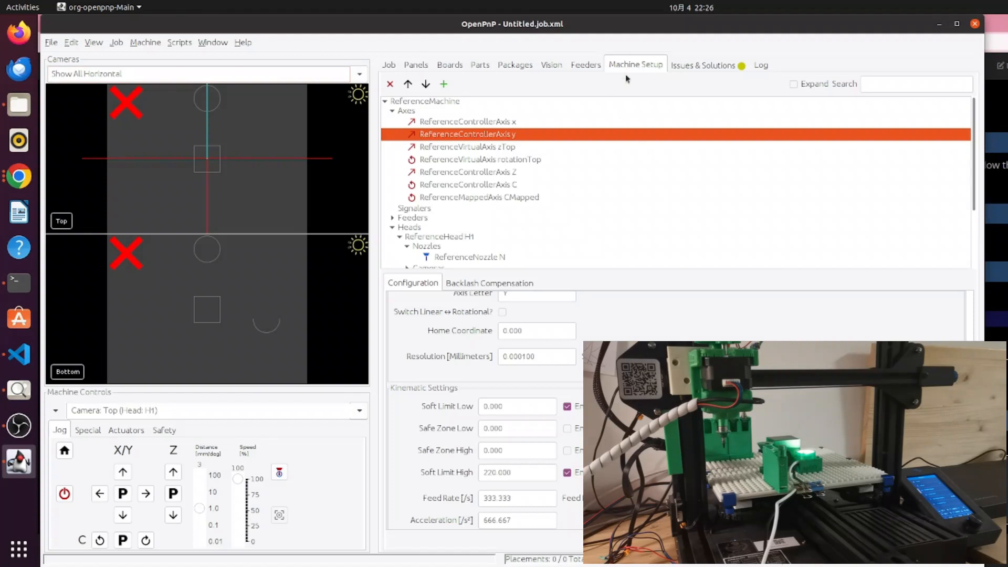
# - Rerun Find Issues & Solutions and review the low and high side soft limit suggestions for axis Z
pyautogui.click(703, 65)
pyautogui.click(434, 90)
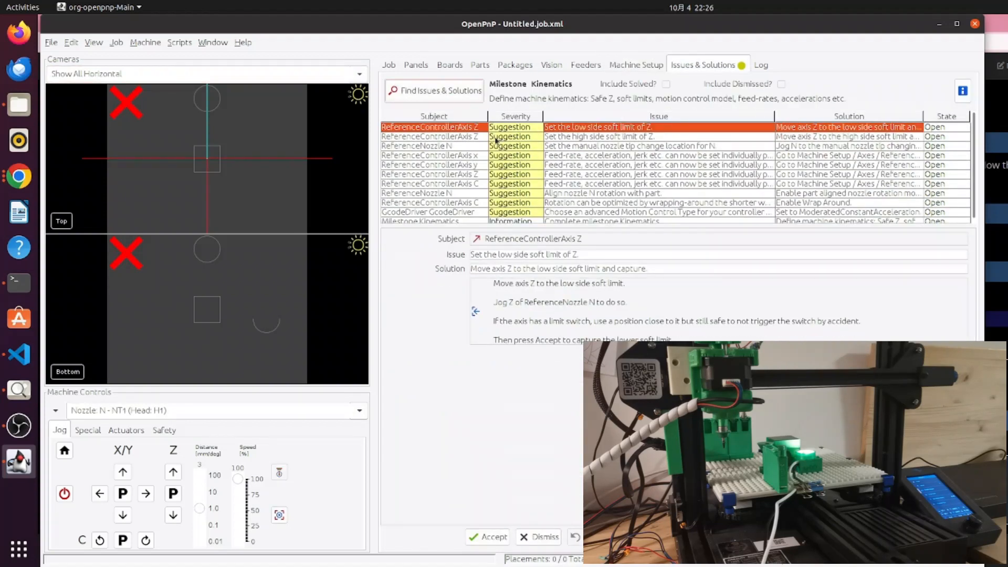
pyautogui.click(454, 136)
pyautogui.click(458, 128)
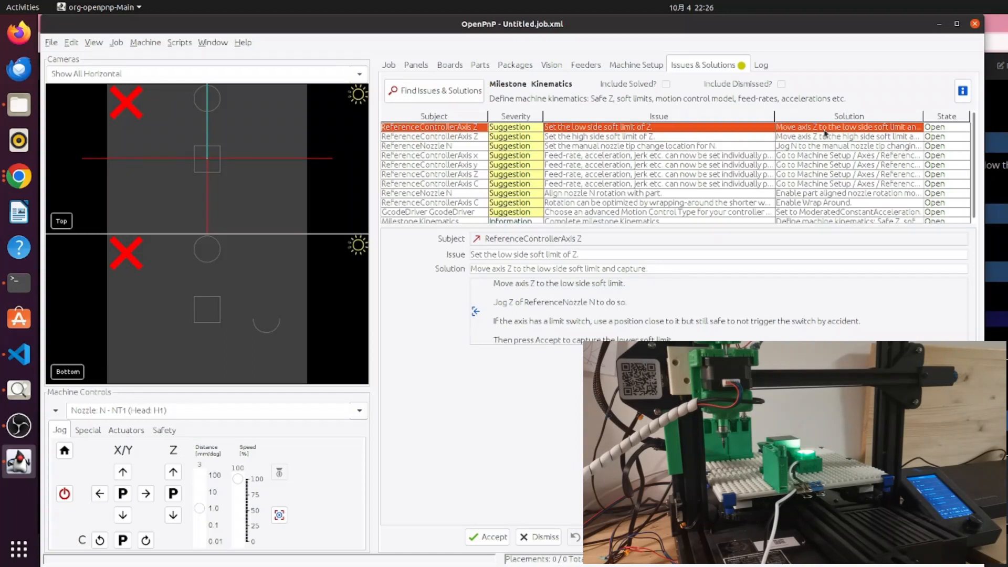
# - Enable the Soft Limit Low of ReferenceControllerAxis Z at 0
pyautogui.click(634, 64)
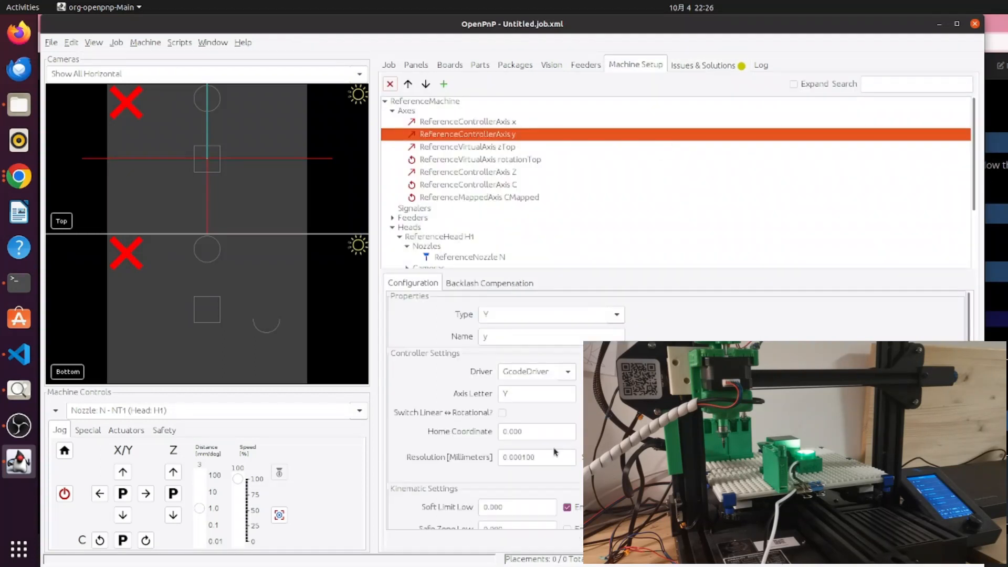
pyautogui.scroll(-3, 557, 451)
pyautogui.click(506, 406)
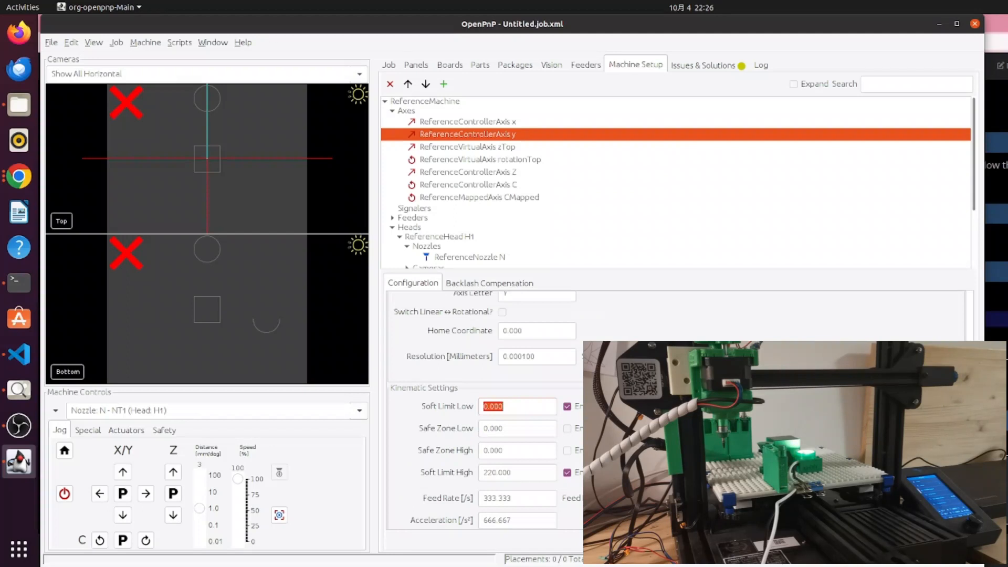
pyautogui.scroll(1, 529, 339)
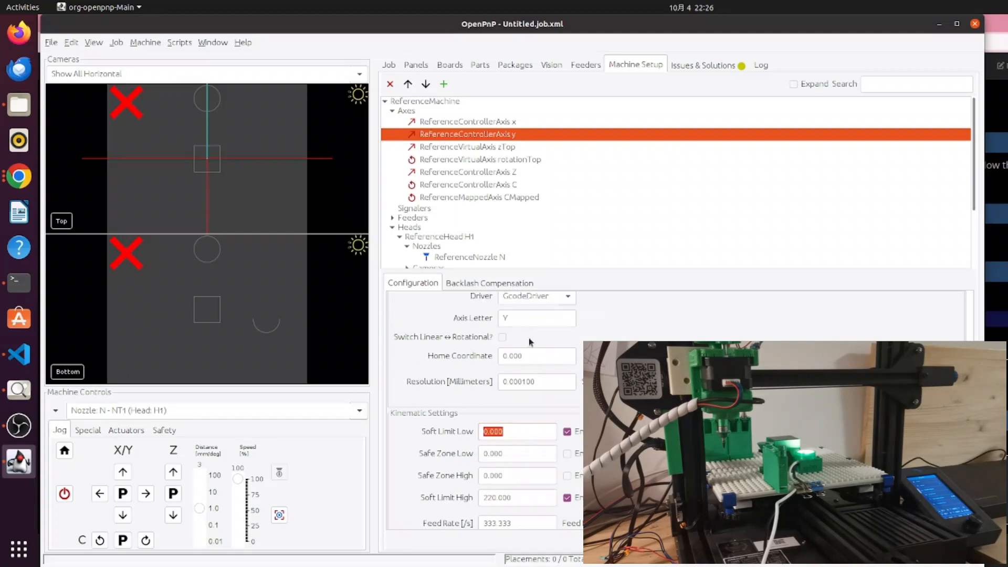
pyautogui.click(499, 161)
pyautogui.click(500, 172)
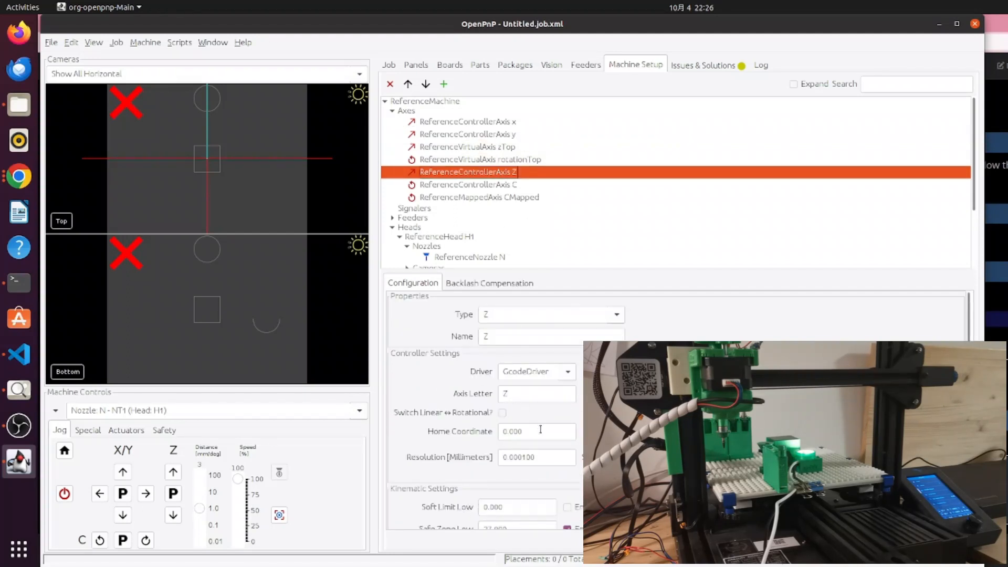
pyautogui.scroll(-2, 535, 435)
pyautogui.click(567, 457)
pyautogui.scroll(-3, 567, 456)
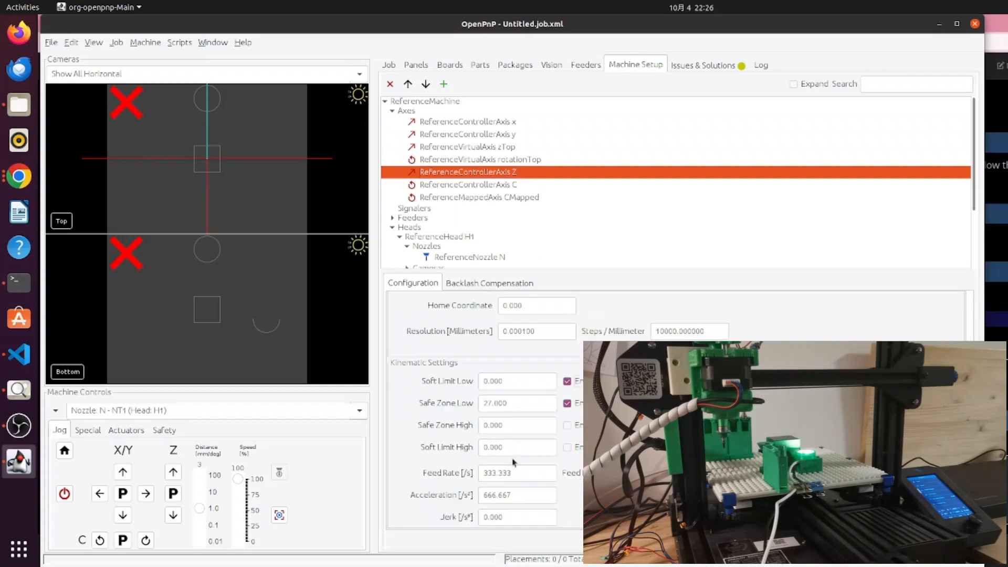
# - Set the Soft Limit High of ReferenceControllerAxis Z to 100 and enable it
pyautogui.click(521, 451)
pyautogui.write('100')
pyautogui.press('Return')
pyautogui.click(567, 447)
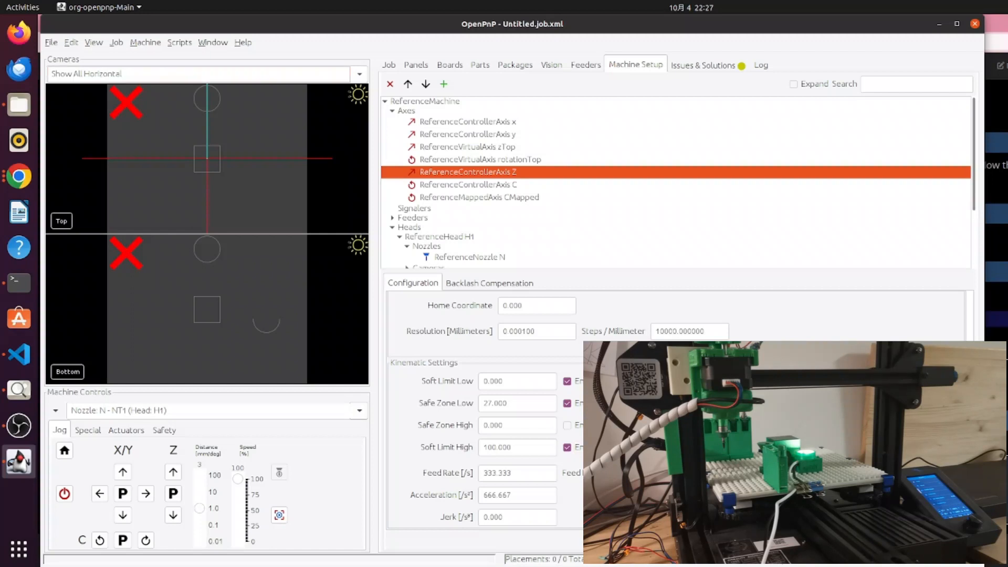
# - Rerun Find Issues & Solutions and accept the current position as nozzle N's manual nozzle tip change location
pyautogui.click(706, 66)
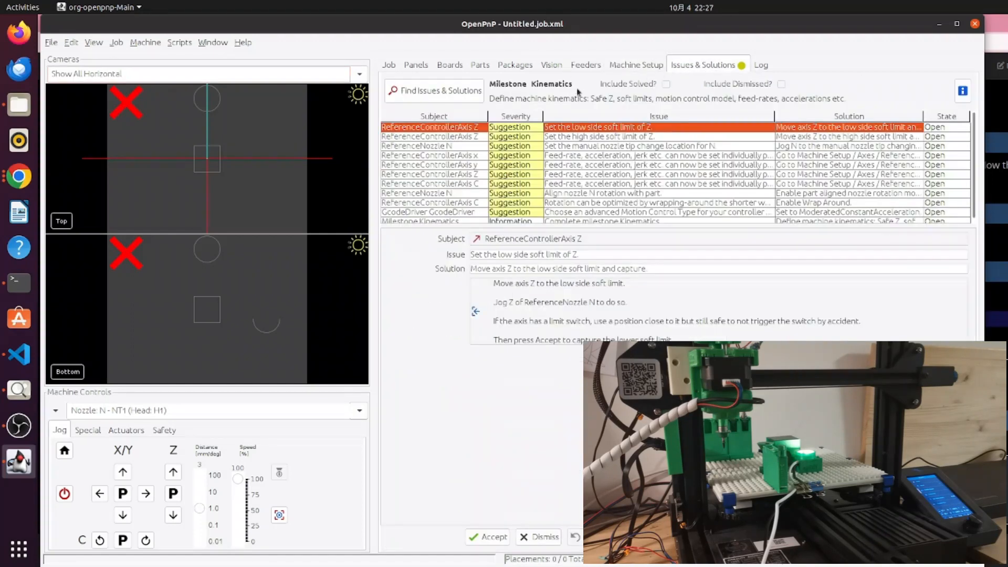
pyautogui.click(462, 91)
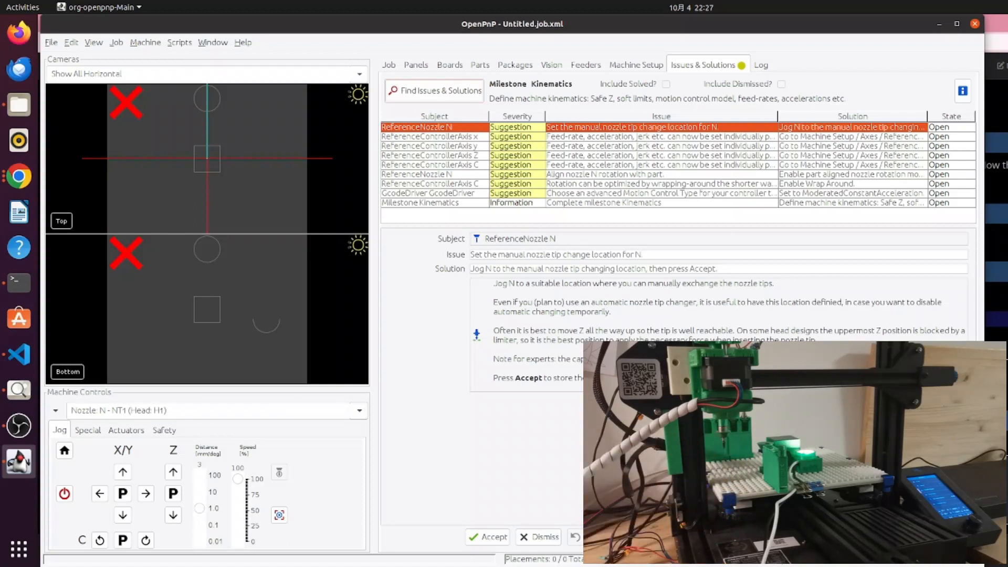
pyautogui.click(480, 534)
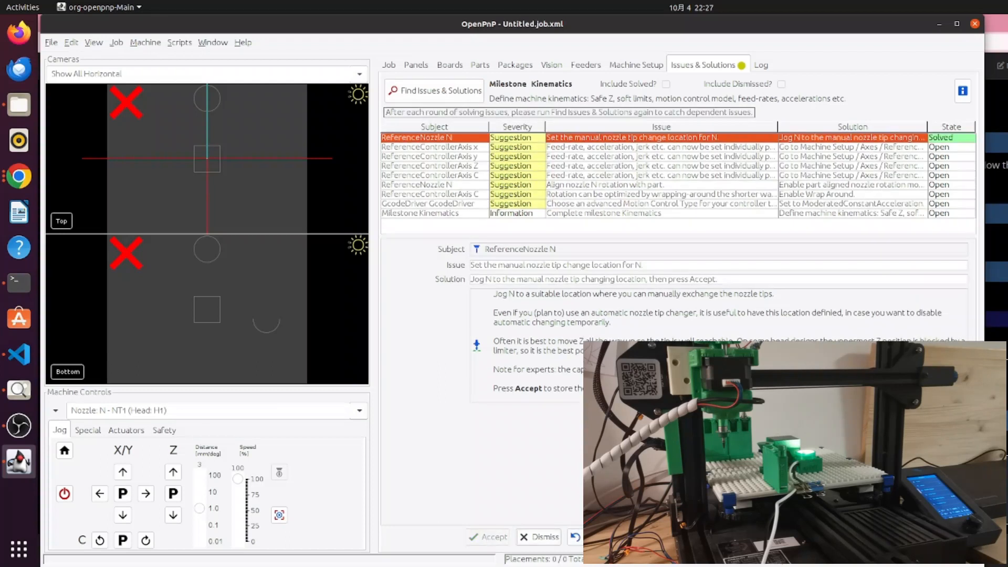
# - Review the feed-rate, acceleration and jerk suggestions for the x, y, Z and C controller axes
pyautogui.click(445, 147)
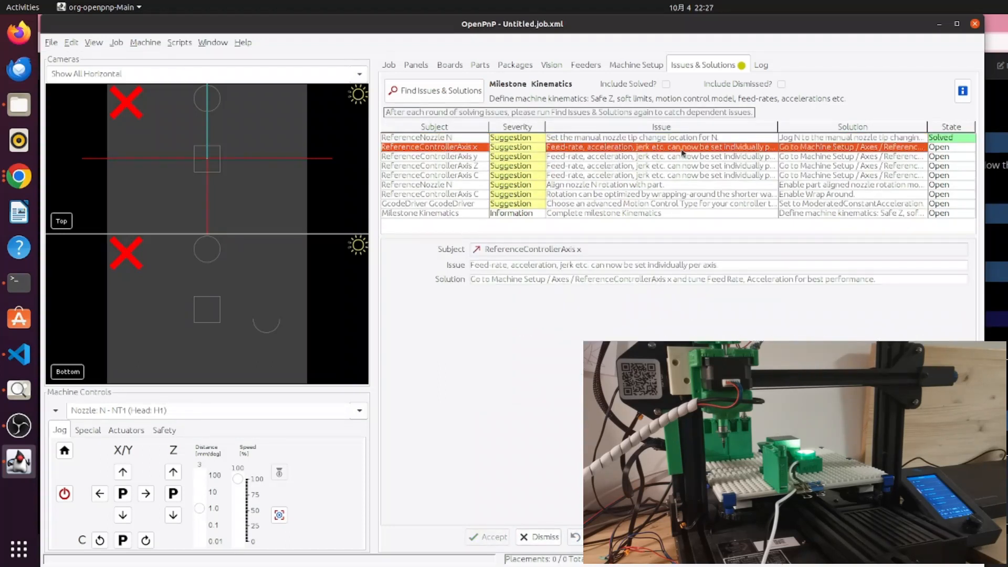
pyautogui.click(591, 157)
pyautogui.click(654, 148)
pyautogui.click(603, 158)
pyautogui.click(607, 167)
pyautogui.click(610, 177)
pyautogui.click(618, 148)
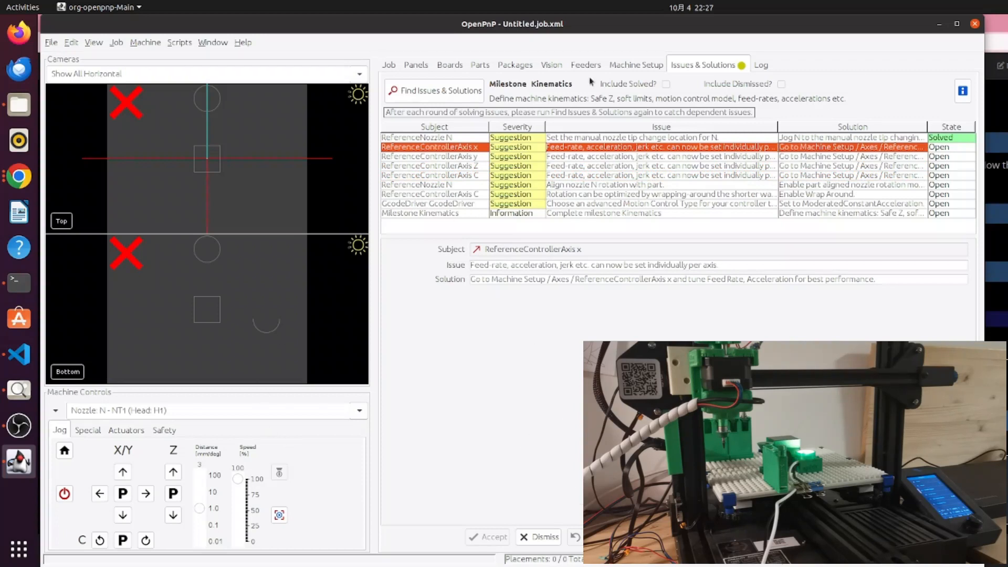
# - Jog nozzle N in the positive X direction with the jog distance set to 100 mm
pyautogui.click(208, 487)
pyautogui.click(208, 480)
pyautogui.click(149, 494)
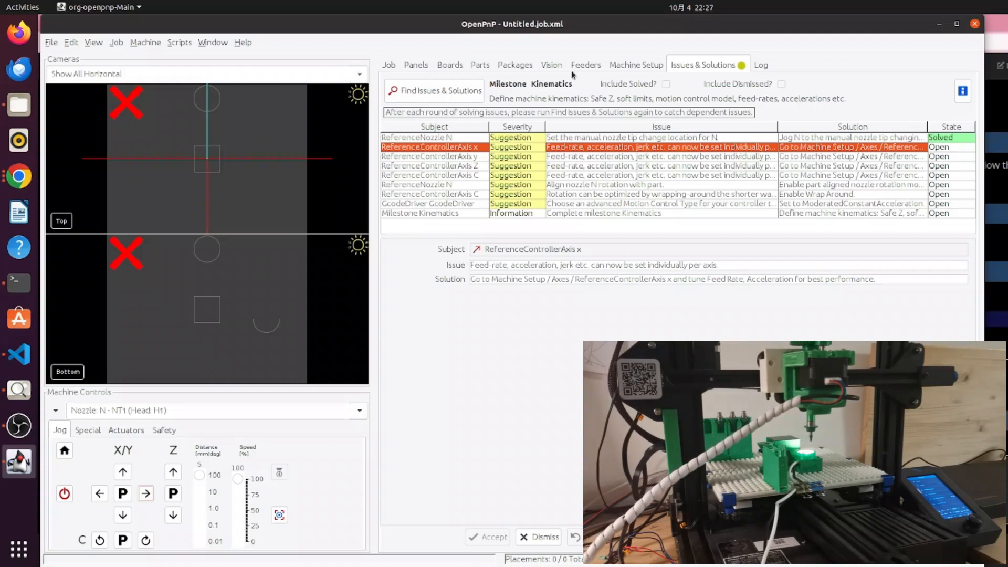
# - Examine the controller and kinematic settings of ReferenceControllerAxis x, including its feed rate and acceleration
pyautogui.click(638, 64)
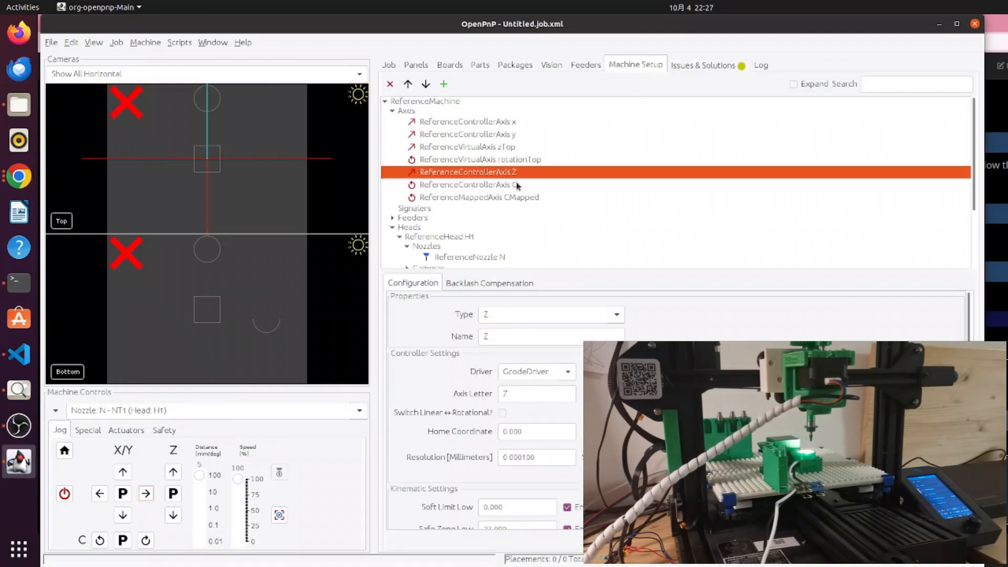
pyautogui.click(503, 123)
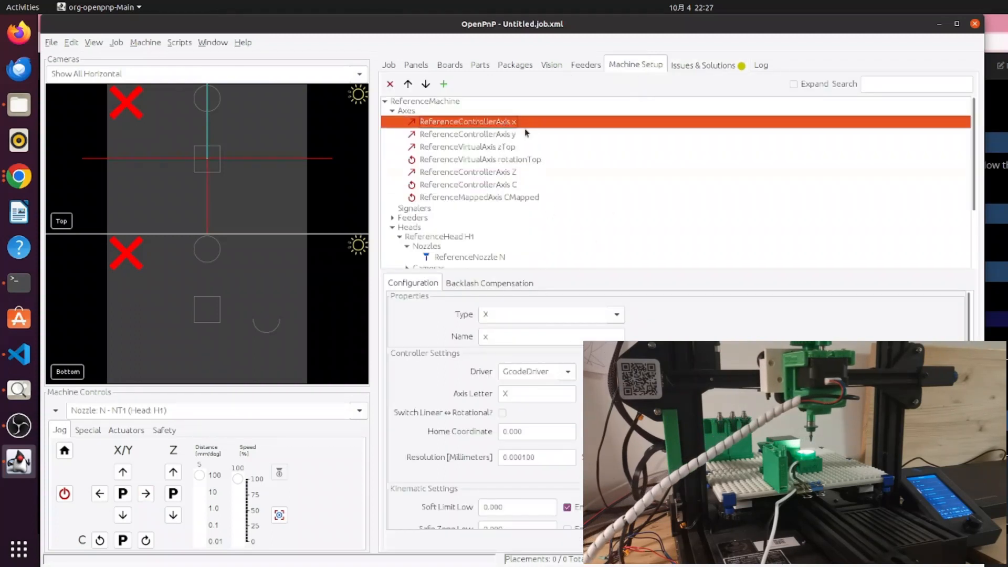
pyautogui.scroll(-5, 536, 330)
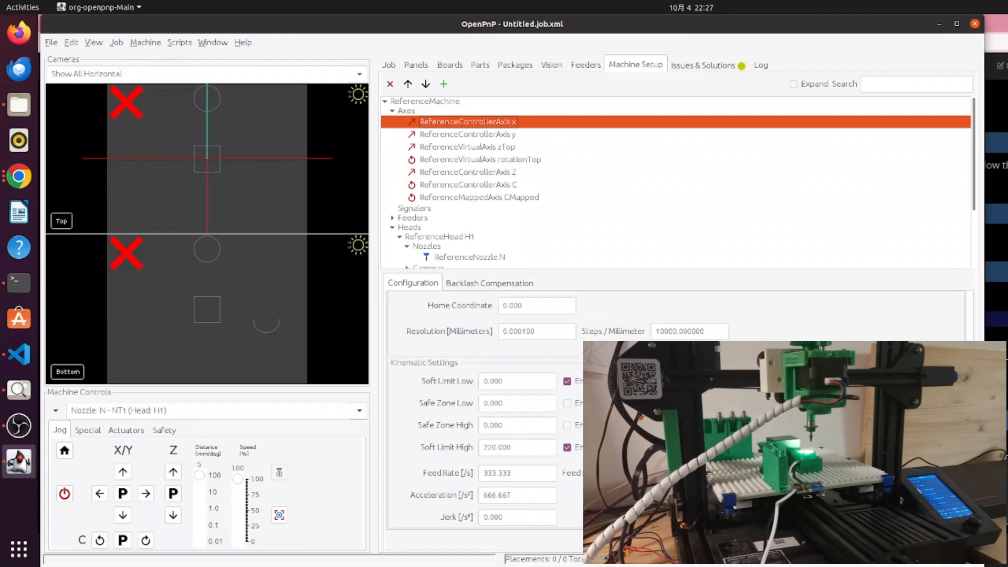
pyautogui.scroll(2, 537, 330)
pyautogui.scroll(3, 537, 331)
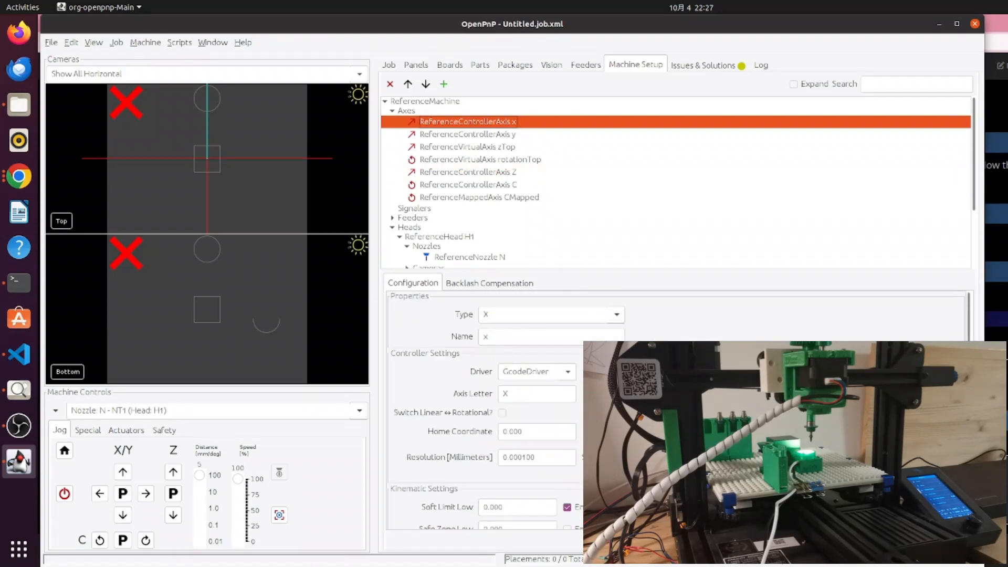
pyautogui.scroll(-2, 536, 331)
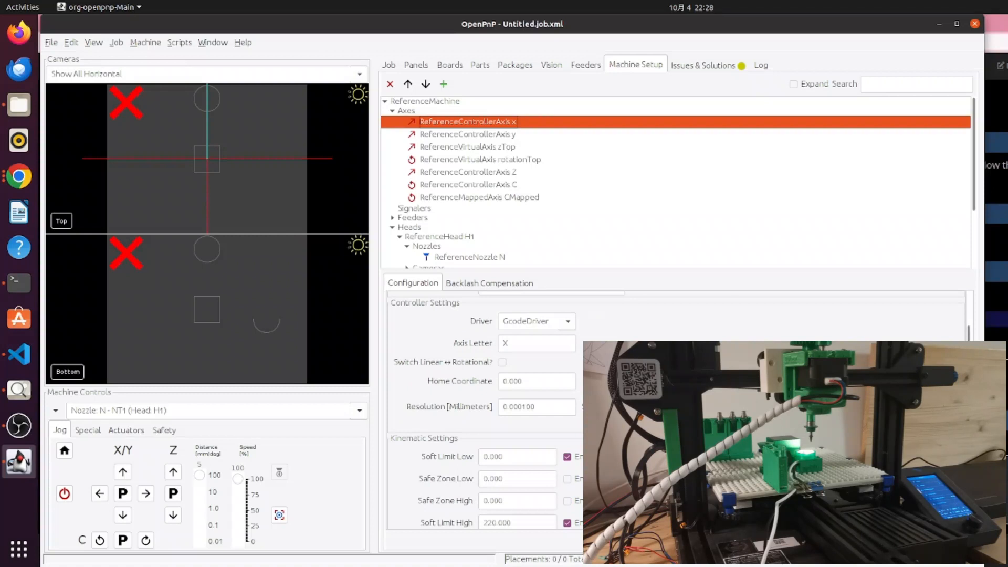
pyautogui.scroll(-3, 580, 388)
pyautogui.scroll(5, 581, 388)
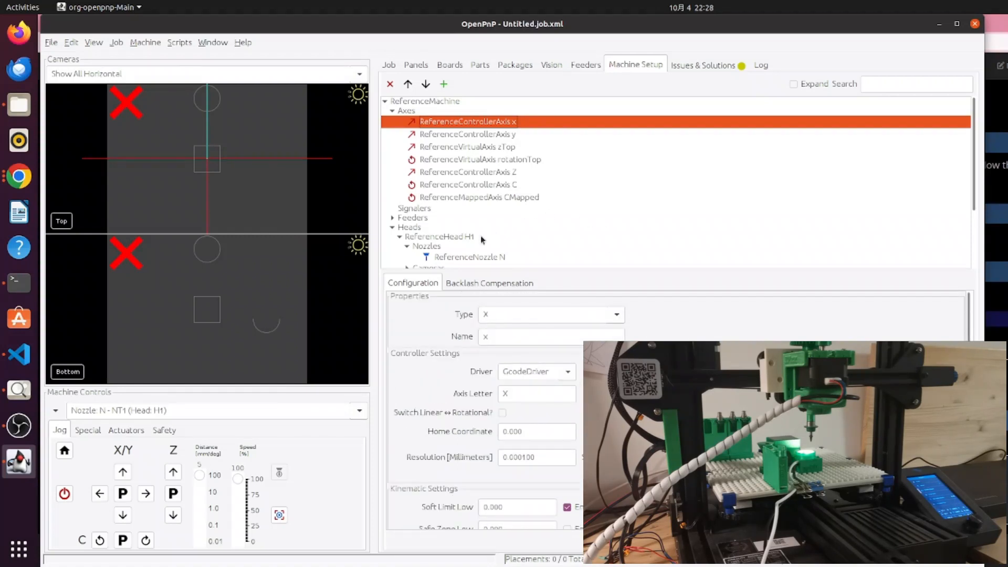
# - Examine the GcodeDriver's configuration and its driver settings, including the Motion Control Type
pyautogui.scroll(-3, 481, 235)
pyautogui.click(437, 257)
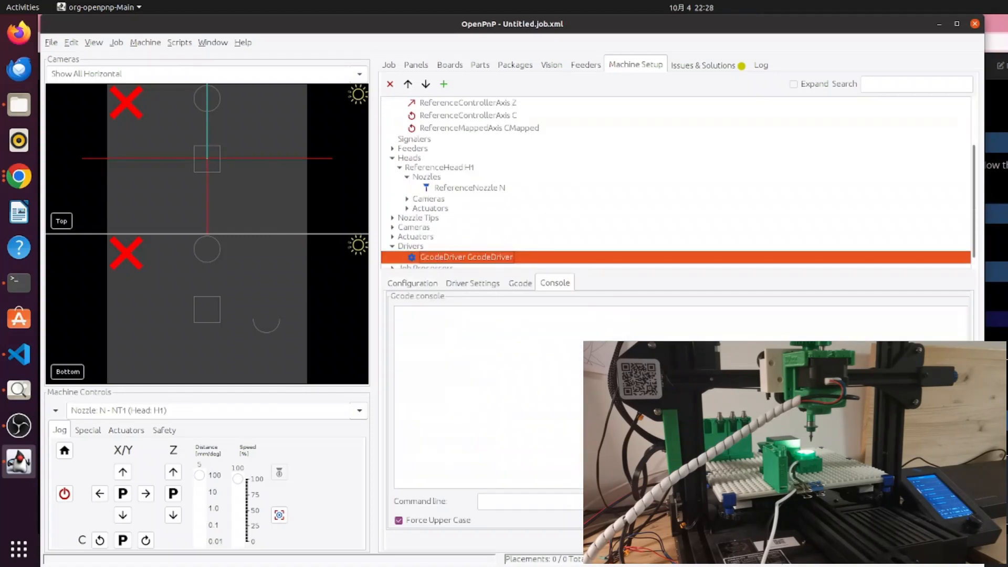
pyautogui.click(424, 287)
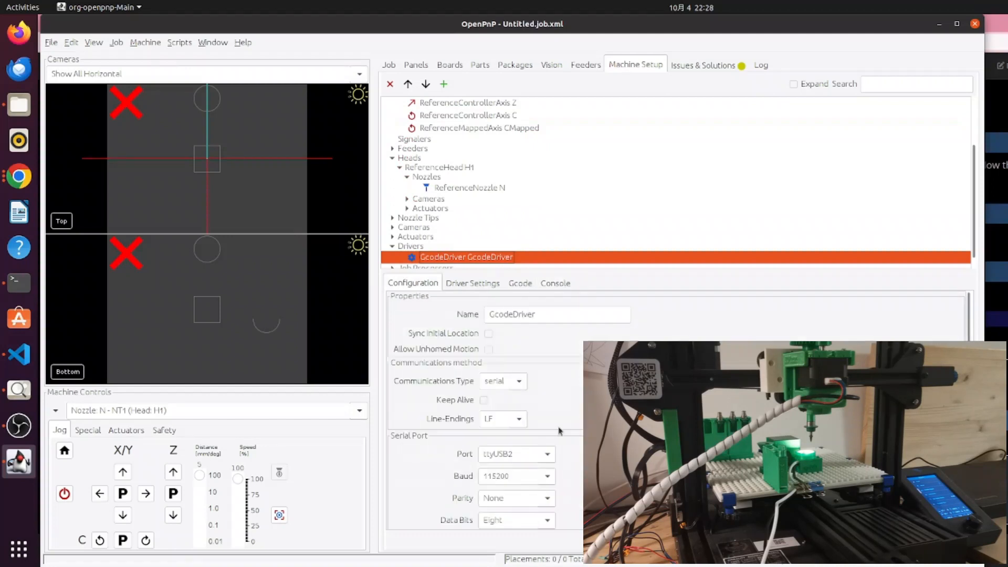
pyautogui.scroll(-3, 562, 338)
pyautogui.scroll(3, 540, 350)
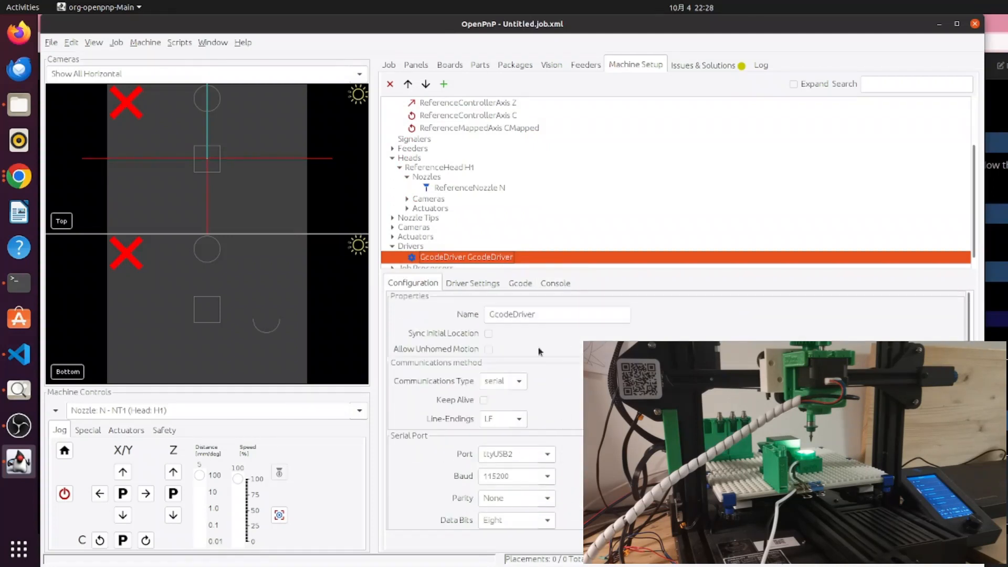
pyautogui.click(489, 285)
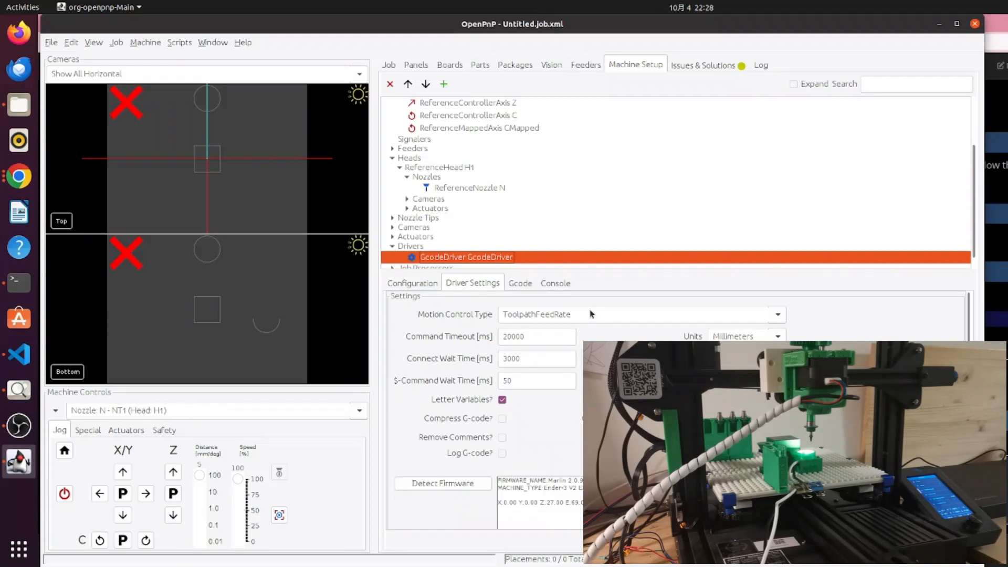
# - Check the kinematic settings of ReferenceControllerAxis x against its feed-rate and acceleration suggestion
pyautogui.click(592, 65)
pyautogui.click(634, 65)
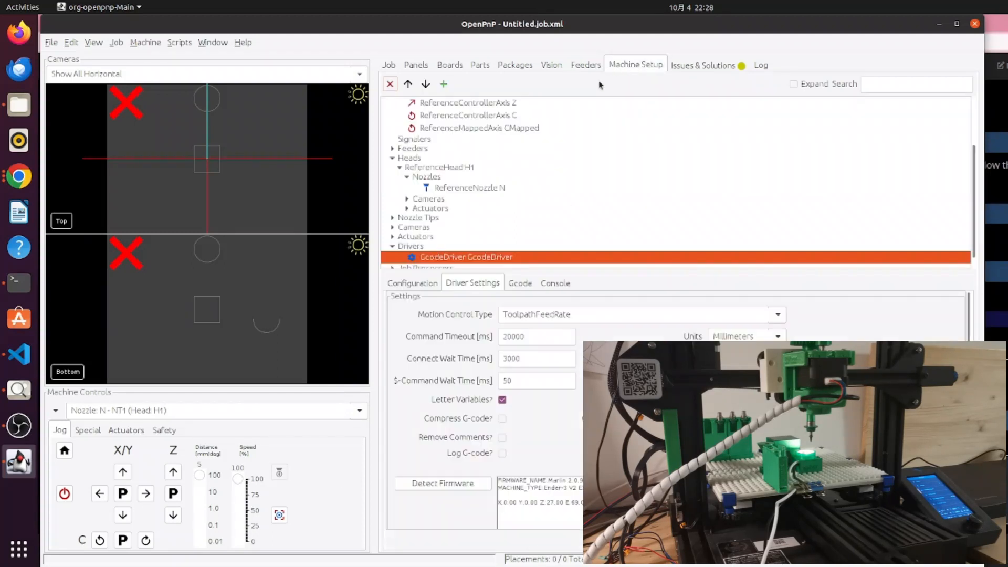
pyautogui.scroll(3, 481, 118)
pyautogui.click(484, 121)
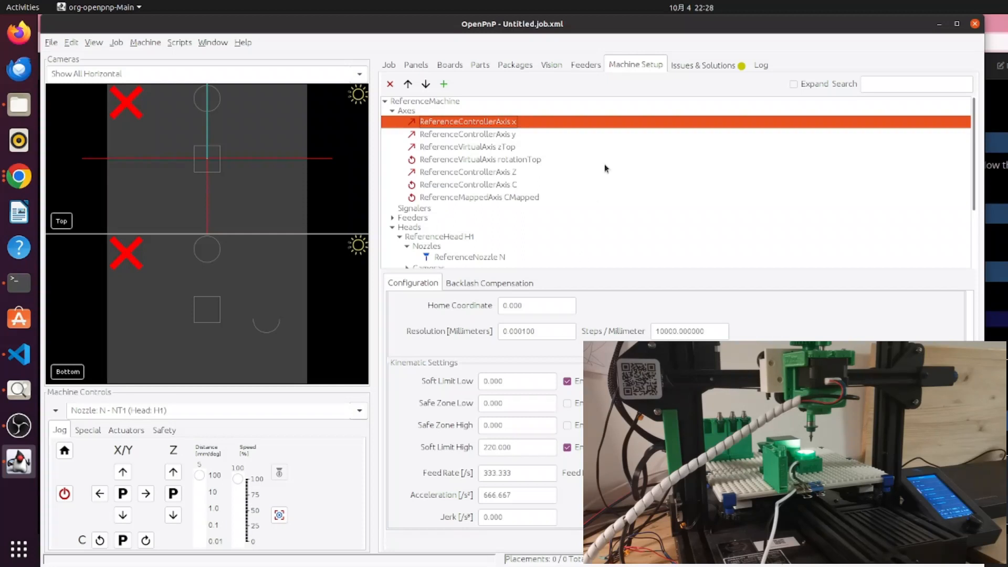
pyautogui.click(693, 65)
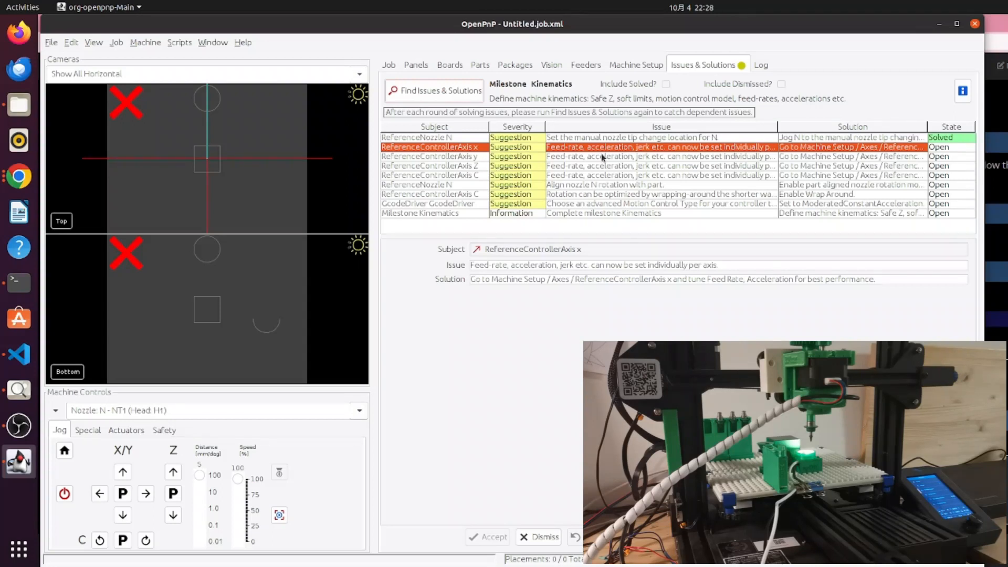
# - Set the GcodeDriver's Motion Control Type to ConstantAcceleration and test it by jogging nozzle N 100 mm in X and back
pyautogui.click(635, 62)
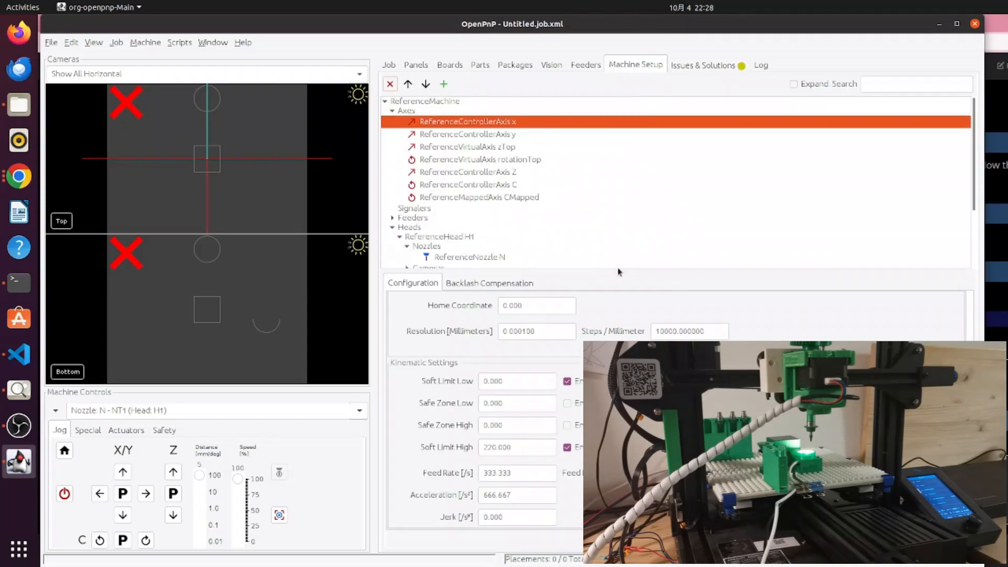
pyautogui.scroll(-3, 477, 256)
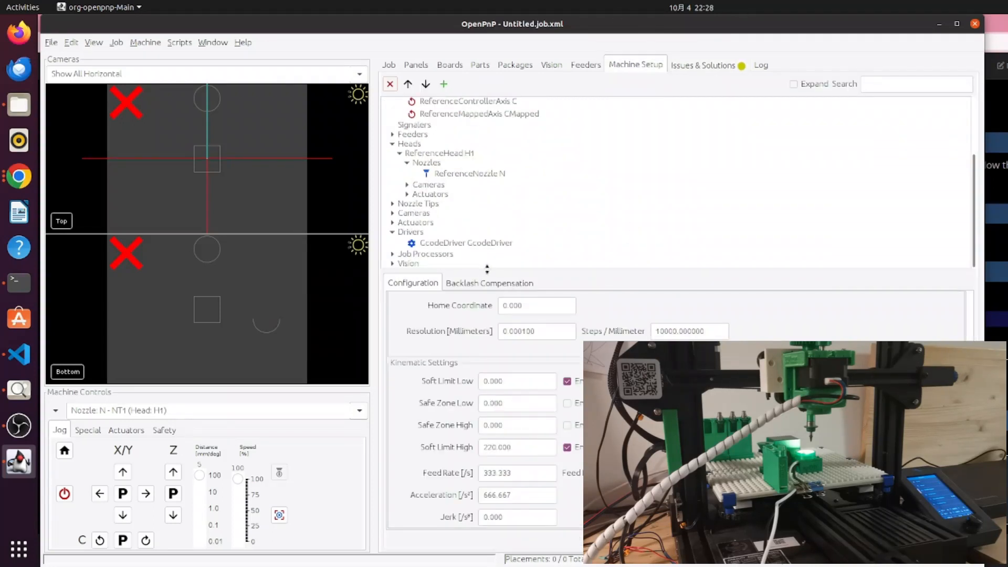
pyautogui.click(476, 244)
pyautogui.click(585, 315)
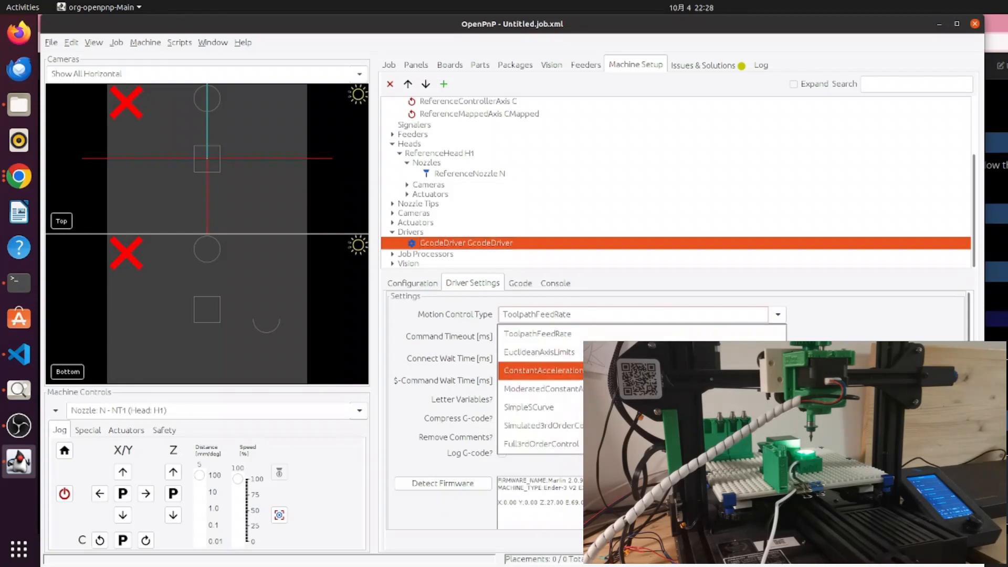
pyautogui.click(541, 370)
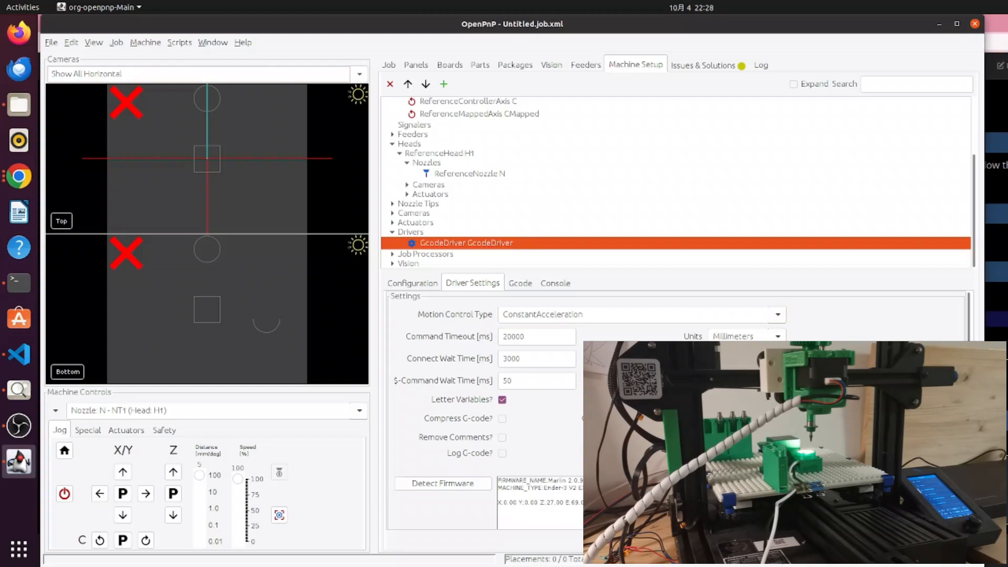
pyautogui.click(145, 494)
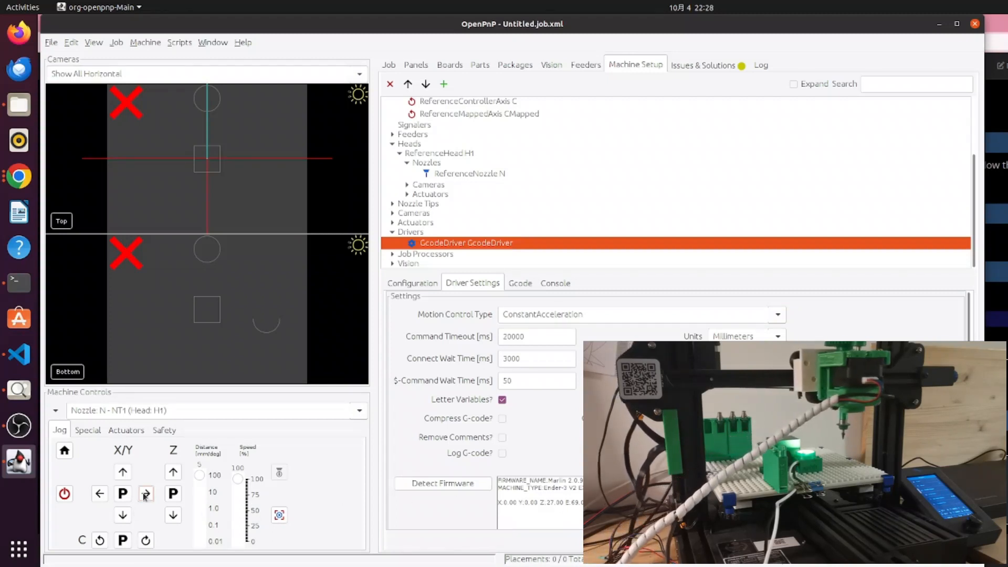
pyautogui.click(99, 494)
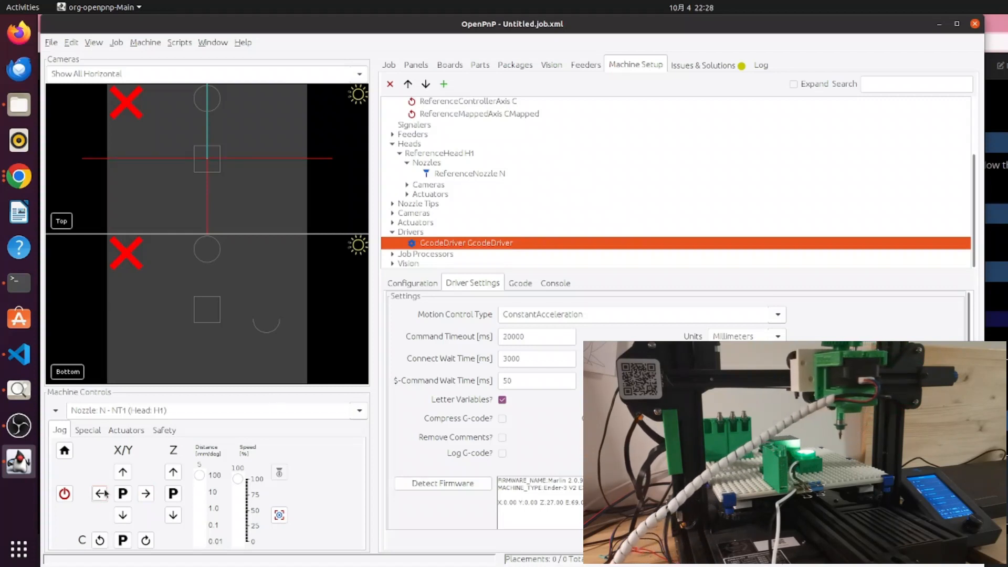
# - Accept the Kinematics suggestion to enable part-aligned rotation mode for ReferenceNozzle N
pyautogui.click(688, 65)
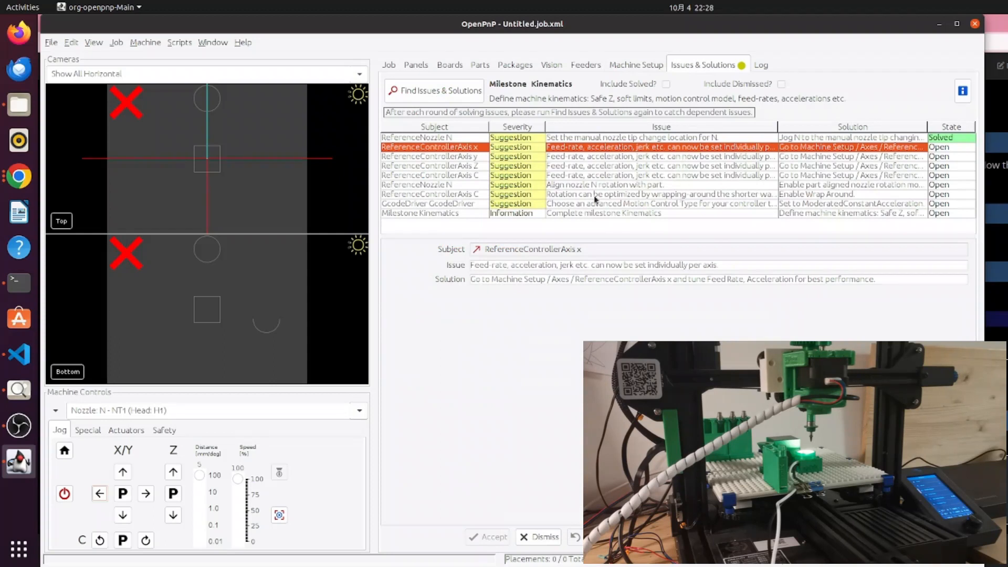
pyautogui.click(598, 138)
pyautogui.click(597, 149)
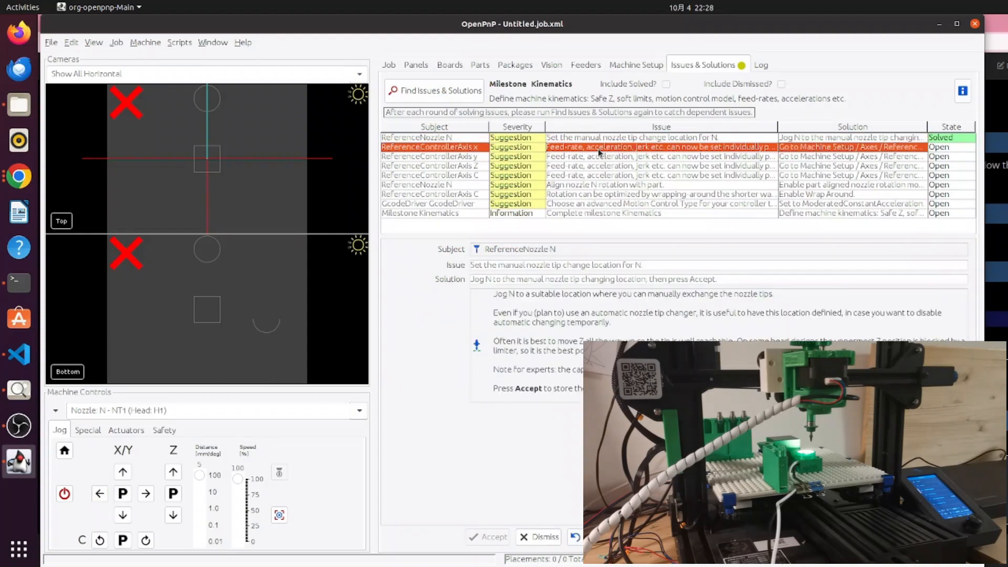
pyautogui.click(613, 175)
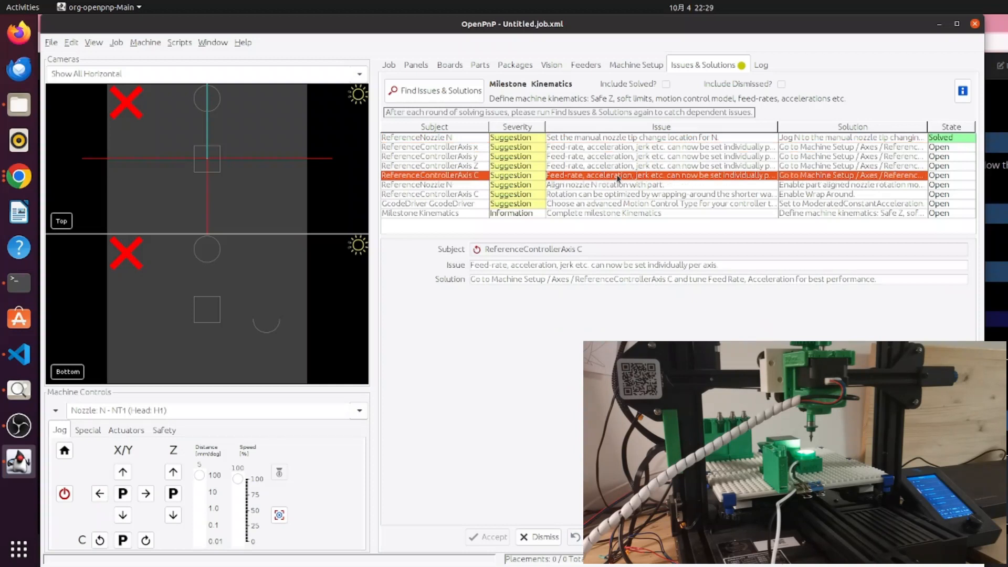
pyautogui.click(611, 185)
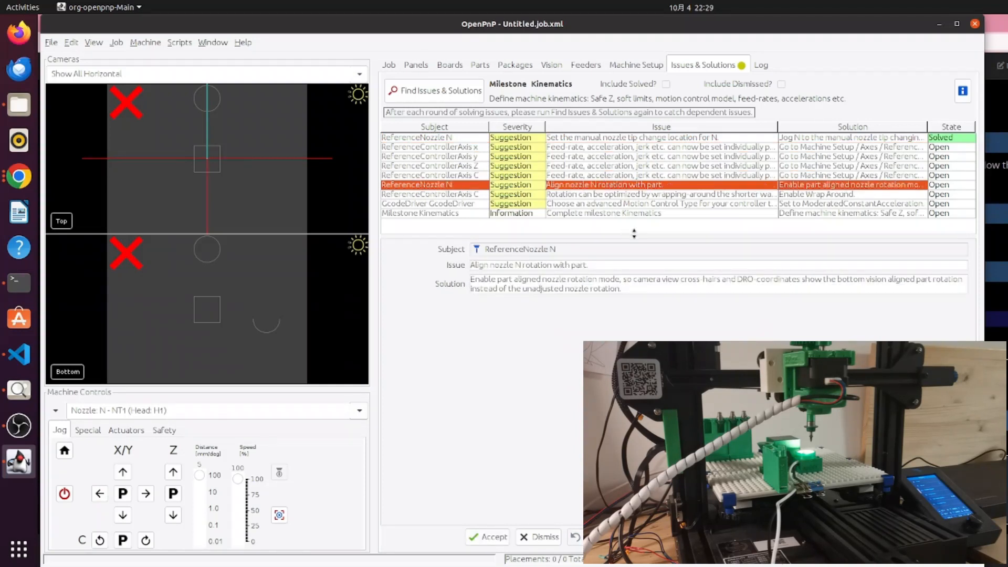
pyautogui.click(487, 537)
# - Accept the suggestions to enable Wrap Around for ReferenceControllerAxis C and set the GcodeDriver to ModeratedConstantAcceleration
pyautogui.click(613, 194)
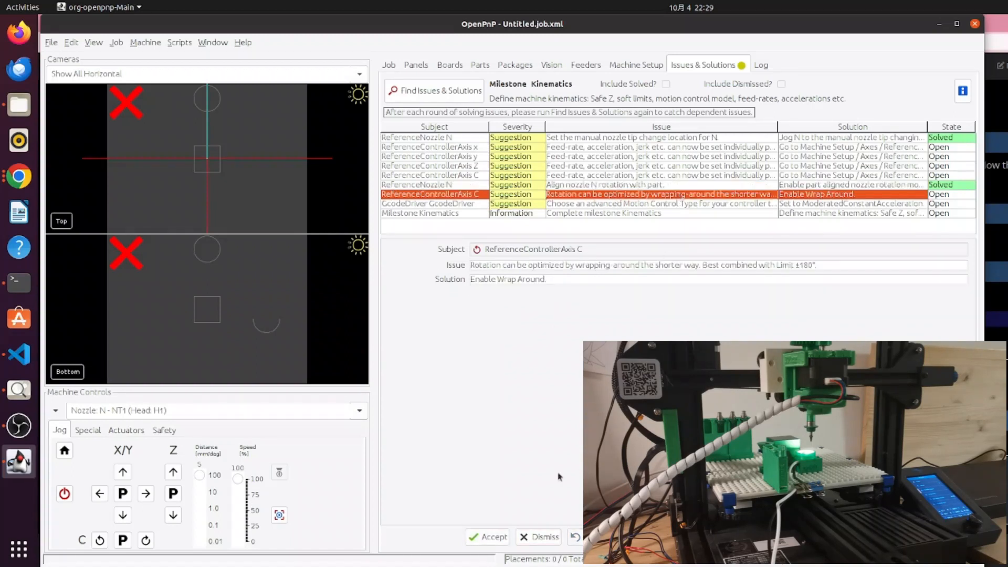
pyautogui.click(486, 536)
pyautogui.click(583, 204)
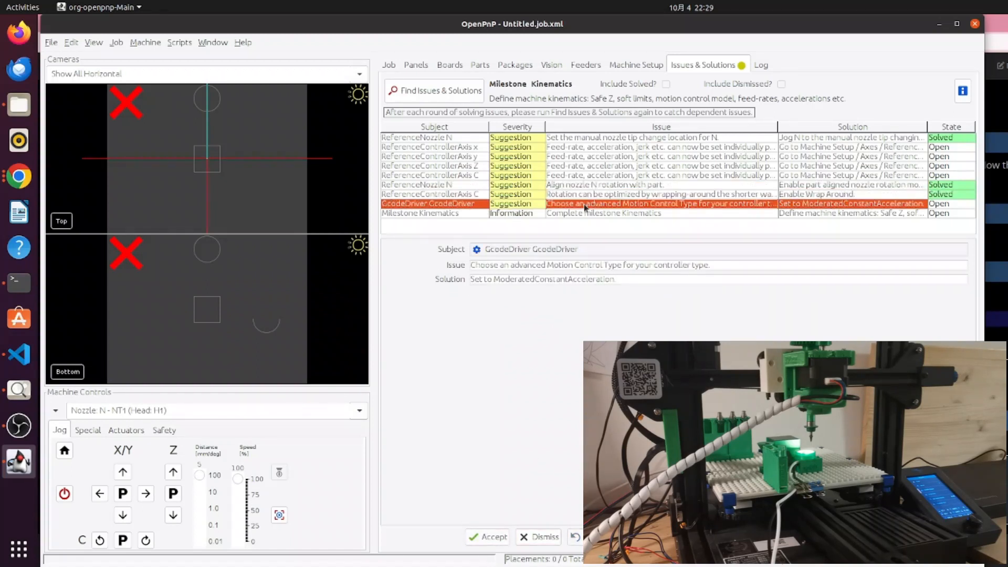
pyautogui.click(486, 535)
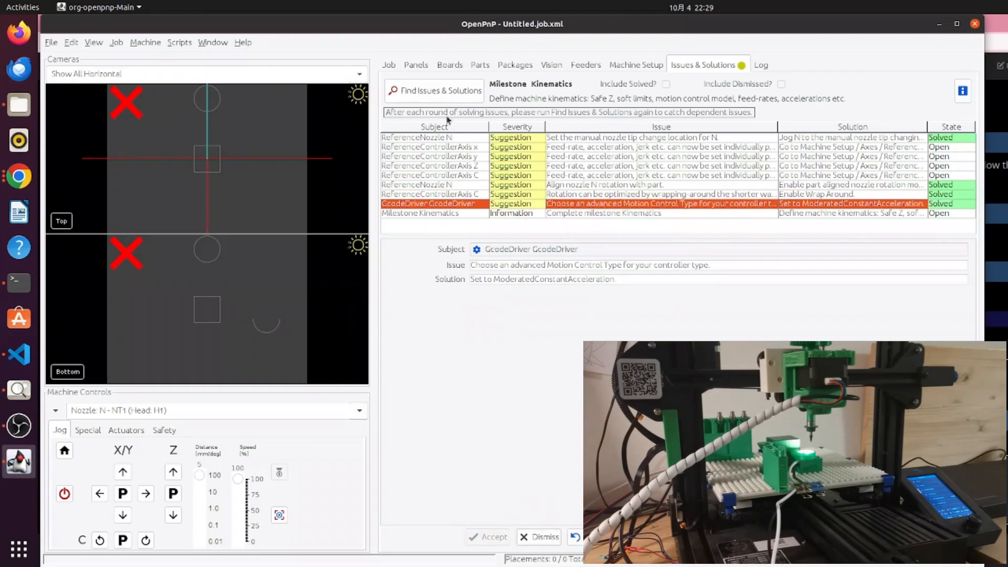
# - Search for issues again and accept removing the GcodeDriver's Maximum Feed Rate
pyautogui.click(445, 92)
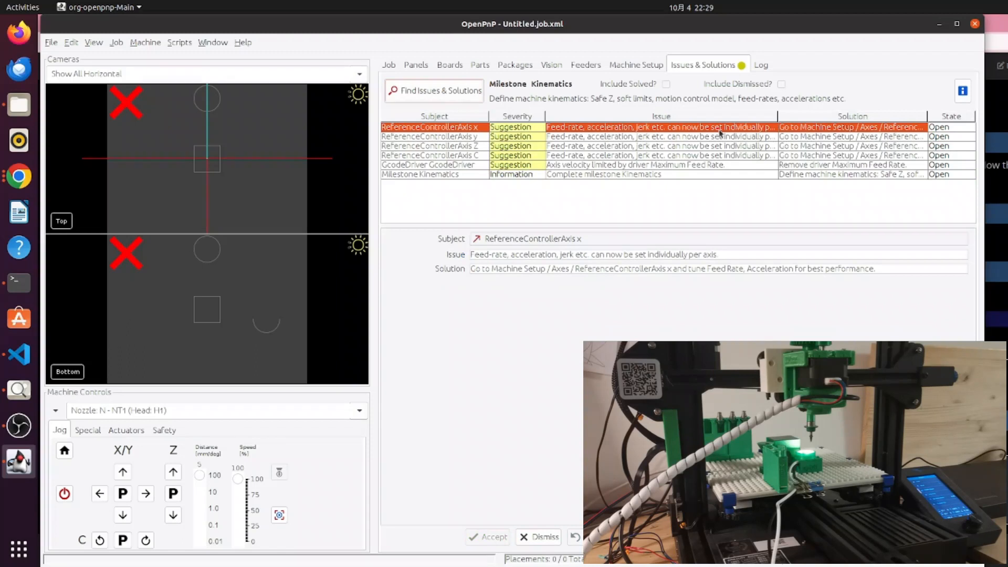
pyautogui.click(580, 166)
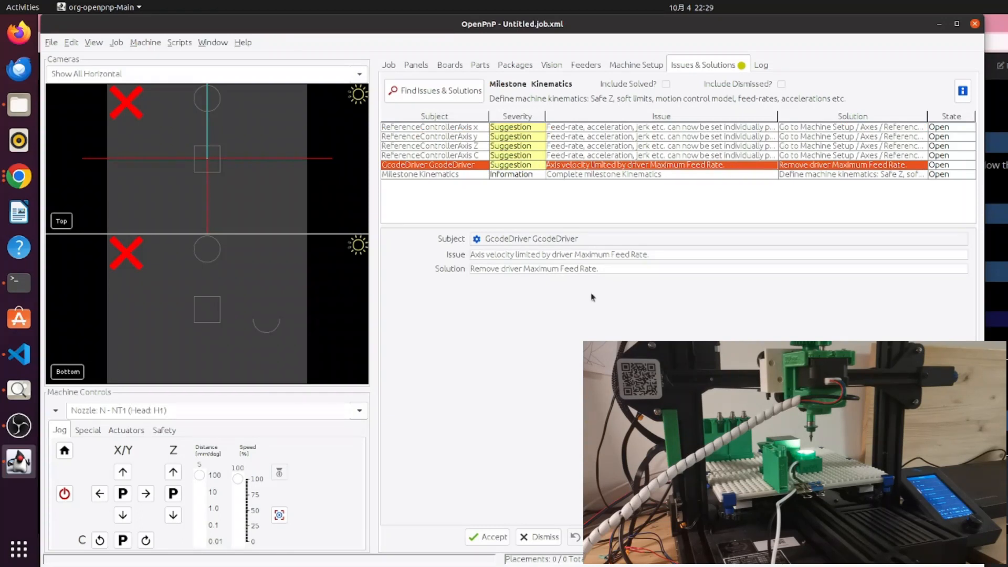
pyautogui.click(493, 537)
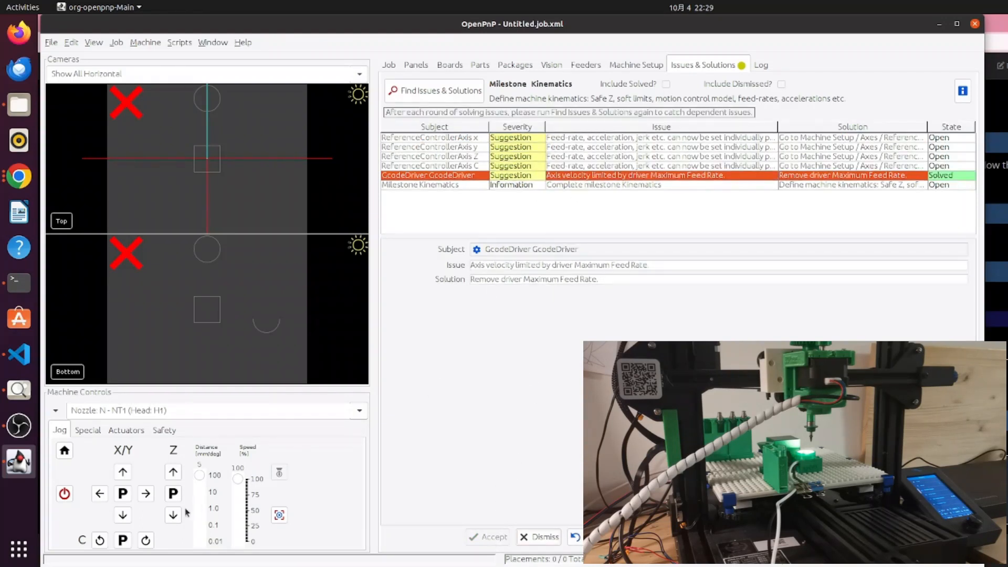
# - Test-jog nozzle N 100 mm in X and back, and check the GcodeDriver's Motion Control Type
pyautogui.click(147, 495)
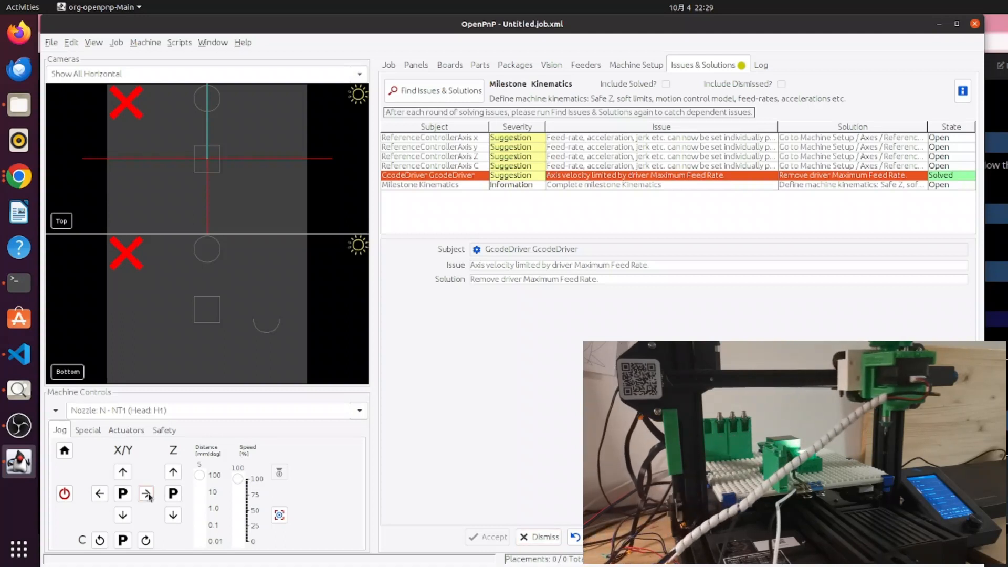
pyautogui.click(100, 493)
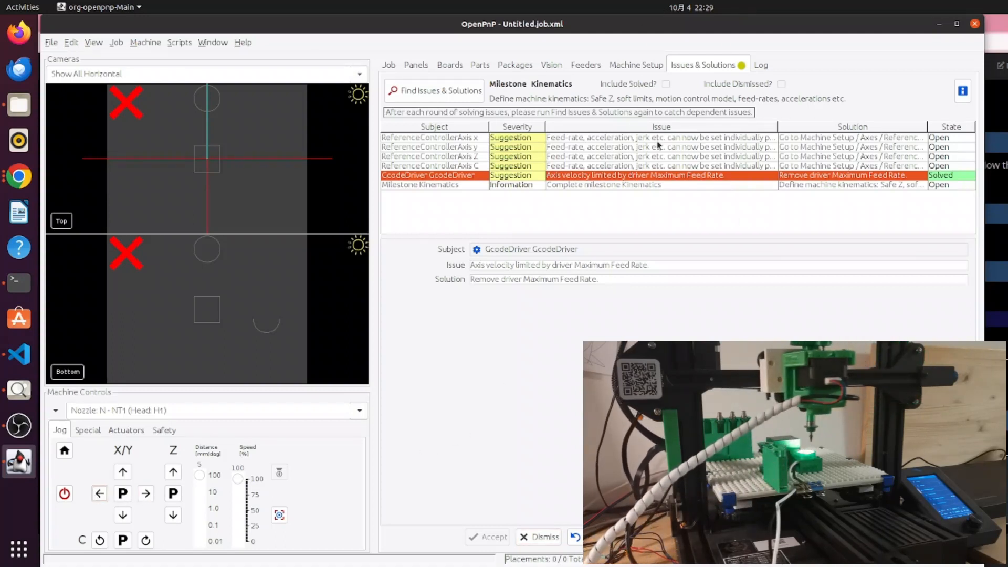
pyautogui.click(639, 66)
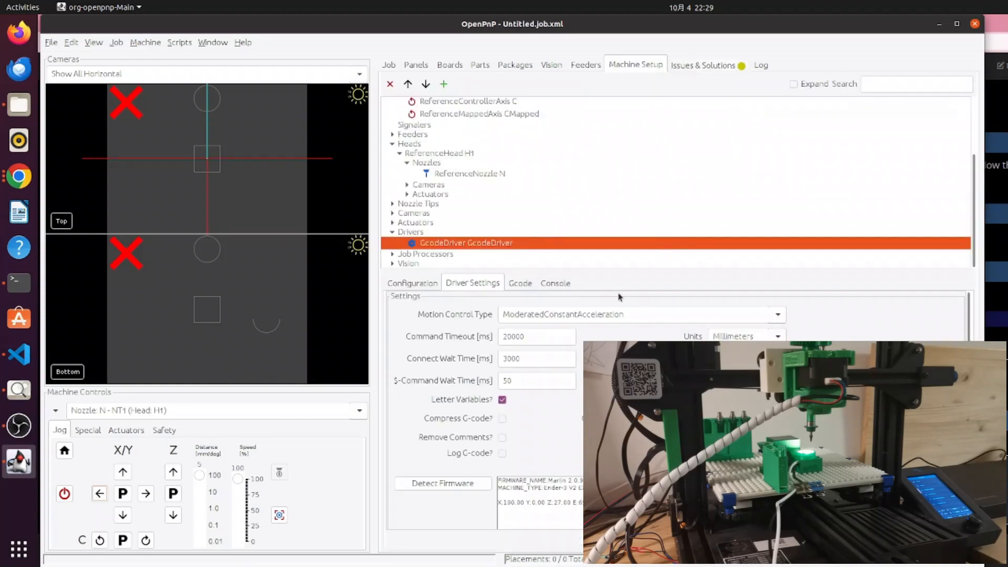
pyautogui.click(620, 315)
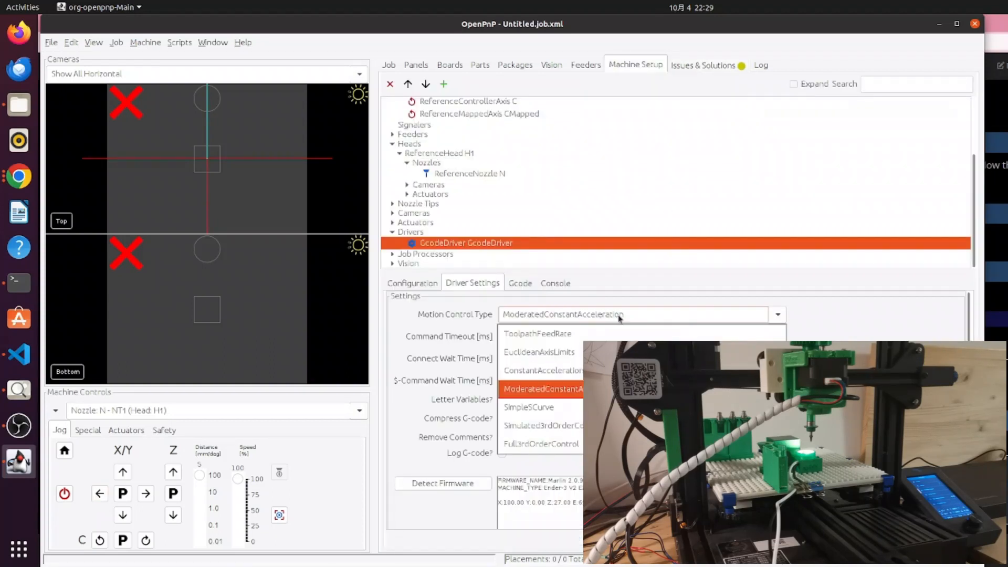
pyautogui.click(620, 315)
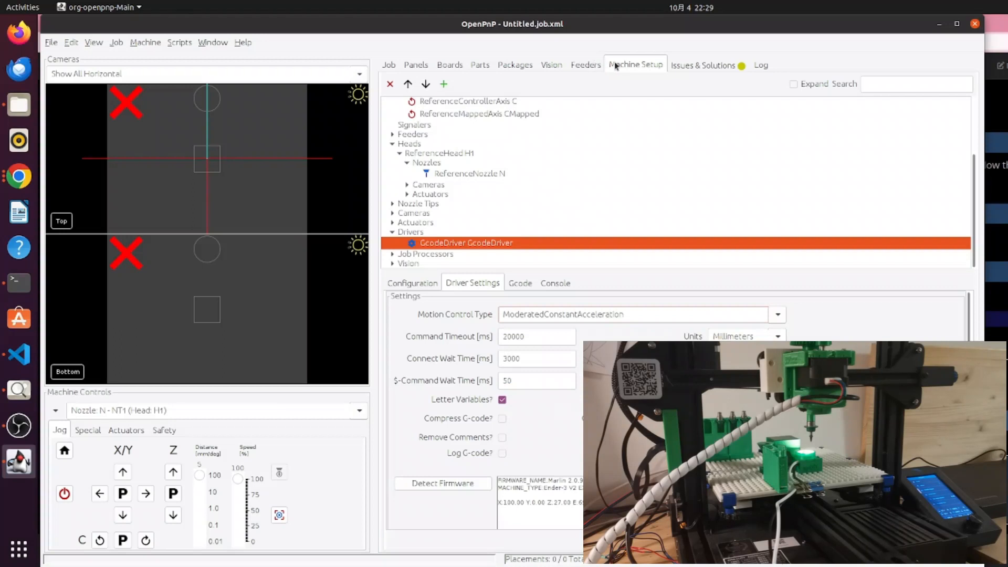
# - Set the jerk of ReferenceControllerAxis x to 600 in its kinematic settings and apply it
pyautogui.scroll(1, 539, 105)
pyautogui.scroll(3, 535, 118)
pyautogui.click(533, 122)
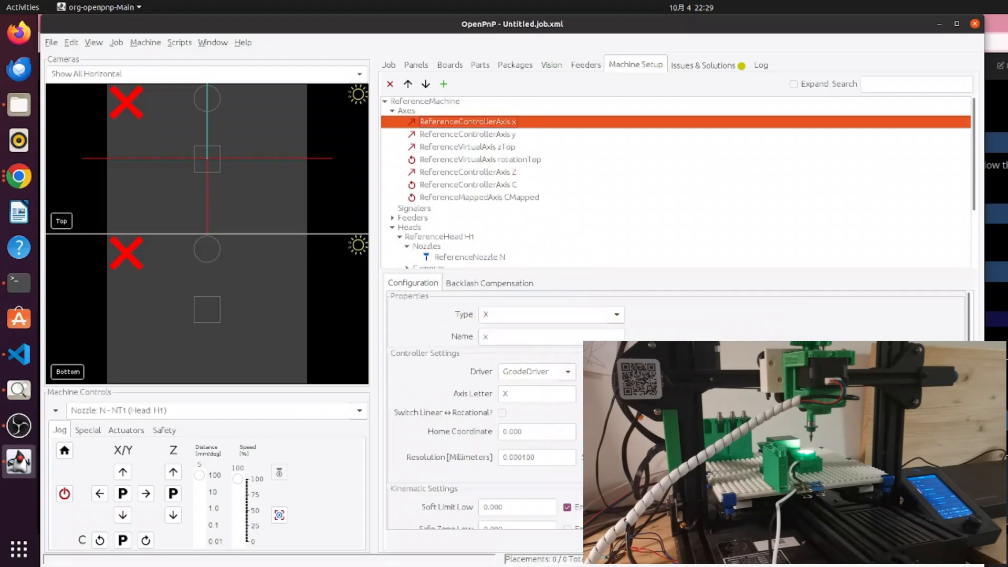
pyautogui.scroll(-5, 535, 503)
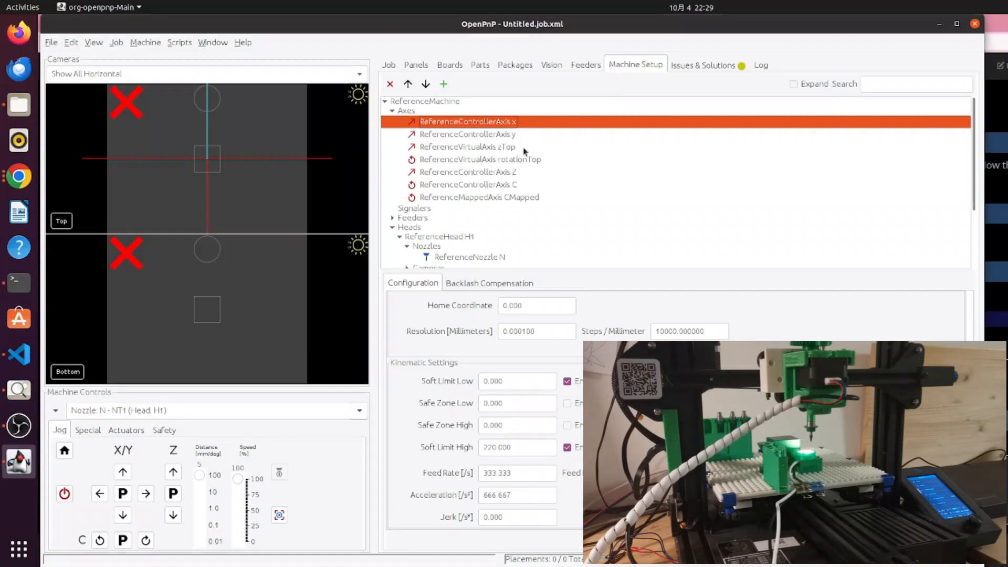
pyautogui.click(522, 516)
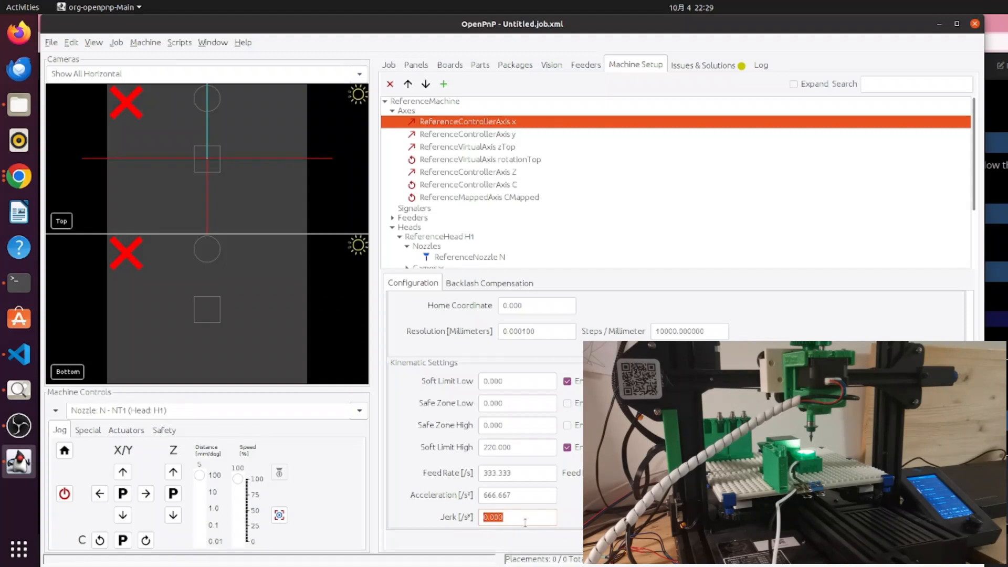
pyautogui.write('600')
pyautogui.press('Return')
pyautogui.click(951, 541)
# - Test the X axis motion by jogging nozzle N in 100 mm moves to both sides and back
pyautogui.click(102, 495)
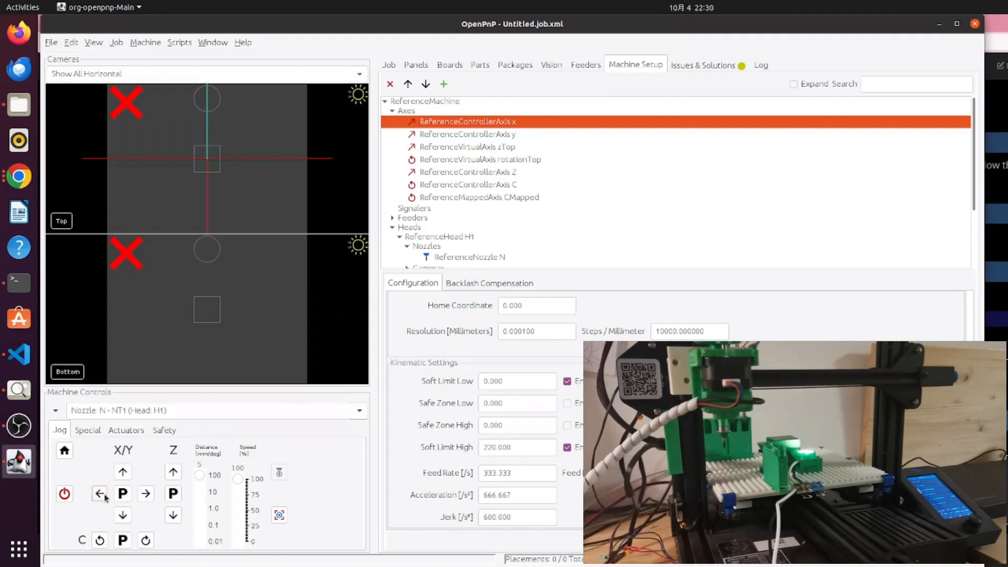
pyautogui.click(146, 494)
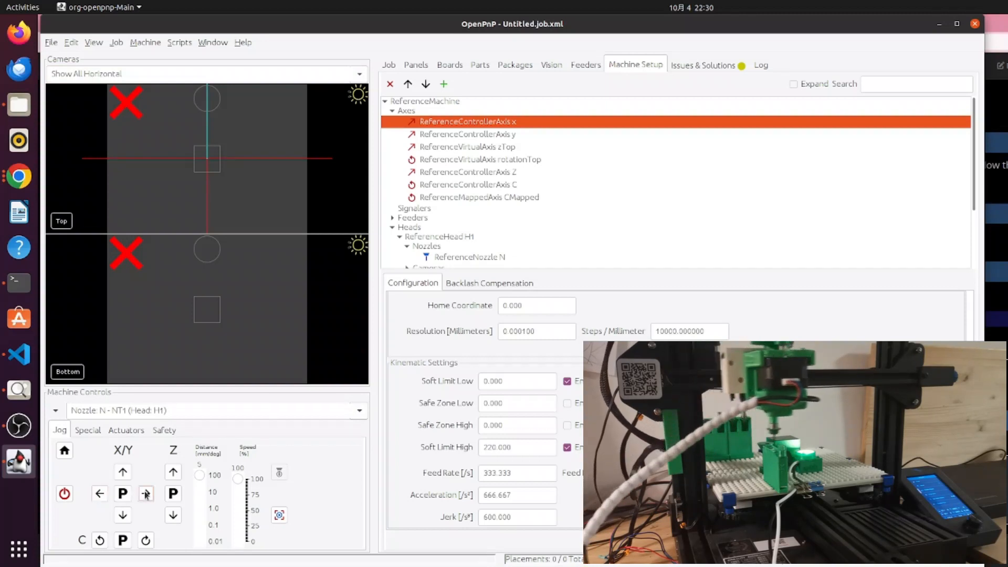
pyautogui.click(147, 494)
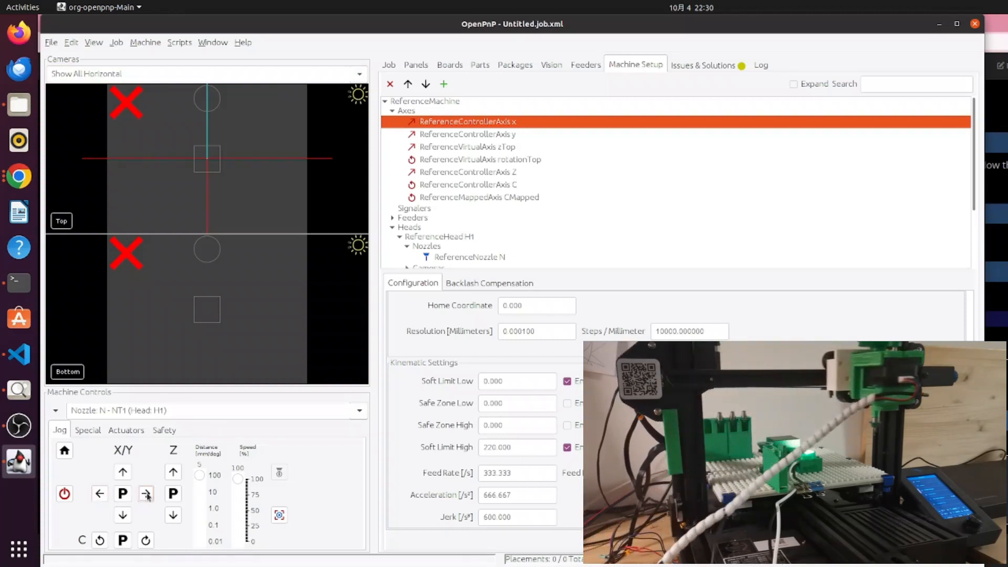
pyautogui.click(100, 497)
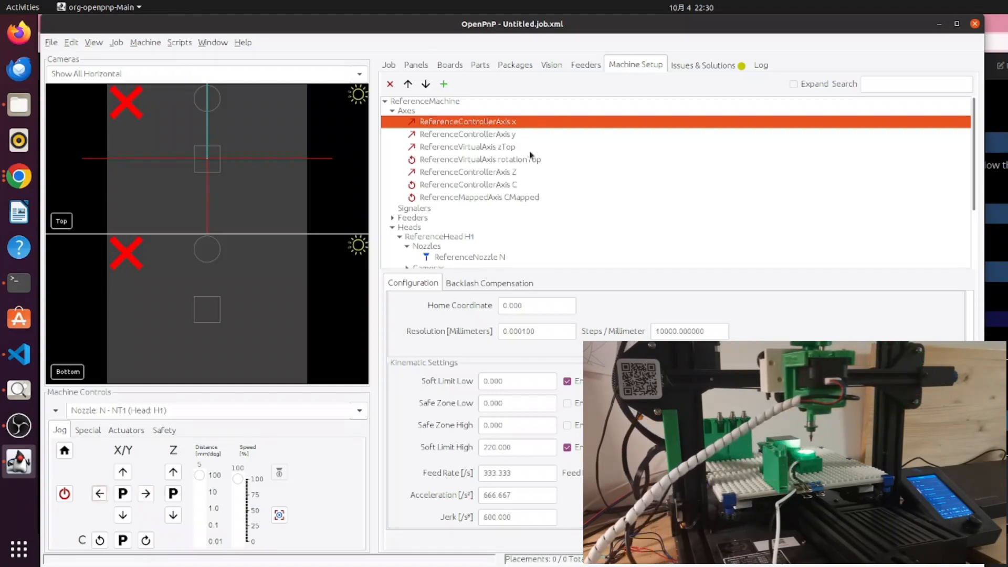
# - Set the jerk of ReferenceControllerAxis y to 600 and test it by jogging 100 mm back and forth in Y
pyautogui.press('Down')
pyautogui.scroll(-5, 512, 499)
pyautogui.click(524, 517)
pyautogui.write('600')
pyautogui.press('Return')
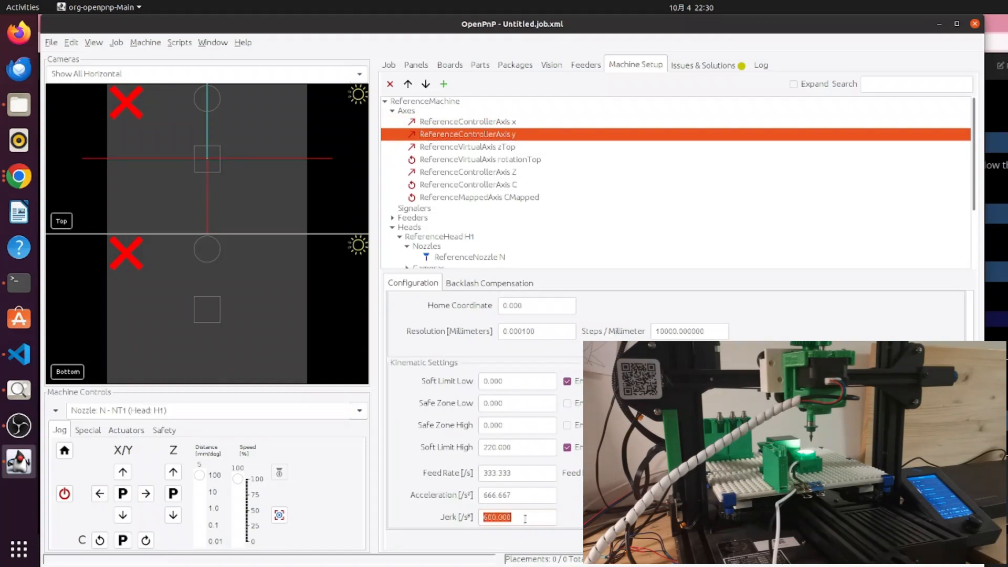
pyautogui.press('Tab')
pyautogui.click(123, 515)
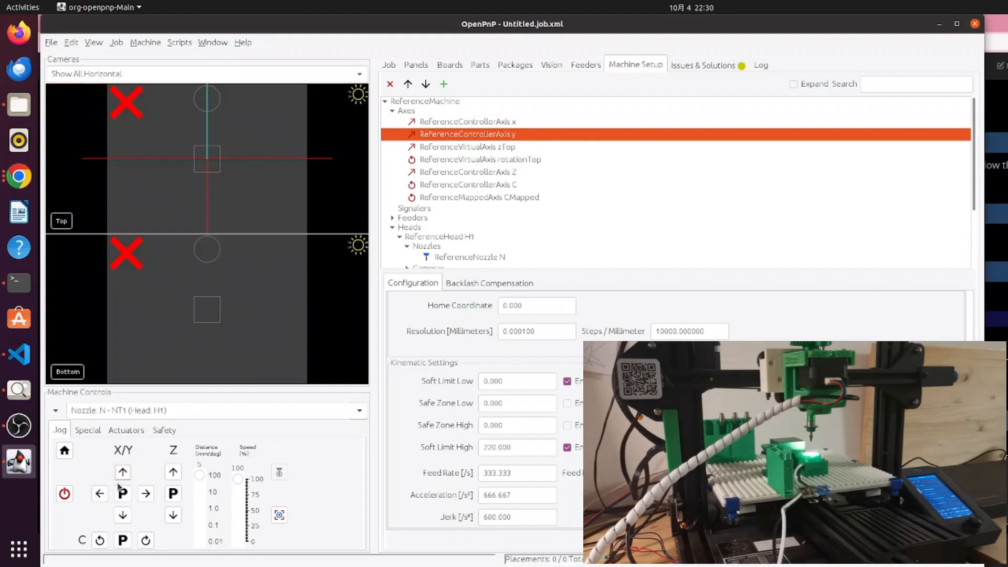
pyautogui.click(126, 519)
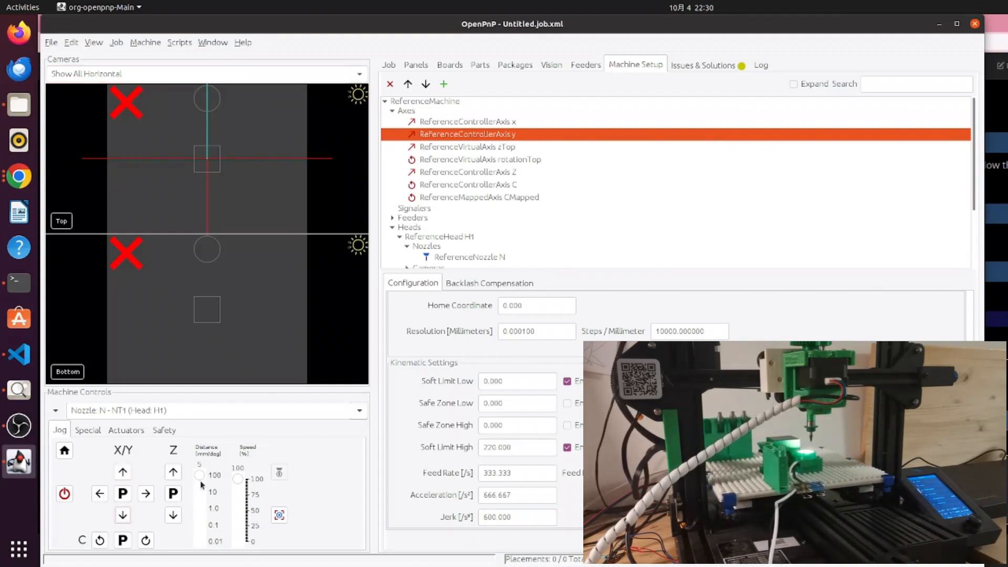
# - Open ReferenceControllerAxis Z's kinematic settings and test its motion by jogging up and down with the jog distance set to 10 mm
pyautogui.click(611, 314)
pyautogui.click(501, 173)
pyautogui.scroll(-5, 532, 430)
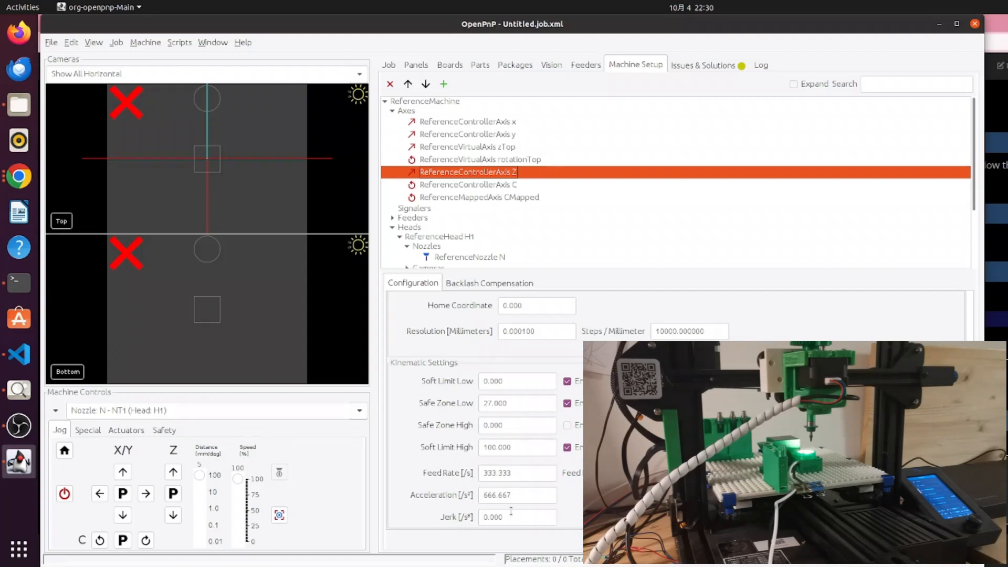
pyautogui.click(204, 493)
pyautogui.click(173, 475)
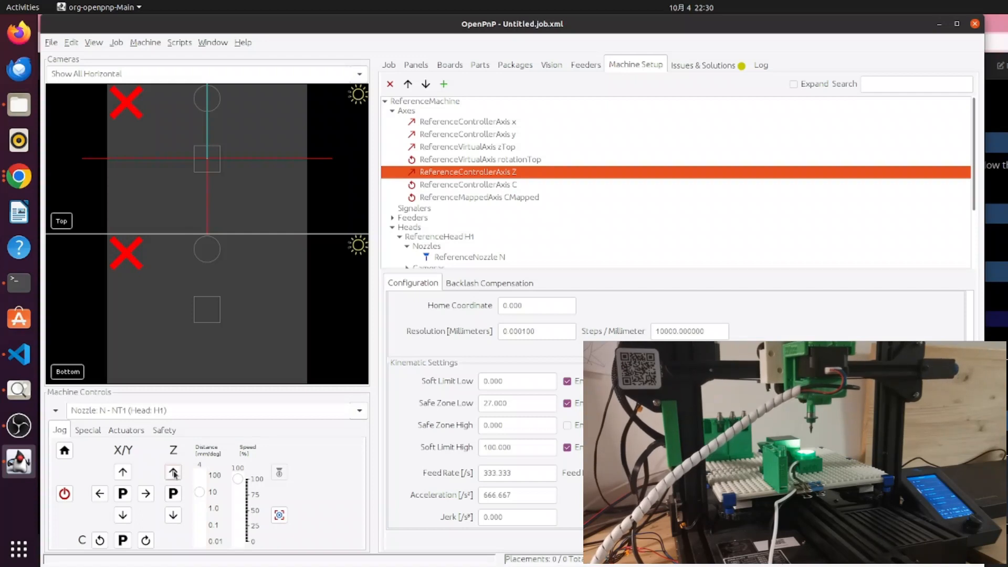
pyautogui.click(175, 515)
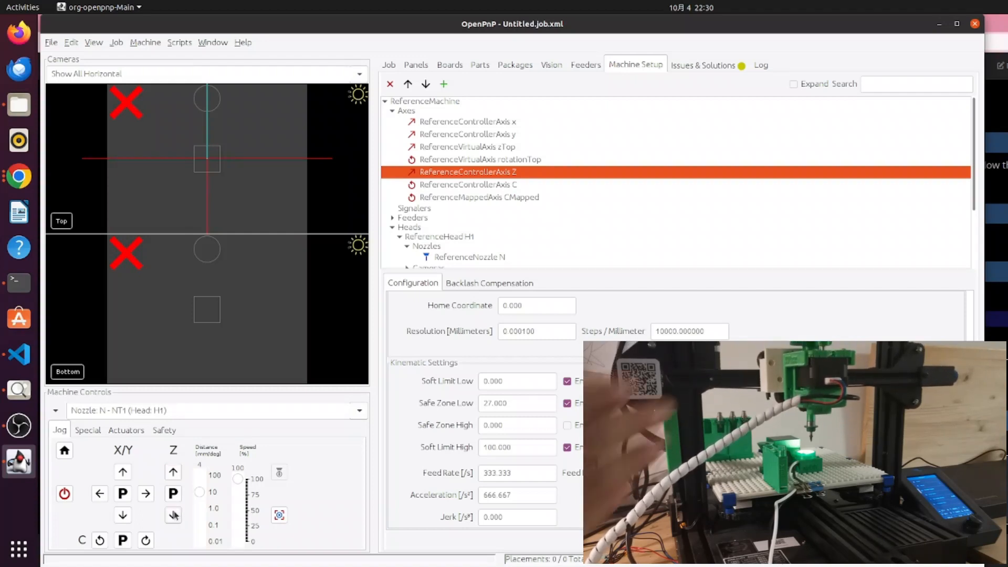
pyautogui.click(174, 515)
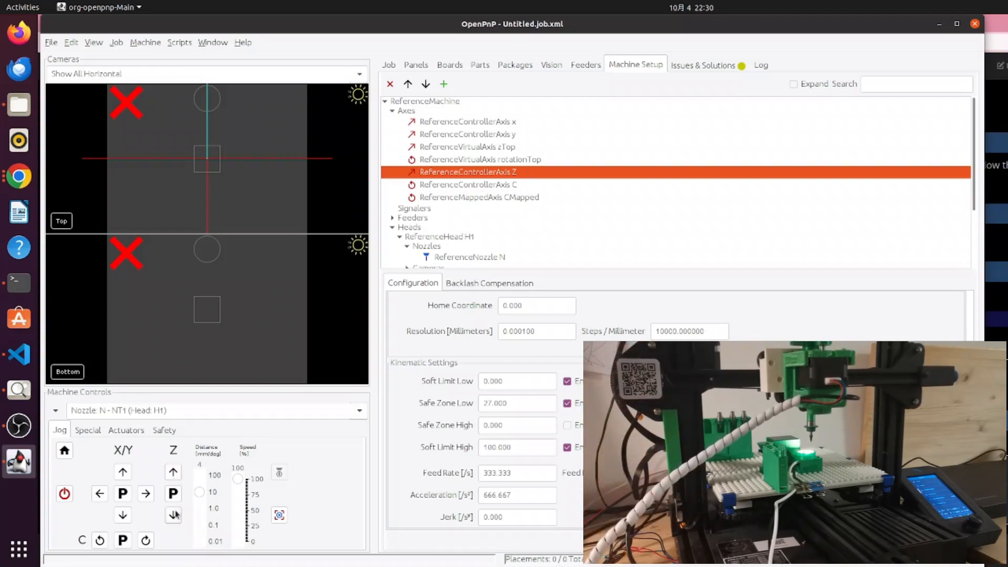
# - Set the jerk of ReferenceControllerAxis Z to 600 and test it by jogging the nozzle up and down in 10 mm moves
pyautogui.click(530, 515)
pyautogui.write('600')
pyautogui.press('Return')
pyautogui.click(173, 472)
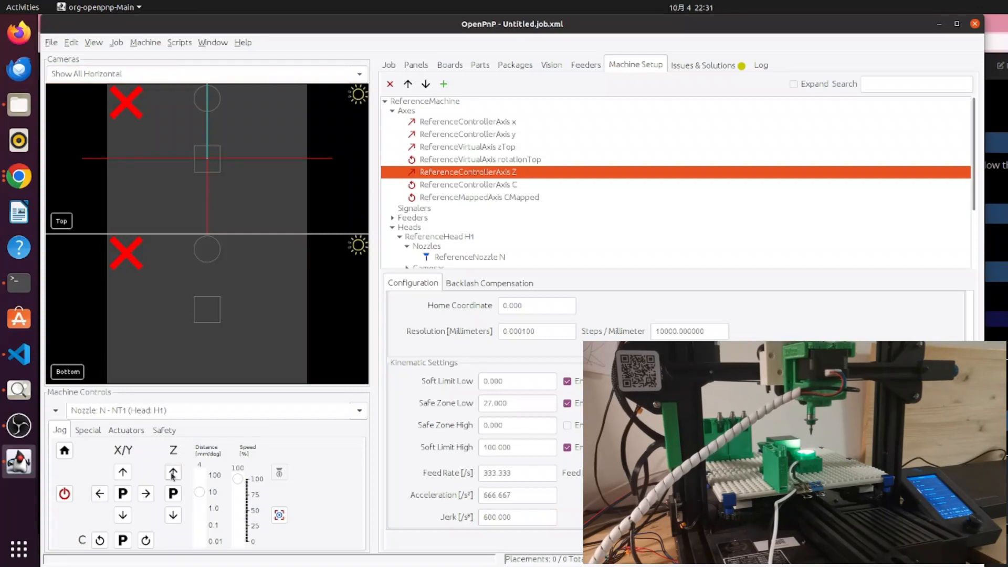
pyautogui.click(178, 516)
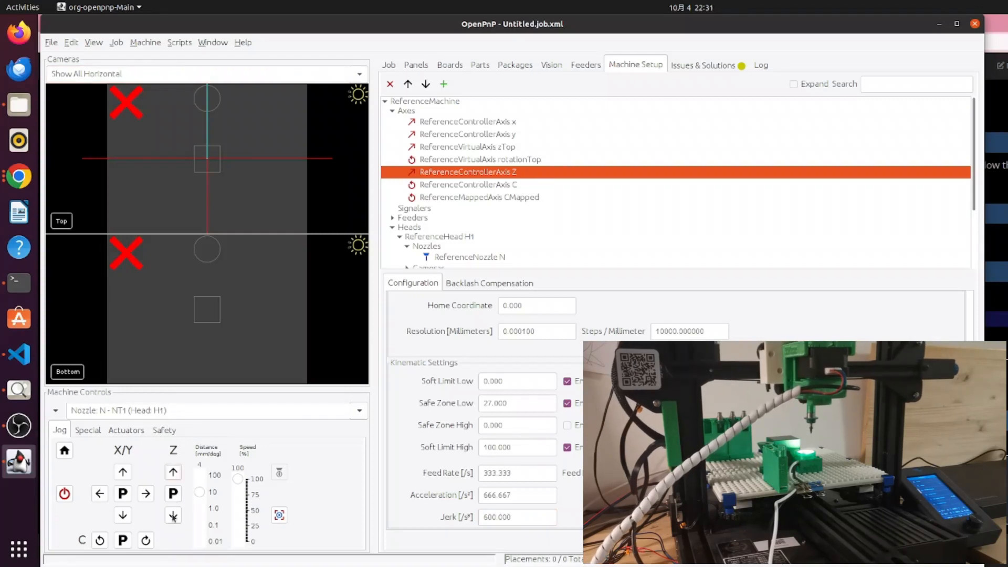
pyautogui.click(174, 518)
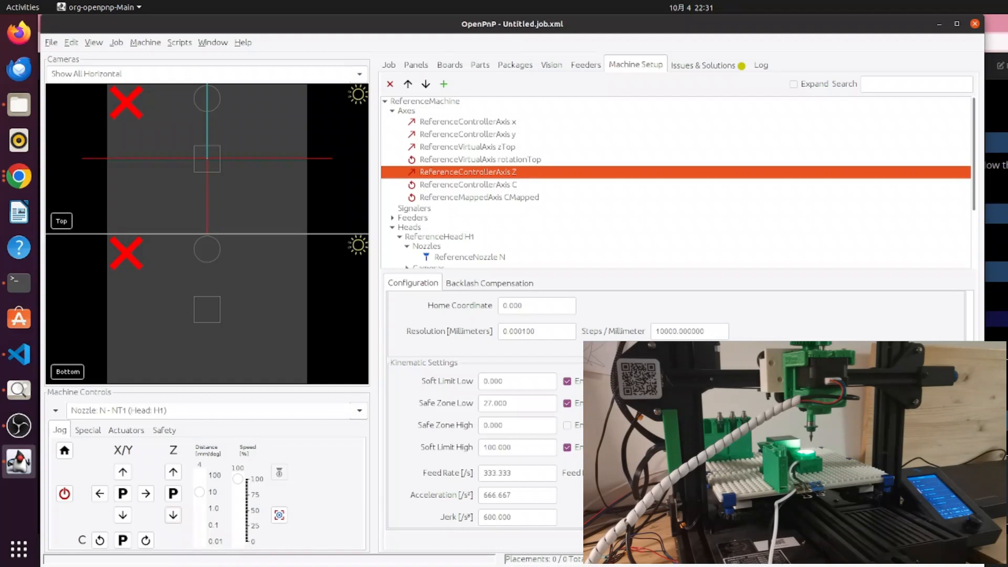
# - Check the open Kinematics milestone issues for the controller axes, and return to the machine setup
pyautogui.click(704, 65)
pyautogui.click(441, 92)
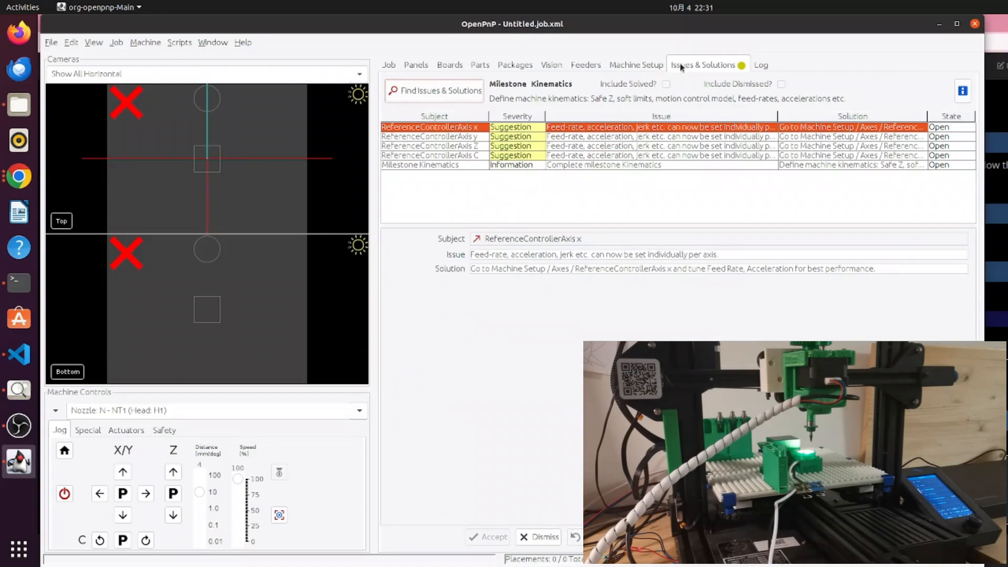
pyautogui.click(636, 65)
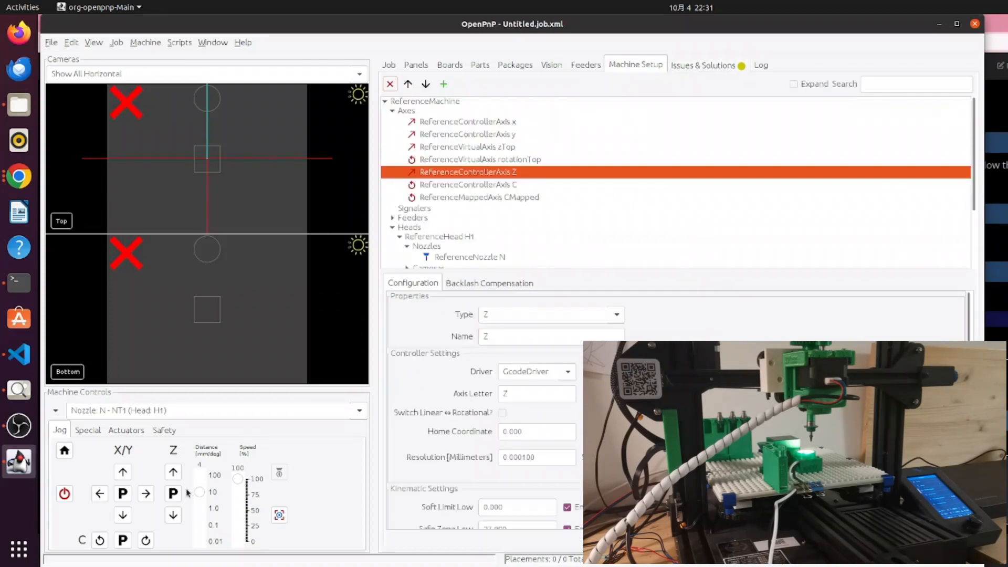
# - Test ReferenceControllerAxis C by rotating the nozzle both ways at a jog distance of 10, and again with the distance set to 100
pyautogui.click(146, 541)
pyautogui.click(97, 541)
pyautogui.click(144, 542)
pyautogui.click(144, 544)
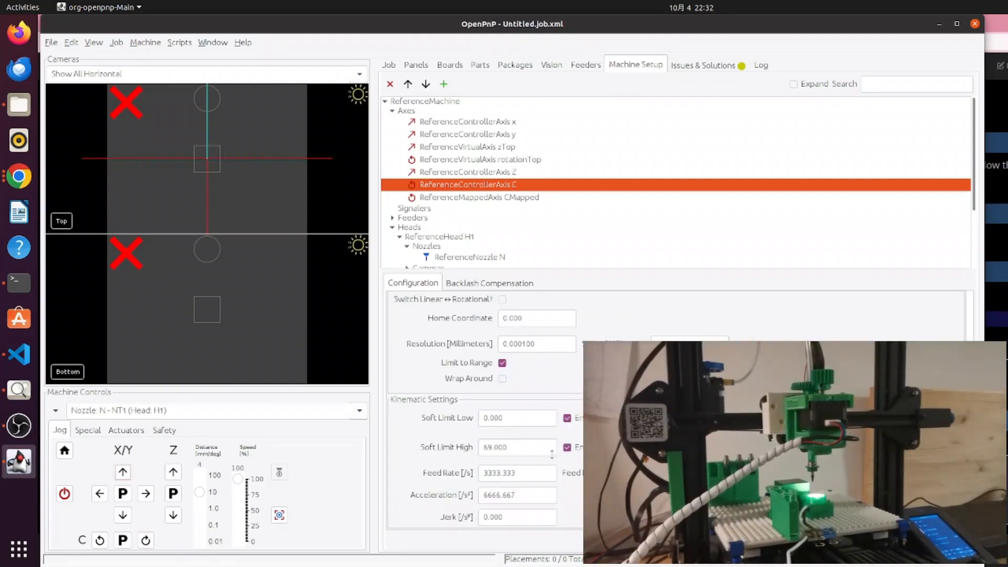
pyautogui.click(215, 475)
pyautogui.click(146, 541)
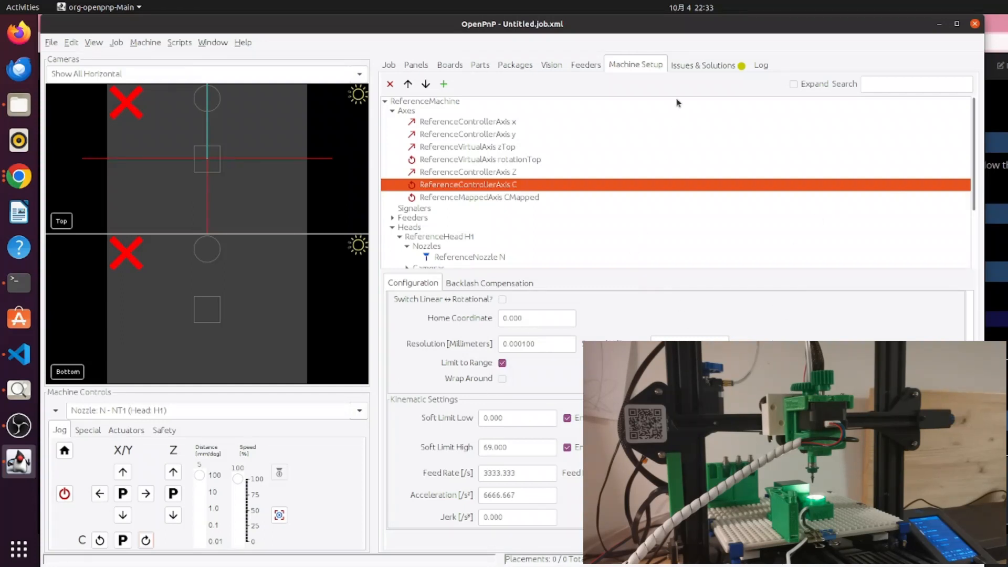
# - Search for Kinematics issues again and dismiss the Enable Wrap Around suggestion for ReferenceControllerAxis C
pyautogui.click(693, 65)
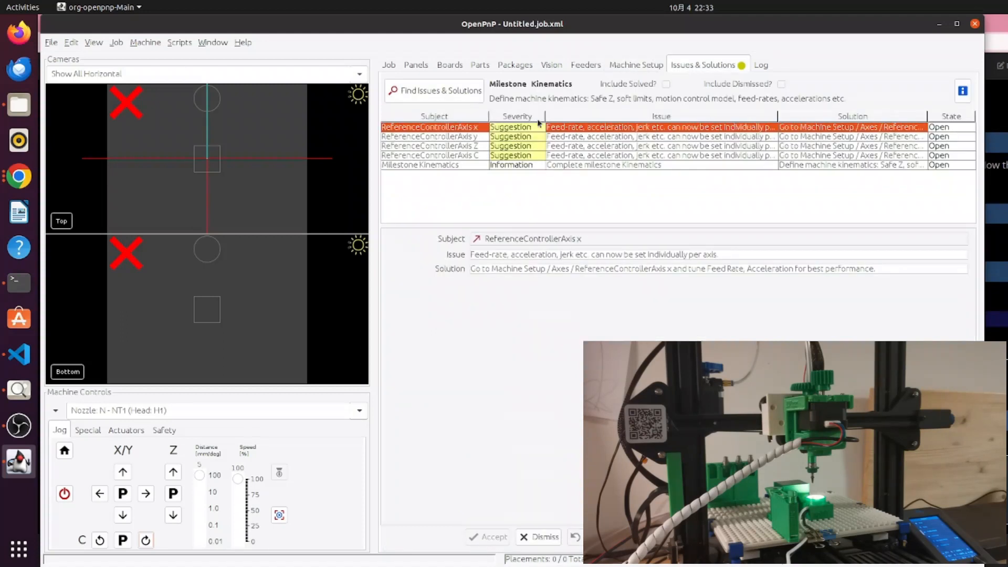
pyautogui.click(437, 92)
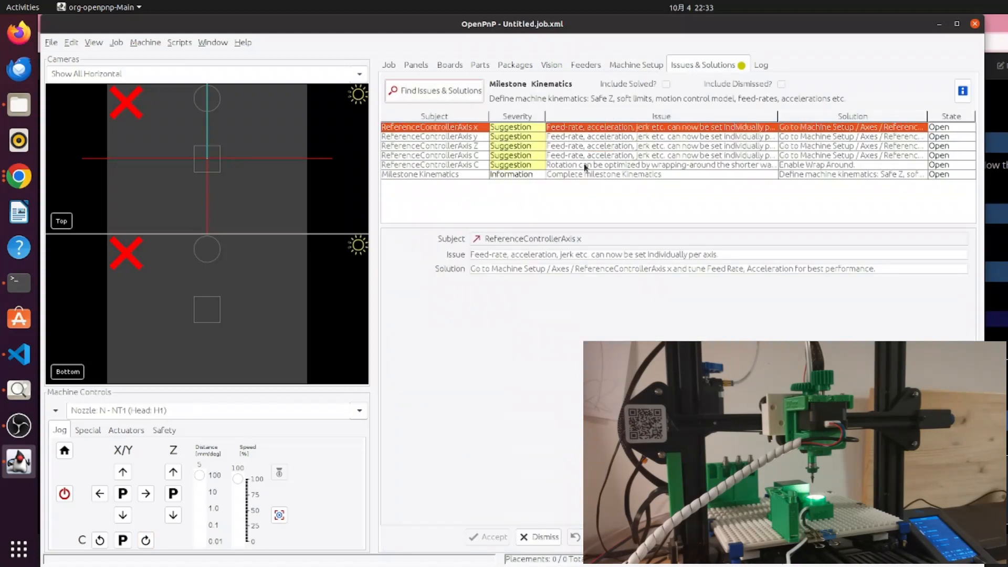
pyautogui.click(585, 167)
pyautogui.click(536, 536)
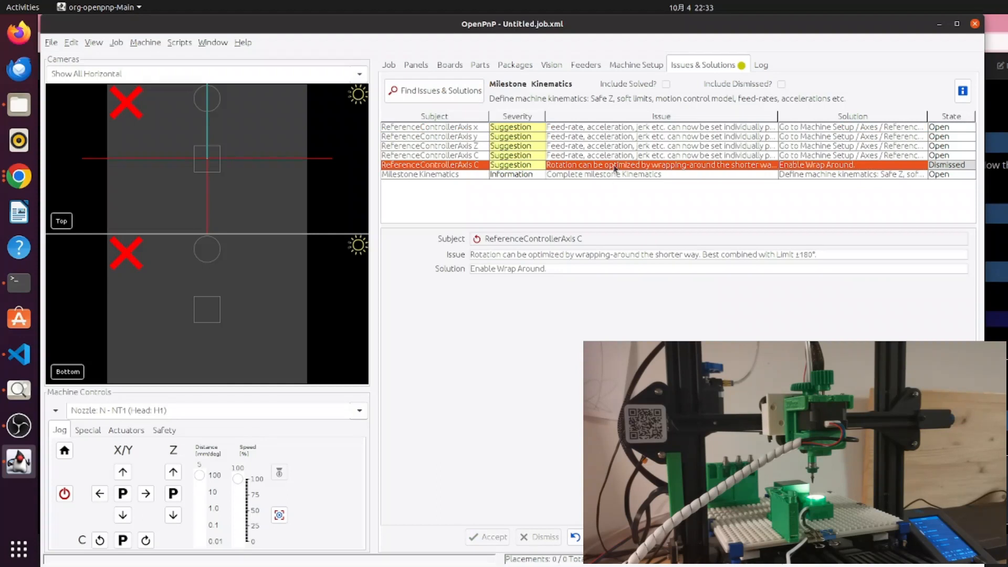
# - Dismiss the feed-rate, acceleration and jerk suggestions for ReferenceControllerAxis C, Z, y and x
pyautogui.click(604, 156)
pyautogui.click(536, 536)
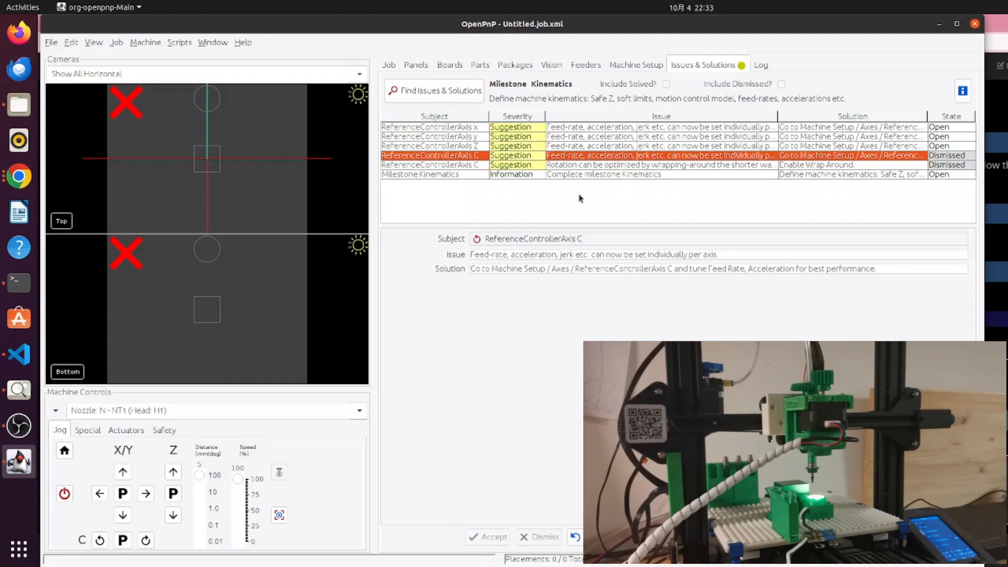
pyautogui.click(597, 147)
pyautogui.click(536, 537)
pyautogui.click(571, 137)
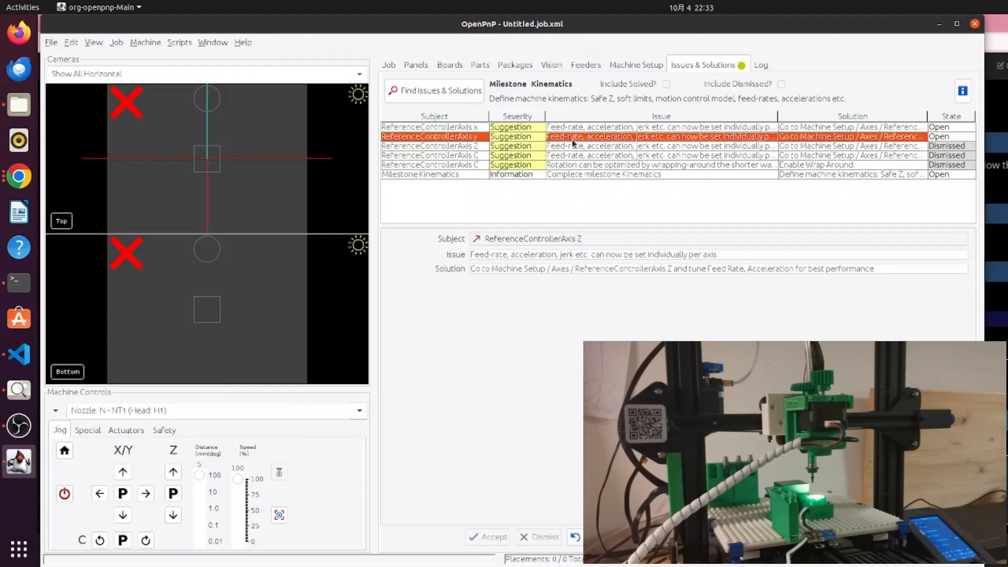
pyautogui.click(537, 536)
pyautogui.click(591, 128)
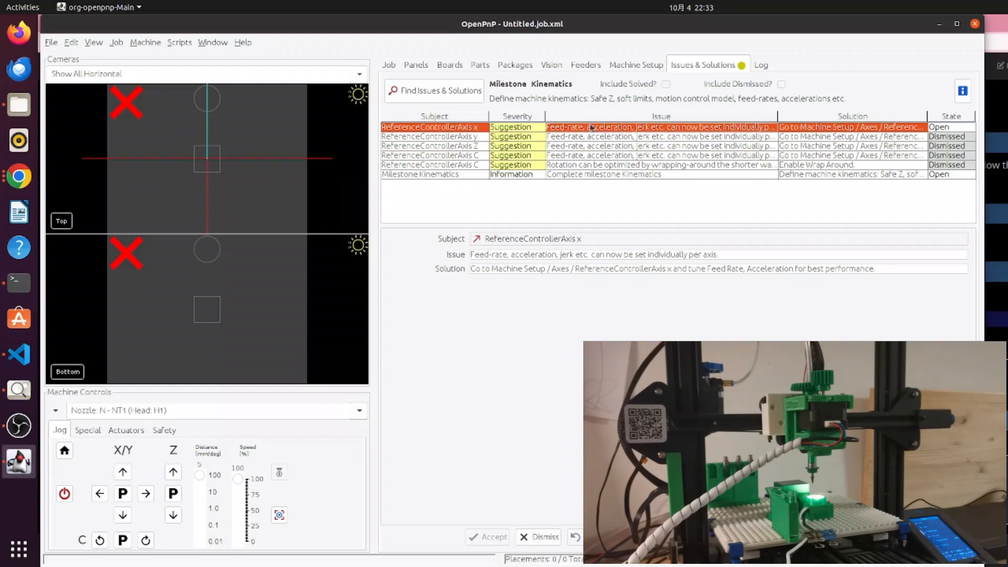
pyautogui.click(536, 536)
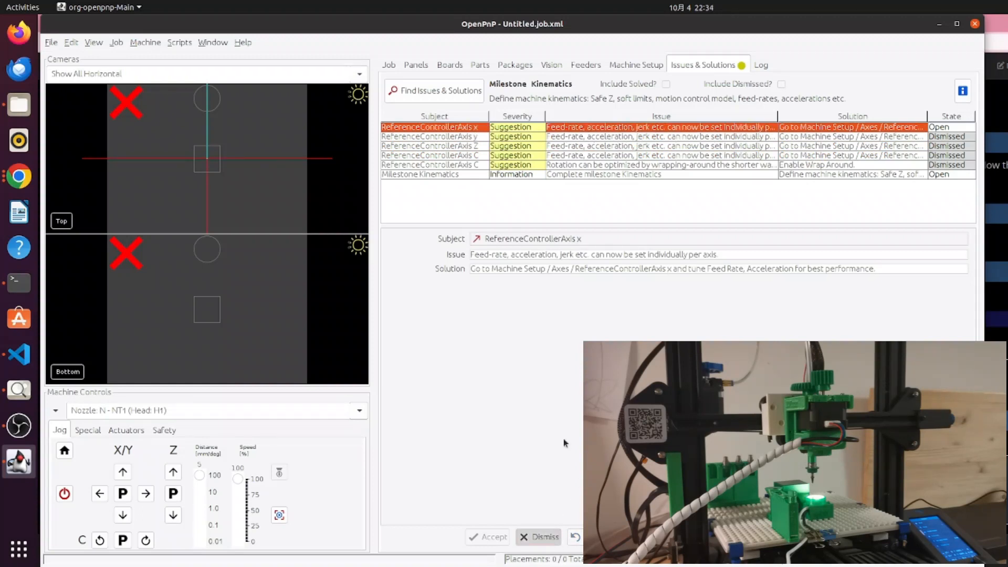
# - Refresh the issues list and accept completion of milestone Kinematics with the Proceed to Vision option
pyautogui.click(443, 93)
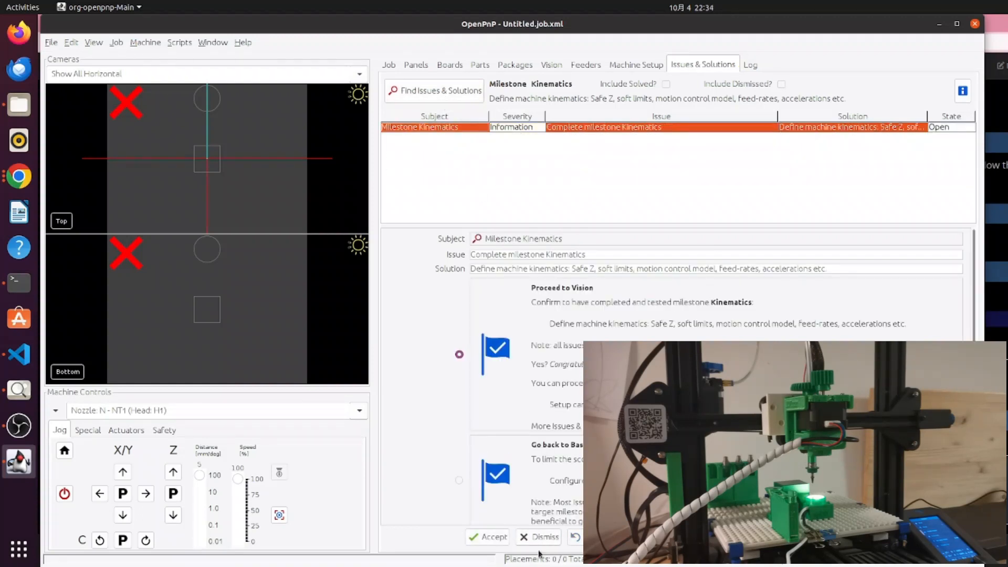
pyautogui.click(488, 538)
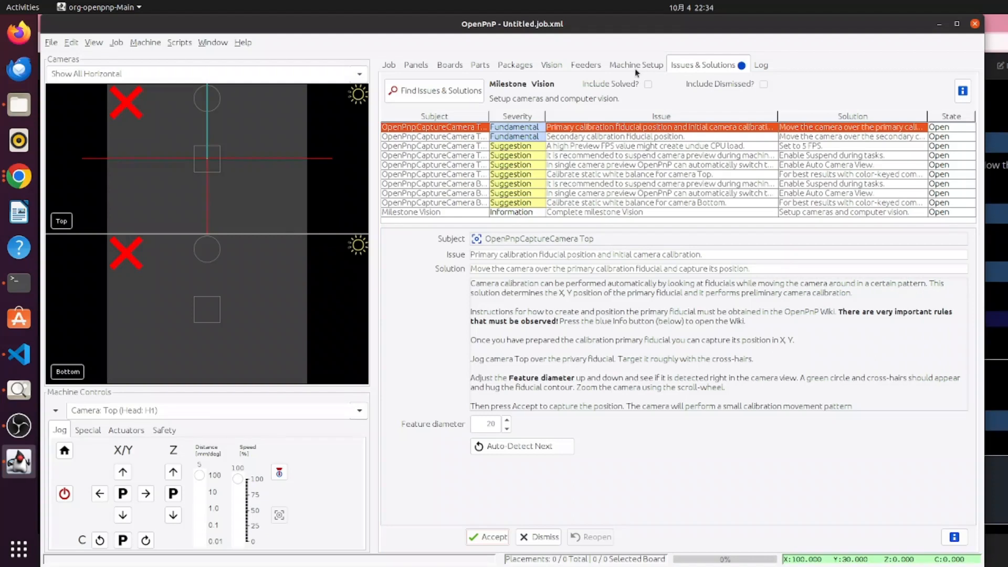
# - Open the device settings of OpenPnpCaptureCamera Top under ReferenceHead H1 and bring up its list of capture devices
pyautogui.click(635, 67)
pyautogui.scroll(-3, 462, 227)
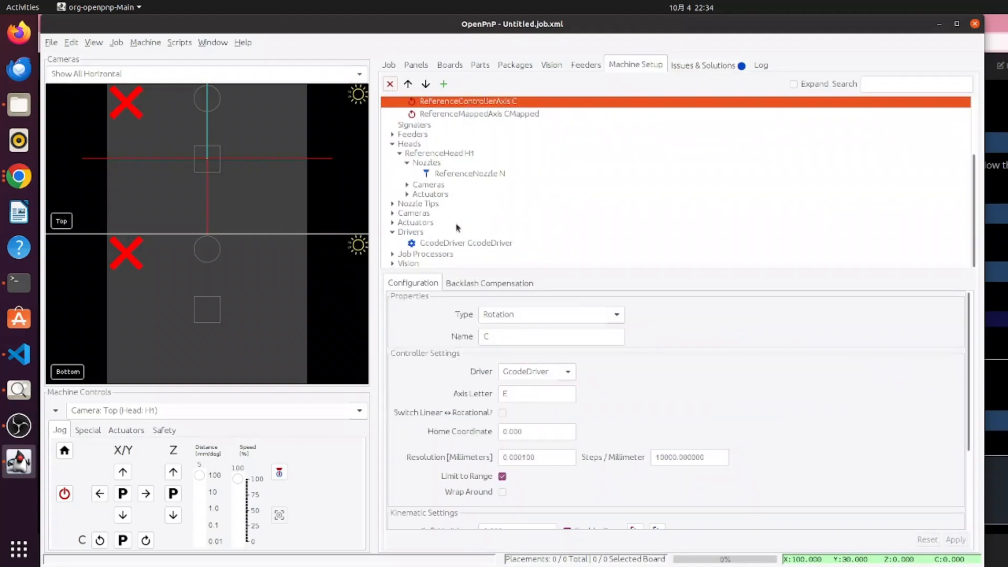
pyautogui.doubleClick(429, 185)
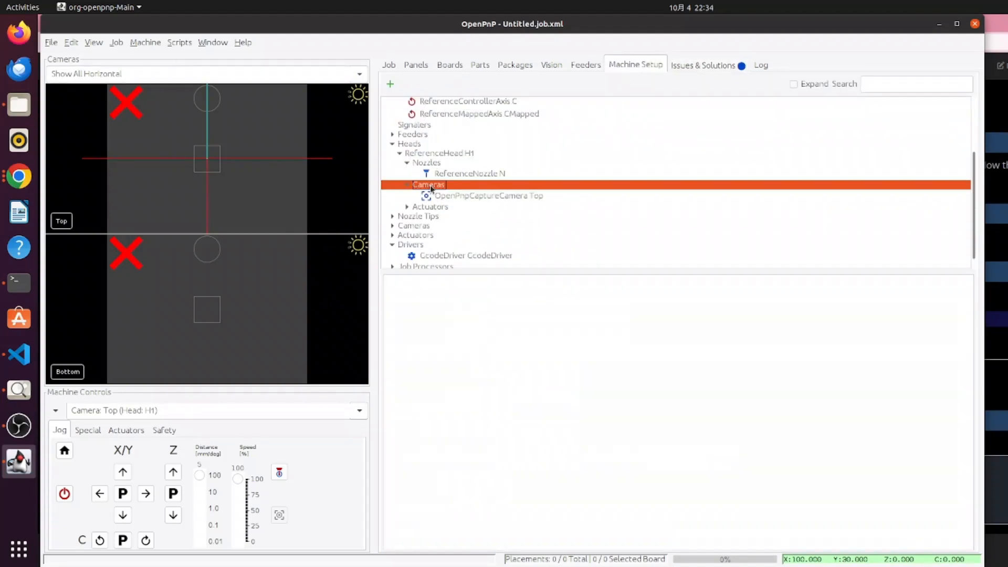
pyautogui.click(482, 196)
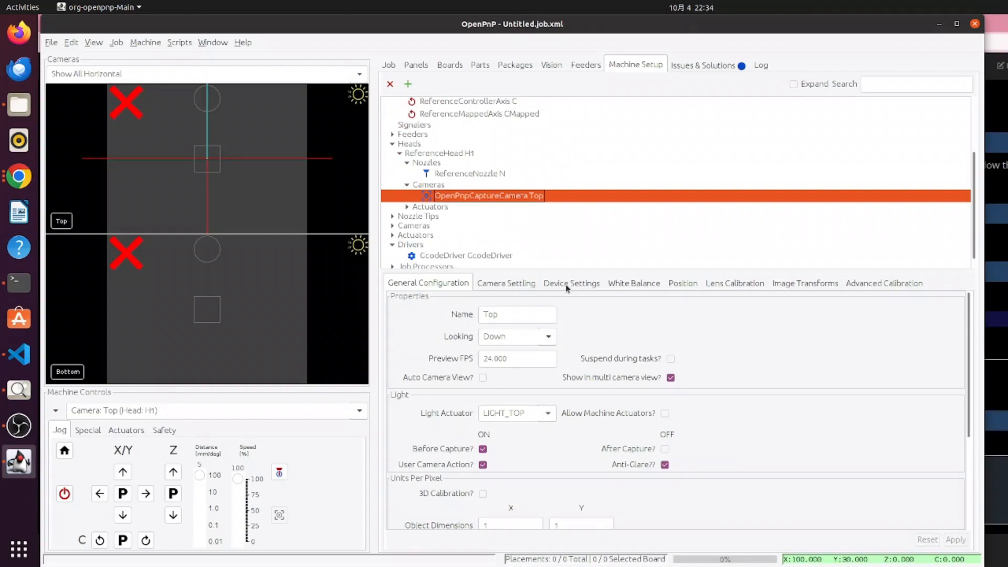
pyautogui.scroll(-1, 544, 387)
pyautogui.click(547, 284)
pyautogui.click(524, 314)
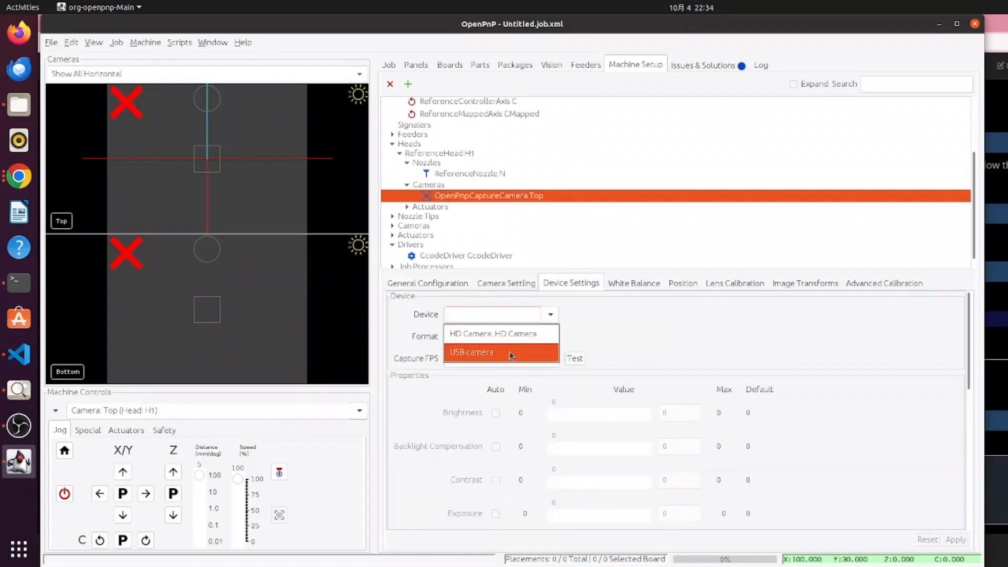